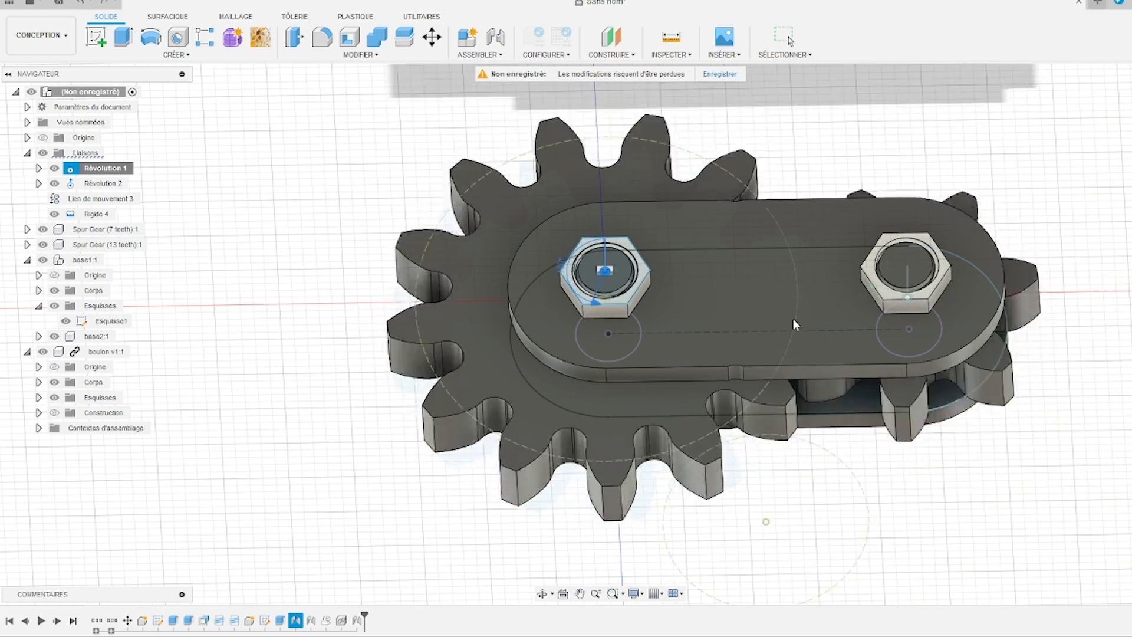
{"action": "scroll", "coordinate": [797, 320], "scroll_direction": "down", "scroll_amount": 3}
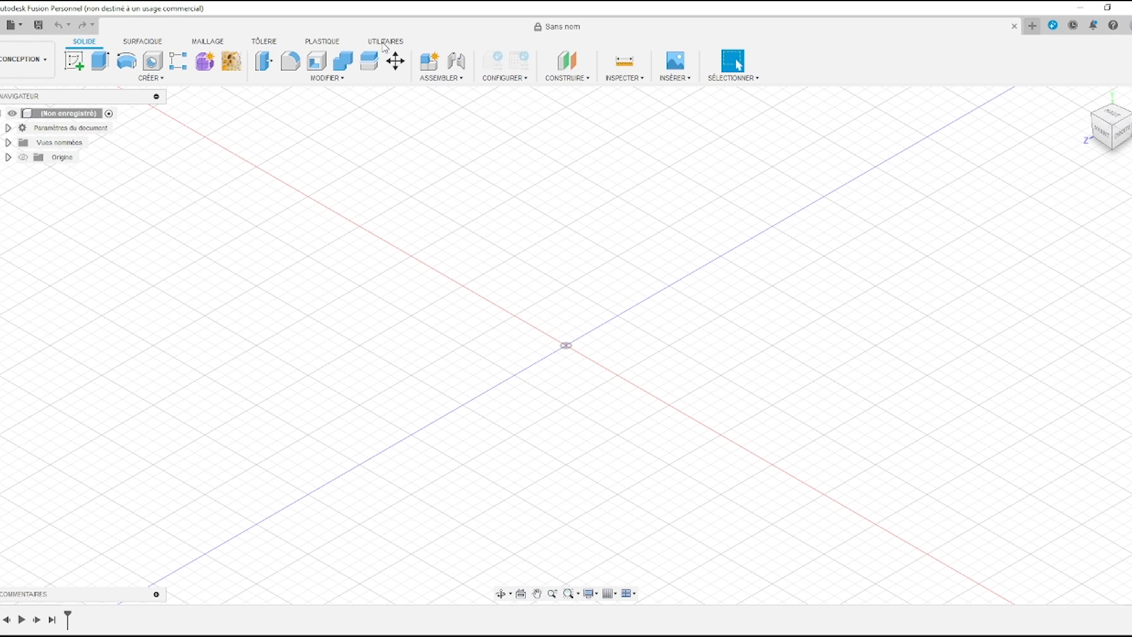
Run the Python version of the SpurGear sample script
{"action": "left_click", "coordinate": [385, 43]}
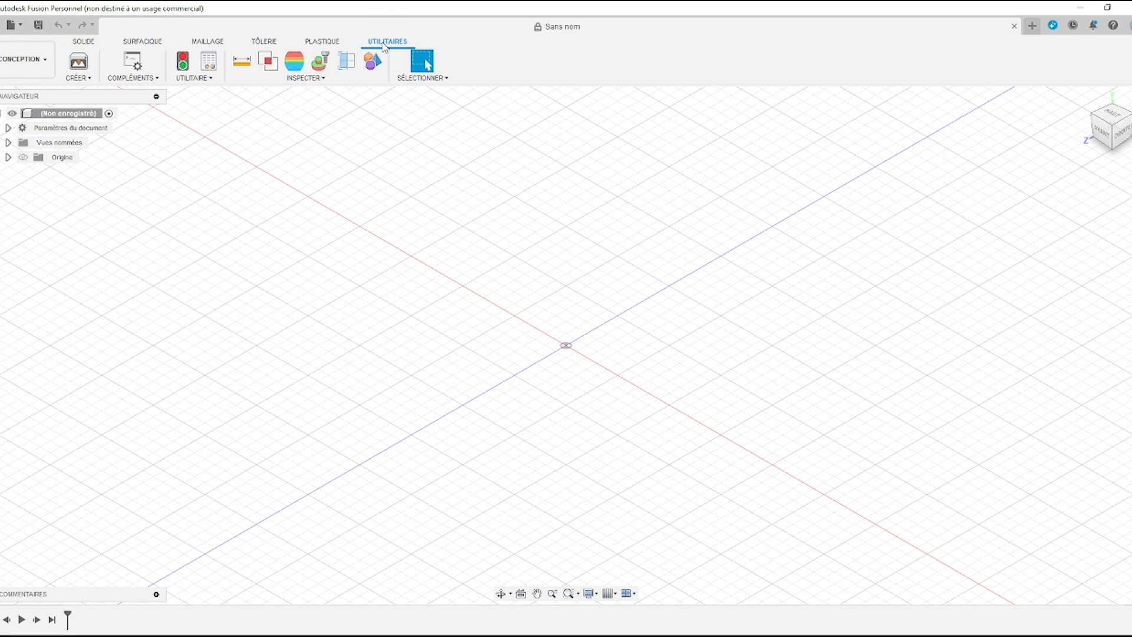
{"action": "left_click", "coordinate": [132, 61]}
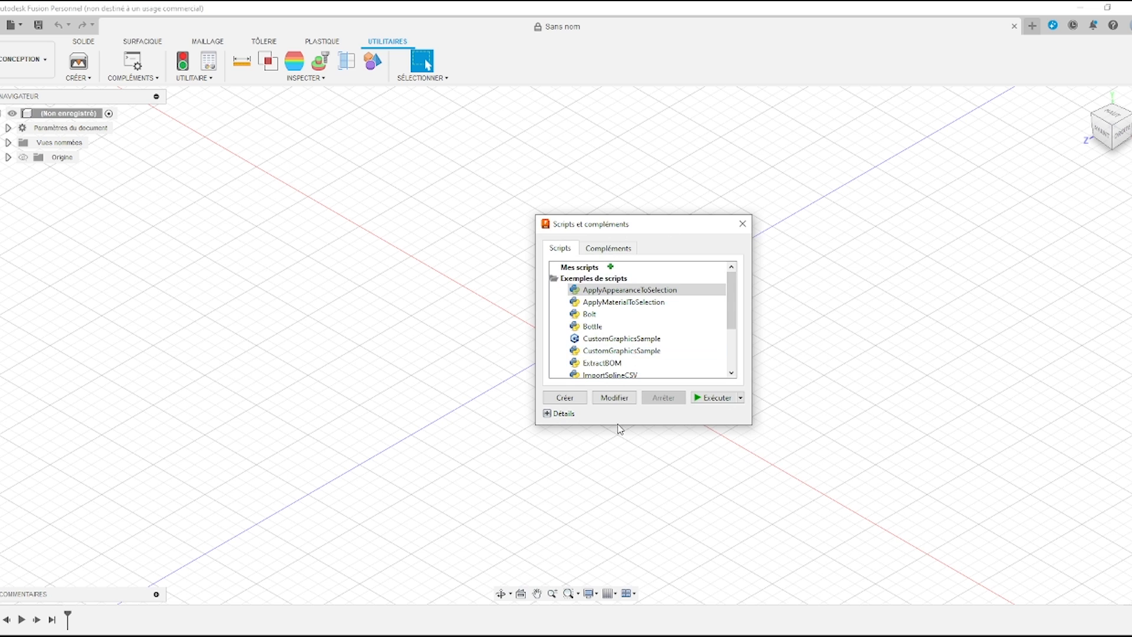
{"action": "scroll", "coordinate": [625, 338], "scroll_direction": "down", "scroll_amount": 2}
{"action": "scroll", "coordinate": [622, 338], "scroll_direction": "up", "scroll_amount": 2}
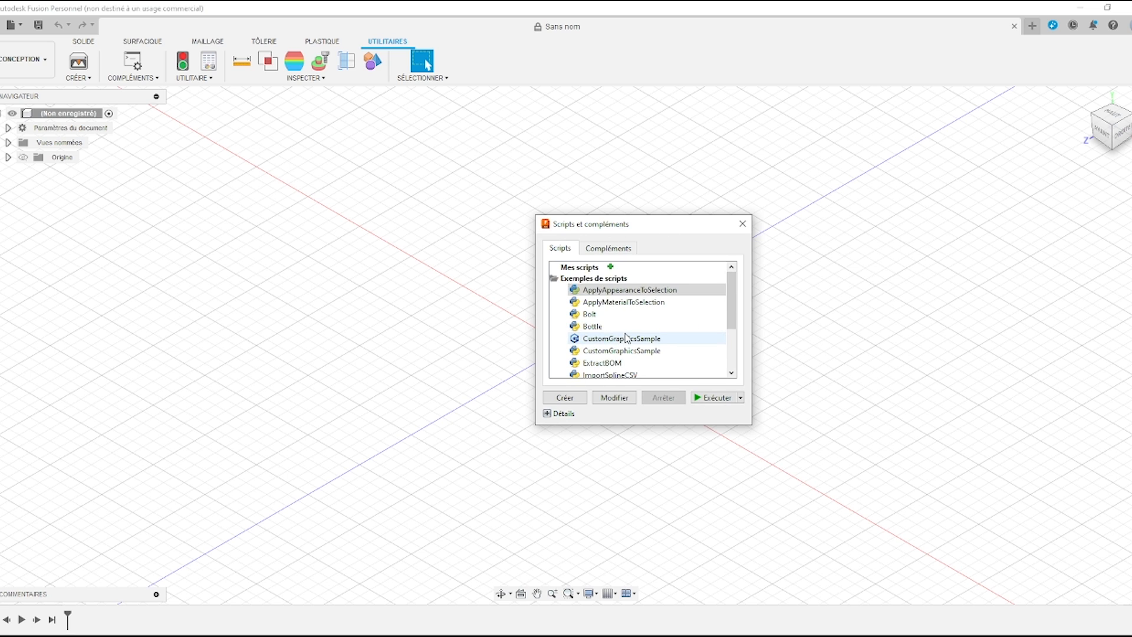
{"action": "scroll", "coordinate": [626, 338], "scroll_direction": "down", "scroll_amount": 2}
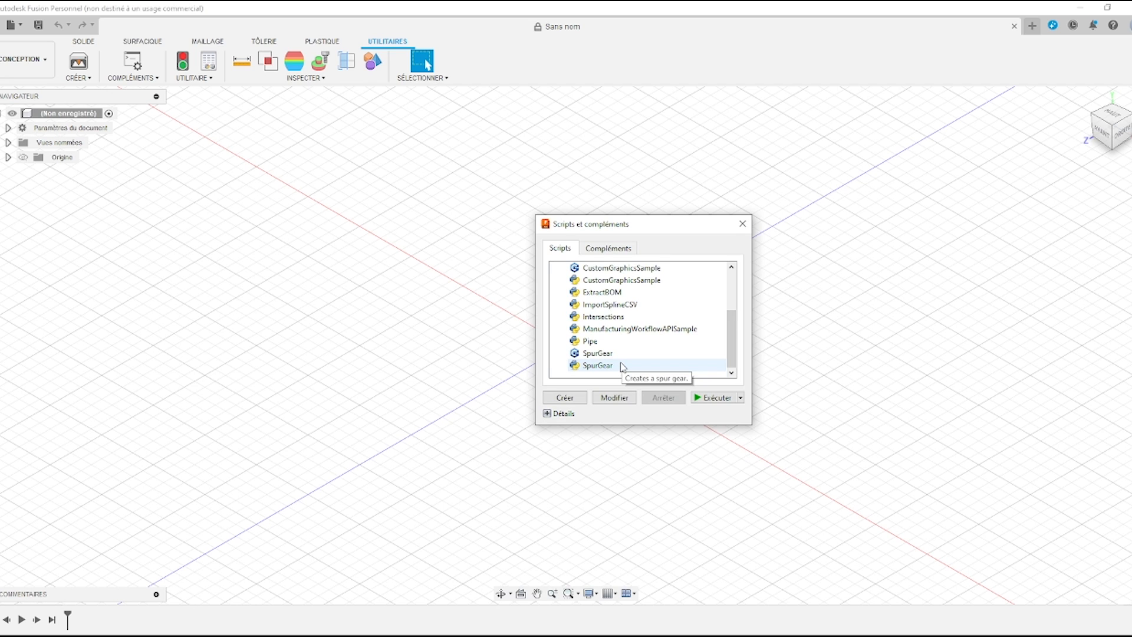
{"action": "left_click", "coordinate": [587, 368]}
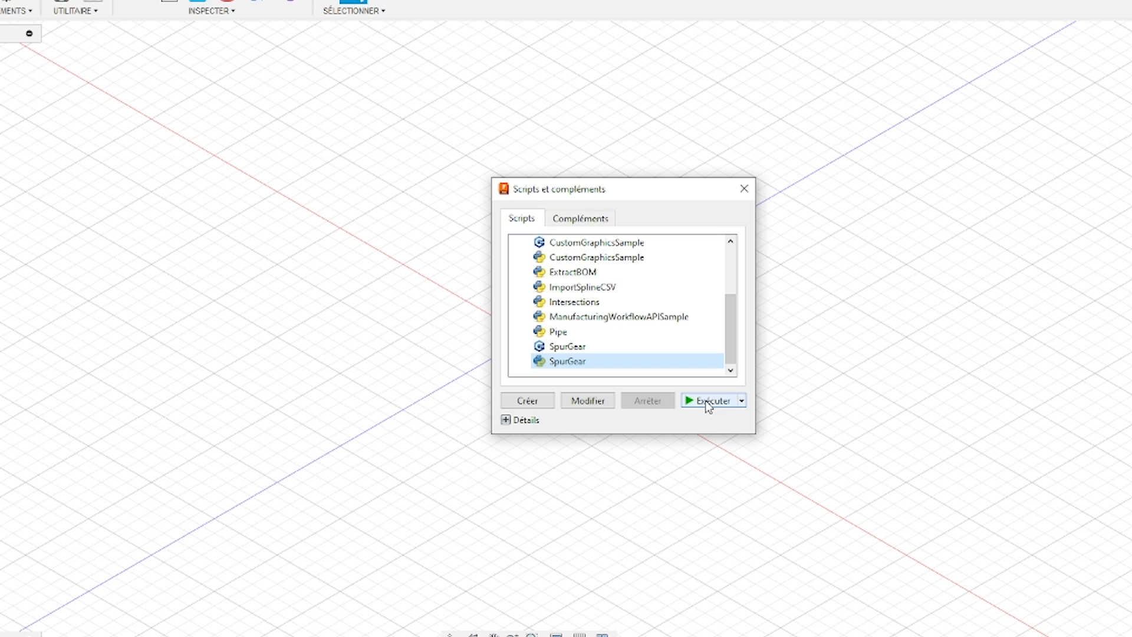
{"action": "left_click", "coordinate": [707, 403]}
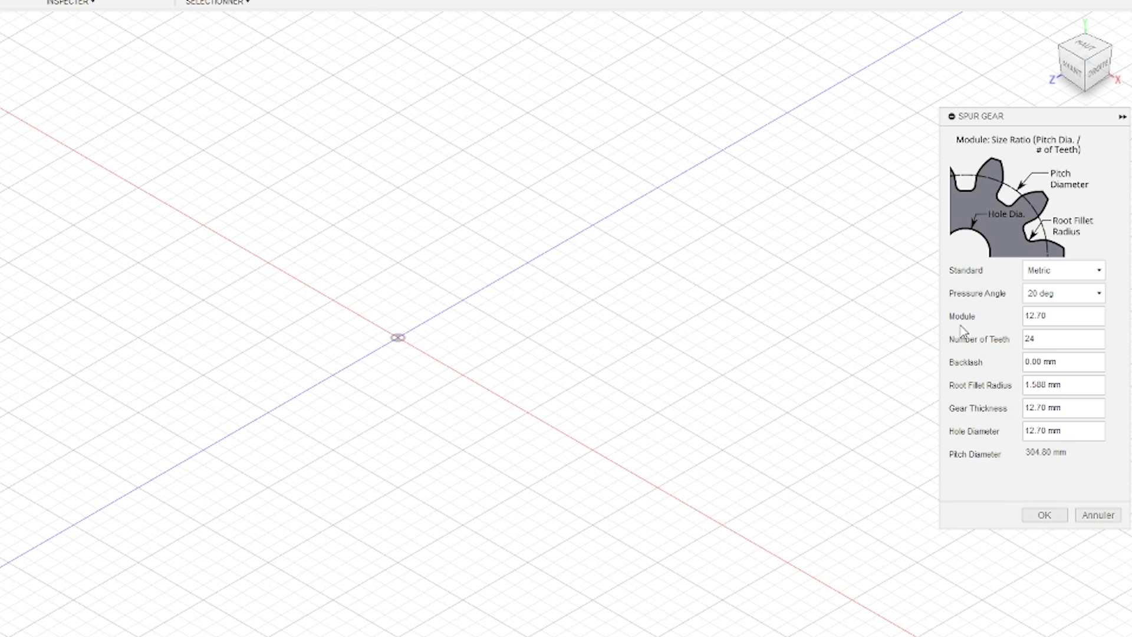
Create a metric spur gear with module 2.25, 7 teeth, 1.3 mm root fillet radius, 5 mm thickness and a 5 mm hole diameter
{"action": "double_click", "coordinate": [1060, 318]}
{"action": "type", "text": "2.25"}
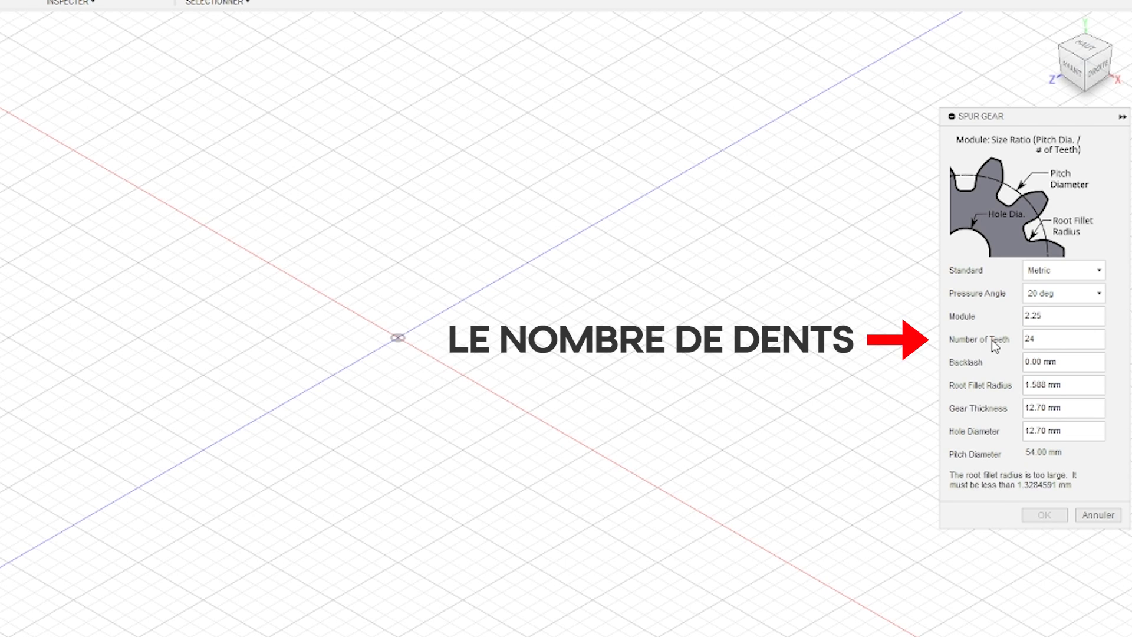
{"action": "double_click", "coordinate": [1038, 336]}
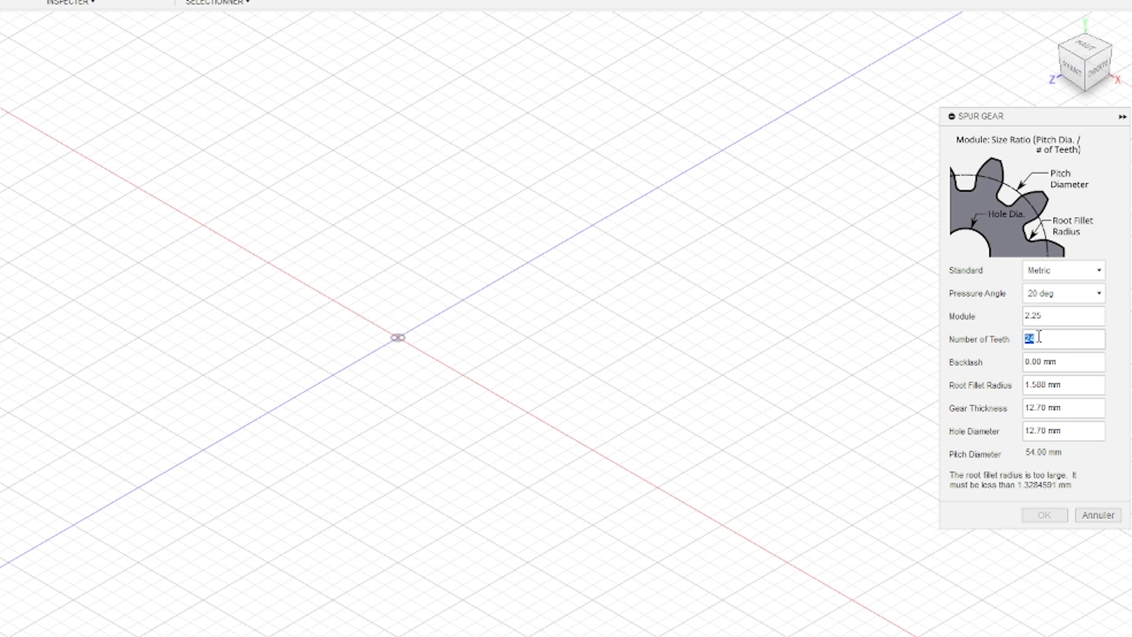
{"action": "type", "text": "7"}
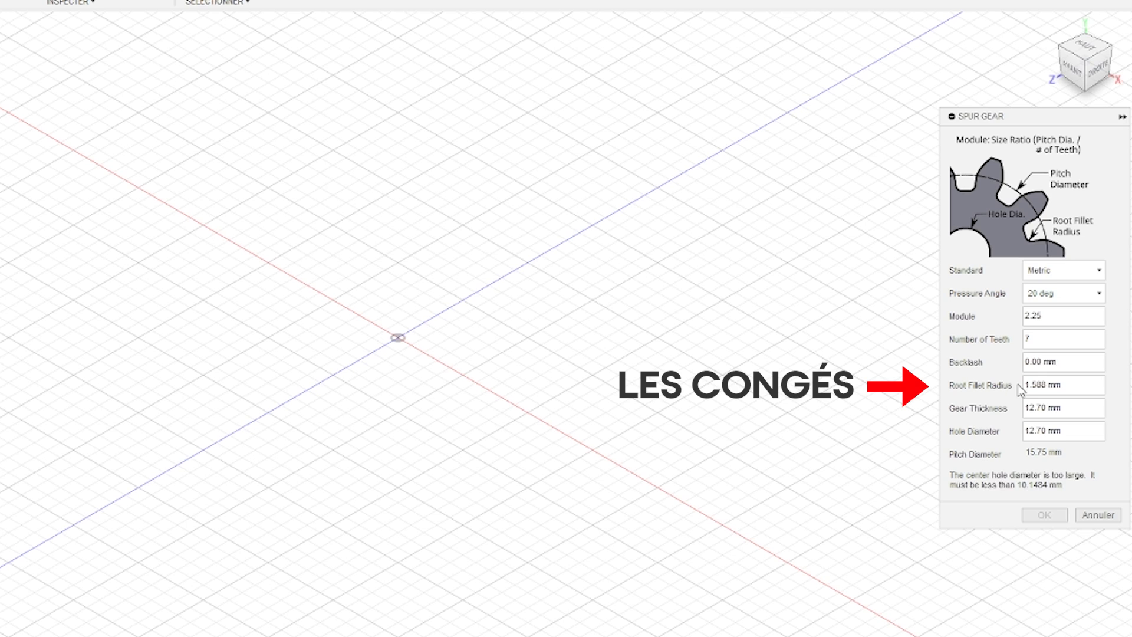
{"action": "left_click", "coordinate": [1038, 380]}
{"action": "type", "text": "1.3"}
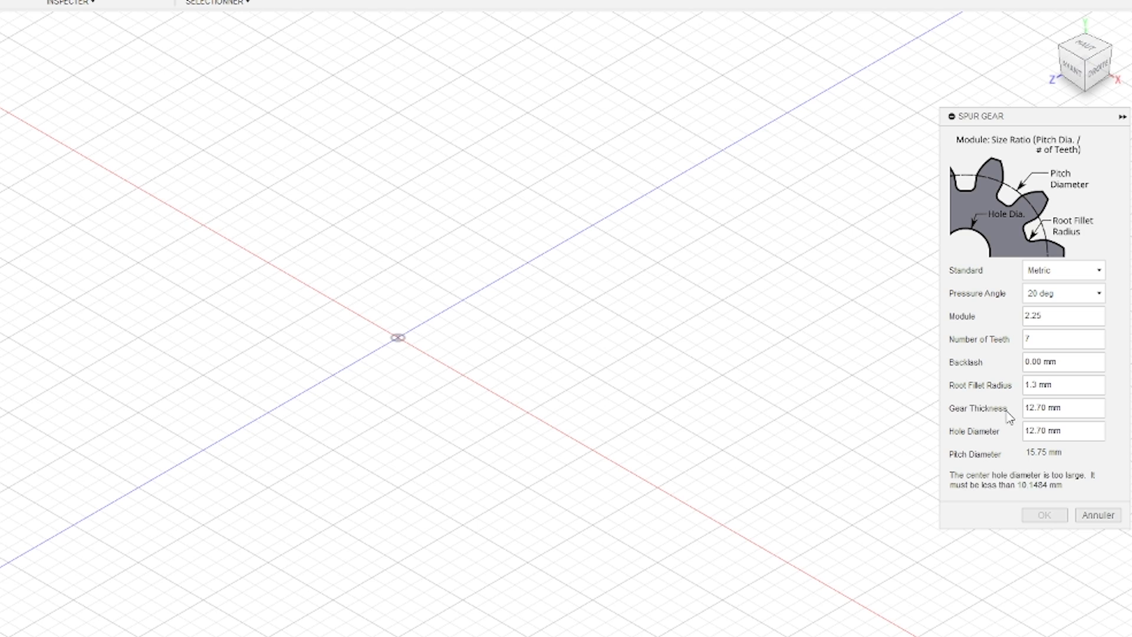
{"action": "left_click", "coordinate": [1043, 409]}
{"action": "type", "text": "5"}
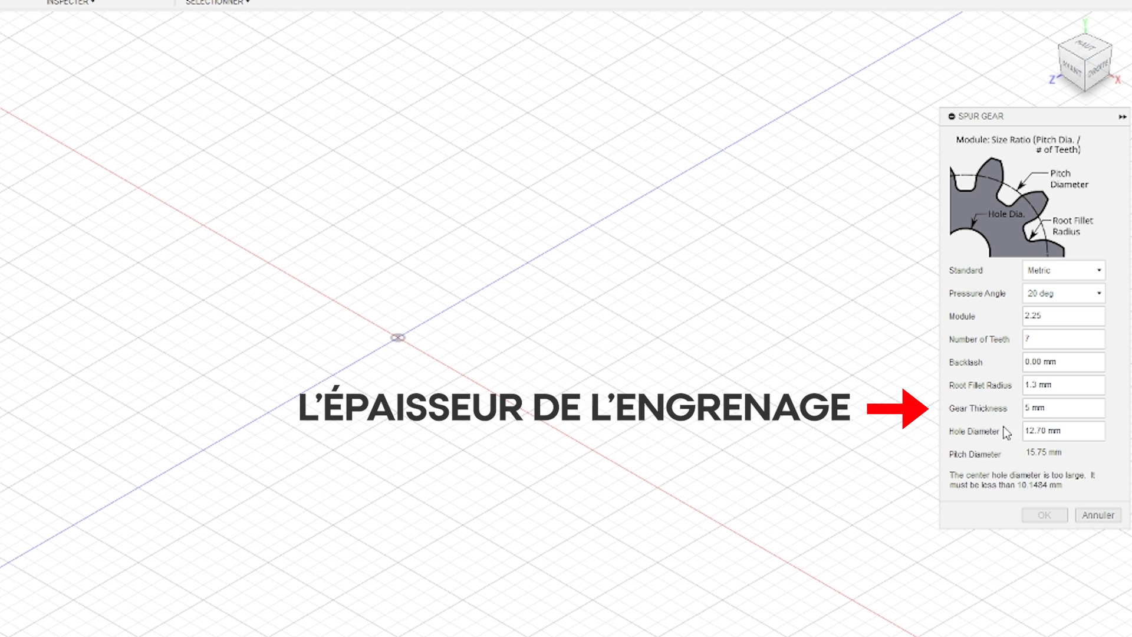
{"action": "left_click", "coordinate": [1039, 432]}
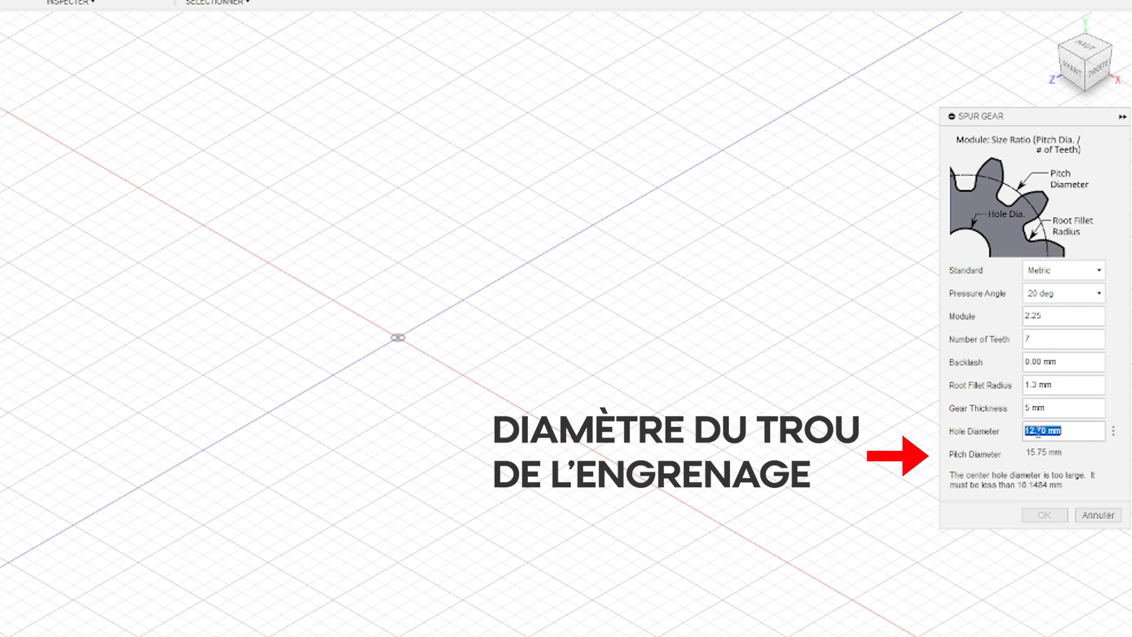
{"action": "type", "text": "5"}
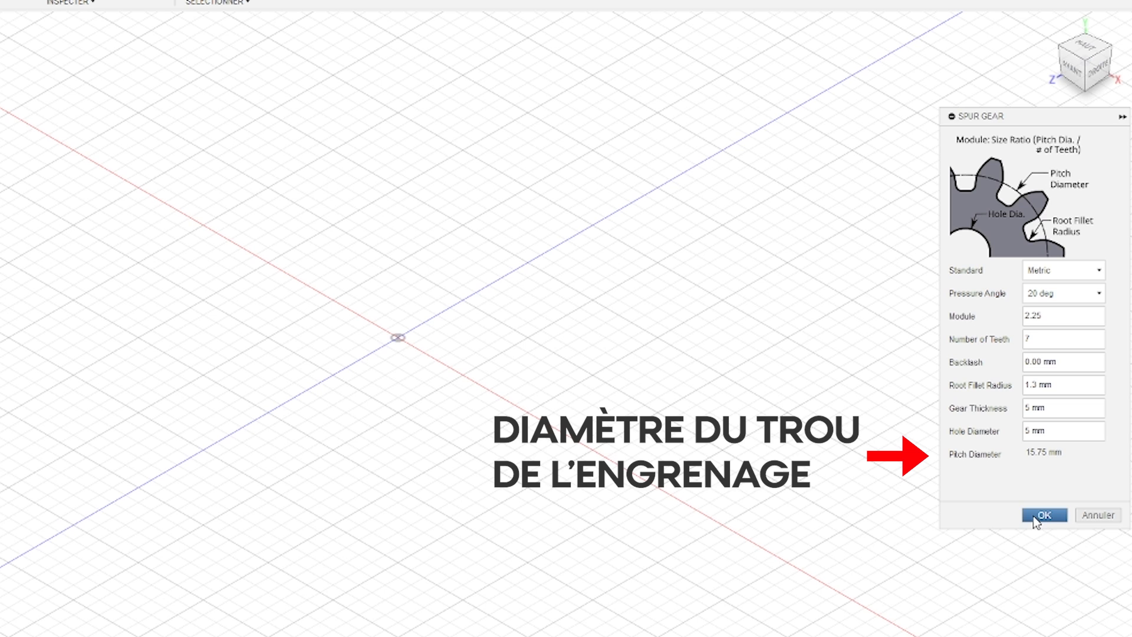
{"action": "left_click", "coordinate": [1035, 517]}
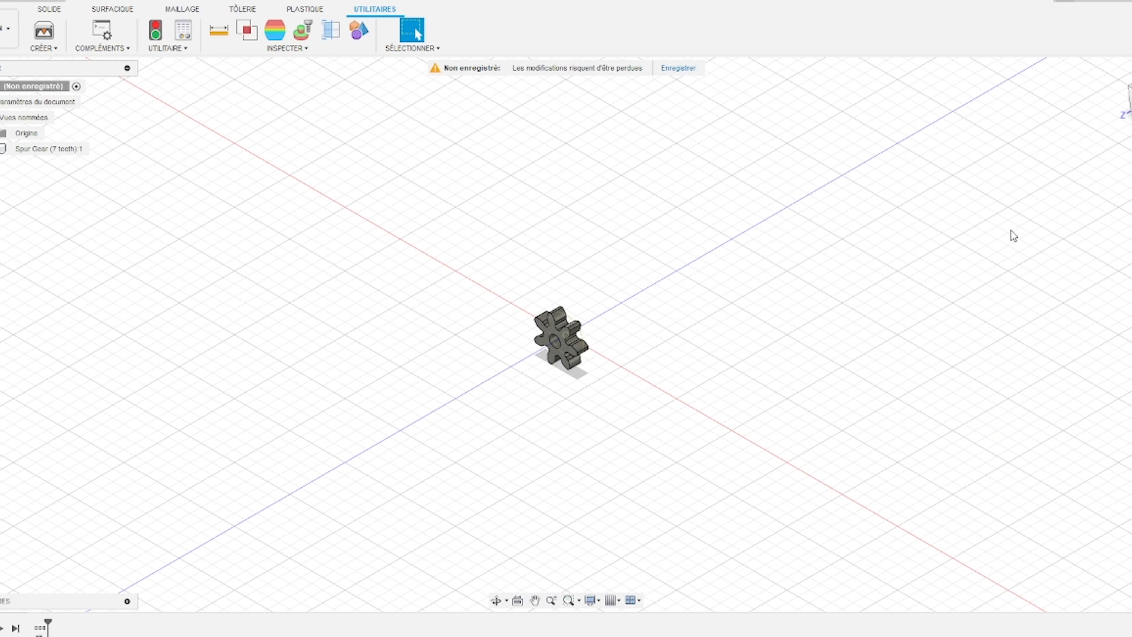
Run the Python SpurGear script again and create a second gear with 13 teeth, keeping the other parameters
{"action": "left_click", "coordinate": [1084, 102]}
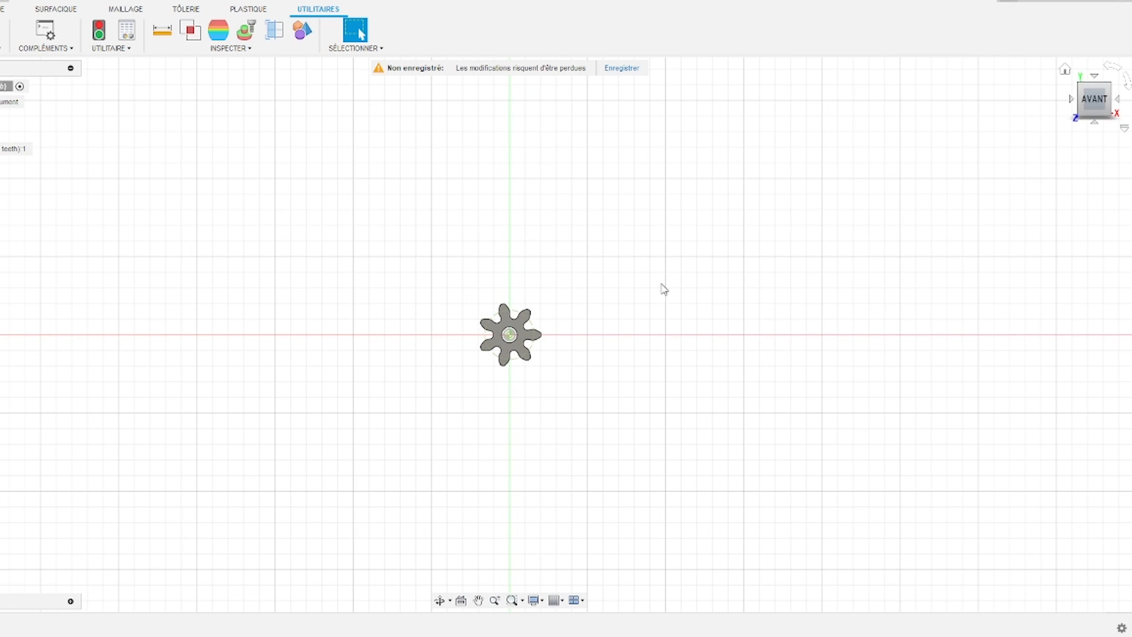
{"action": "scroll", "coordinate": [532, 330], "scroll_direction": "up", "scroll_amount": 5}
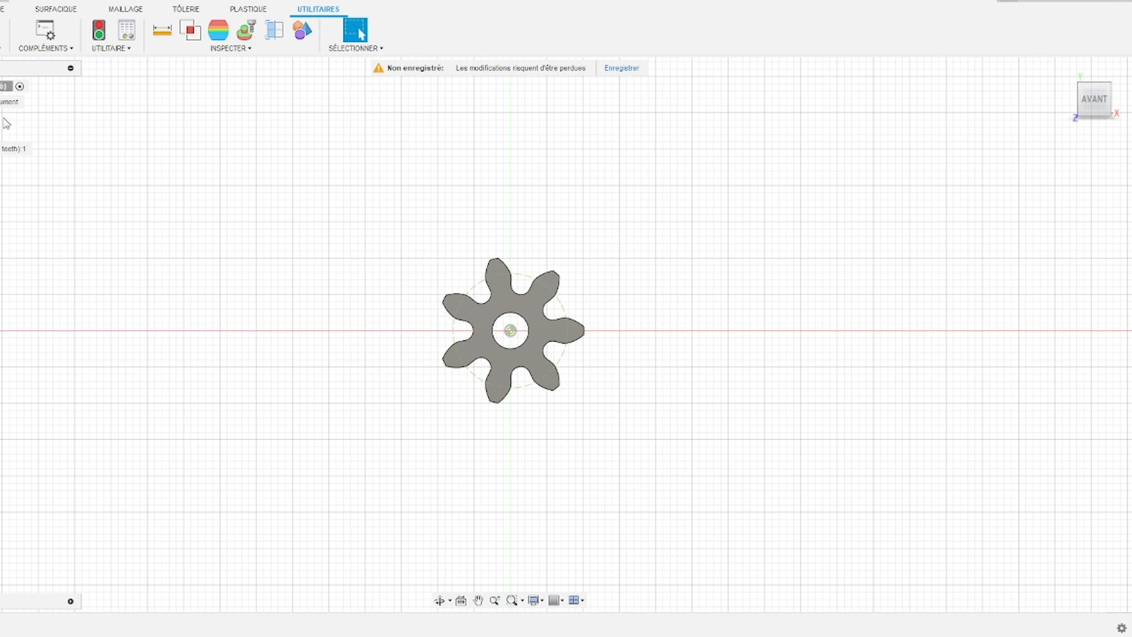
{"action": "left_click", "coordinate": [48, 41]}
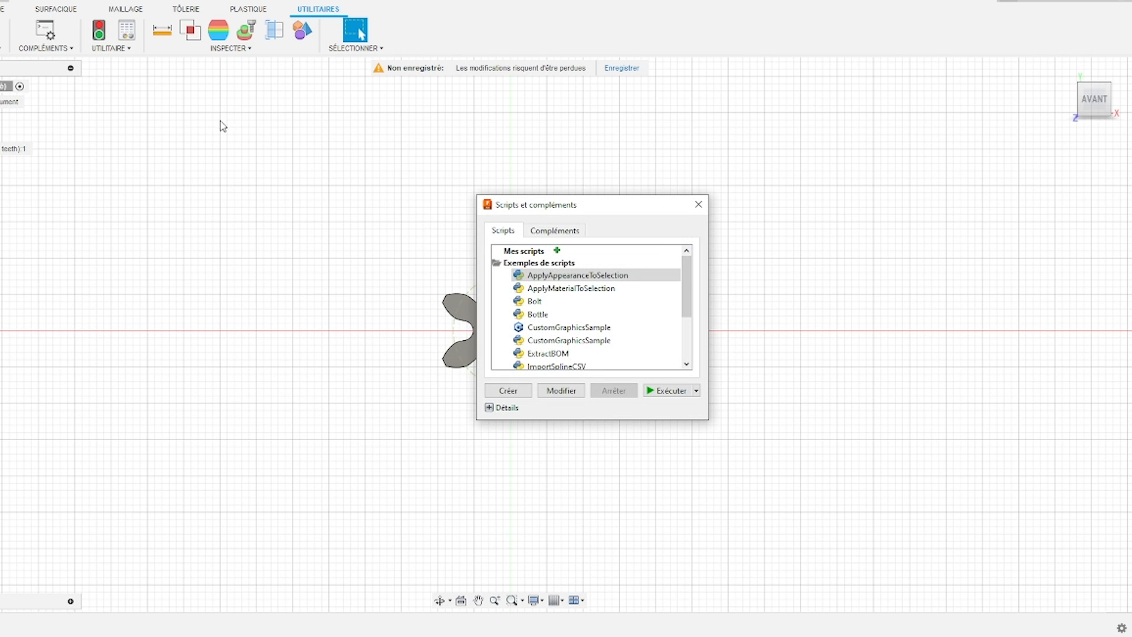
{"action": "scroll", "coordinate": [550, 348], "scroll_direction": "down", "scroll_amount": 2}
{"action": "left_click", "coordinate": [551, 356]}
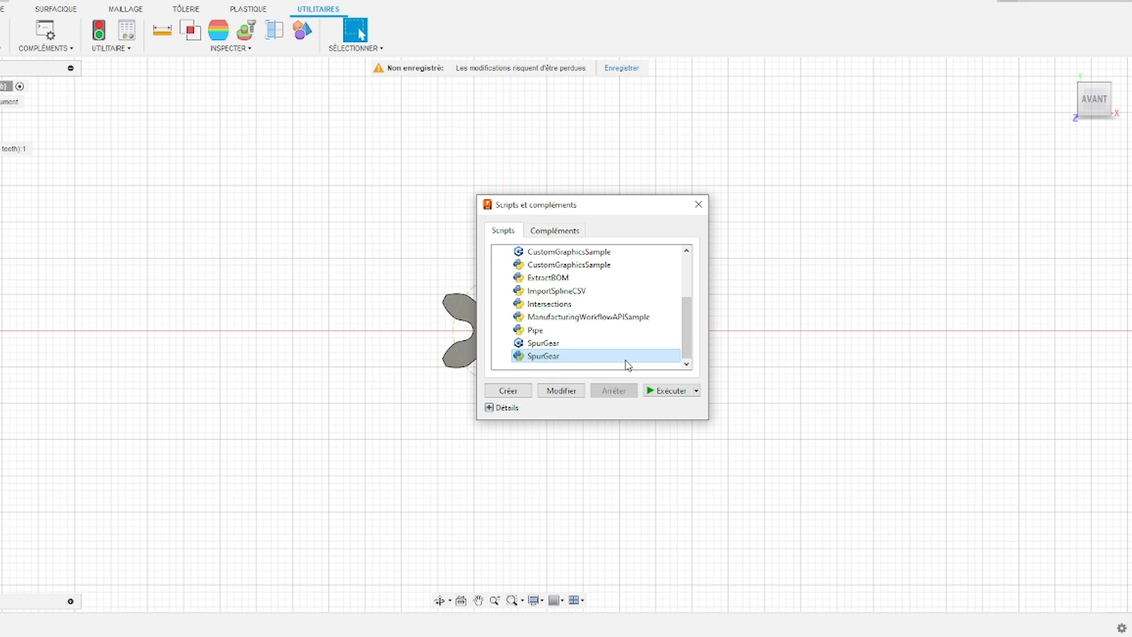
{"action": "left_click", "coordinate": [668, 390]}
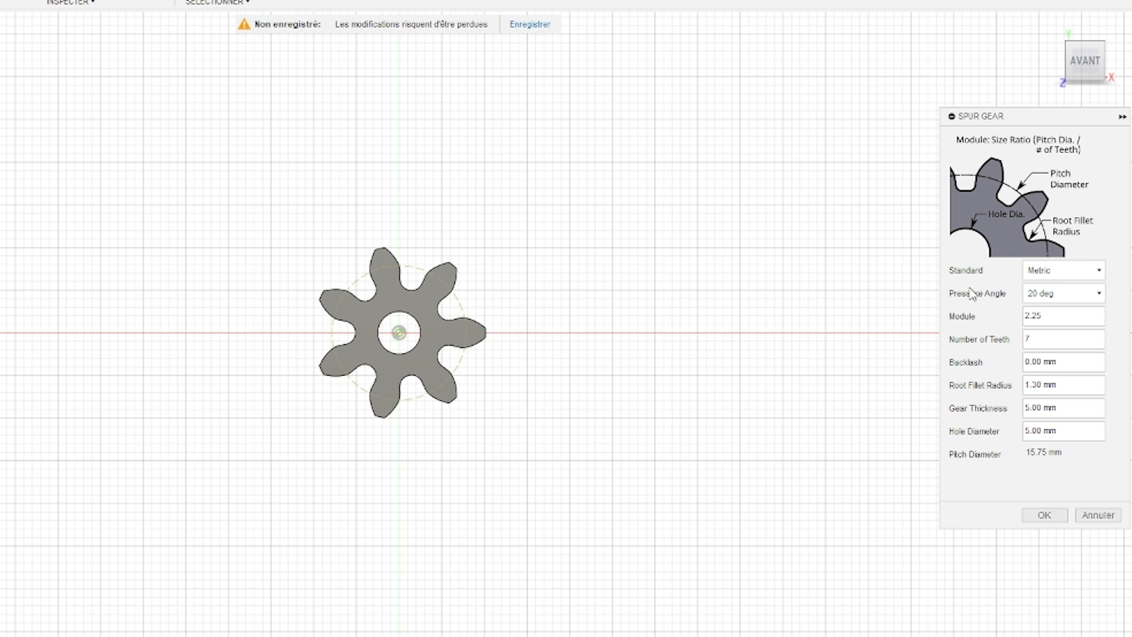
{"action": "left_click", "coordinate": [1039, 340]}
{"action": "key", "text": "BackSpace"}
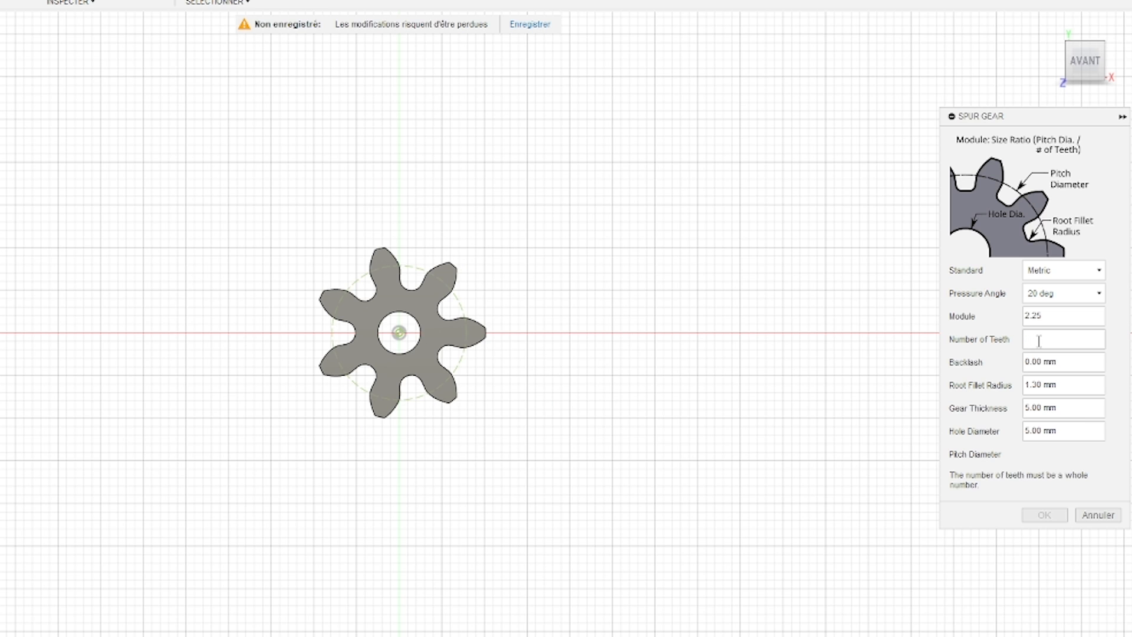
{"action": "type", "text": "13"}
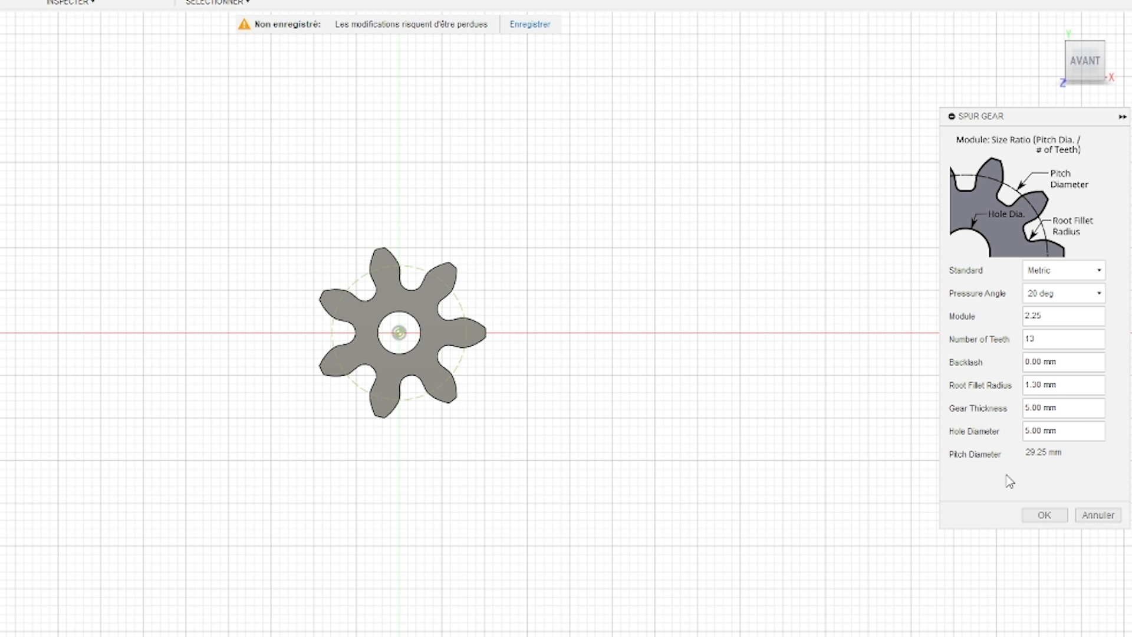
{"action": "left_click", "coordinate": [1042, 515]}
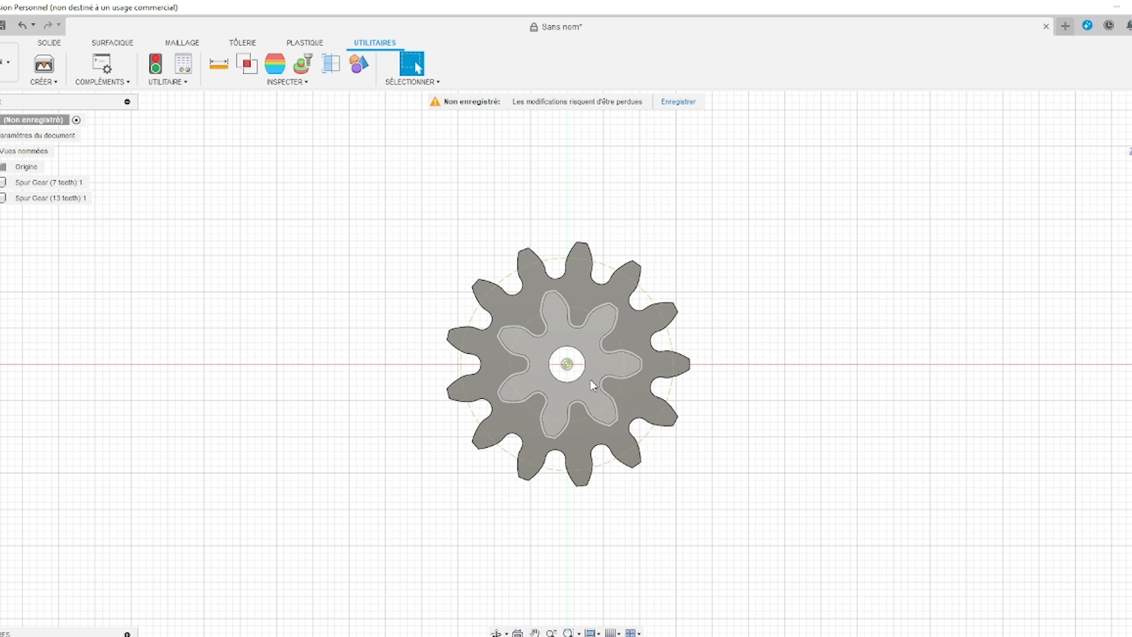
Move the 7-tooth gear 23 mm along X so that it meshes beside the 13-tooth gear
{"action": "left_click", "coordinate": [59, 45]}
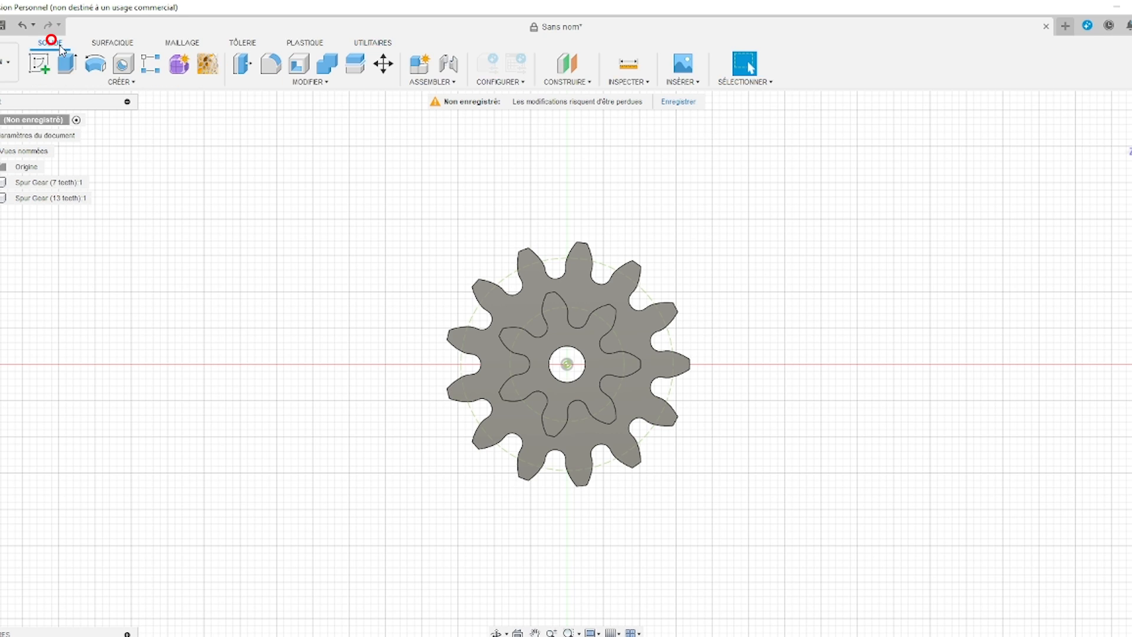
{"action": "left_click", "coordinate": [390, 71]}
{"action": "left_click", "coordinate": [547, 354]}
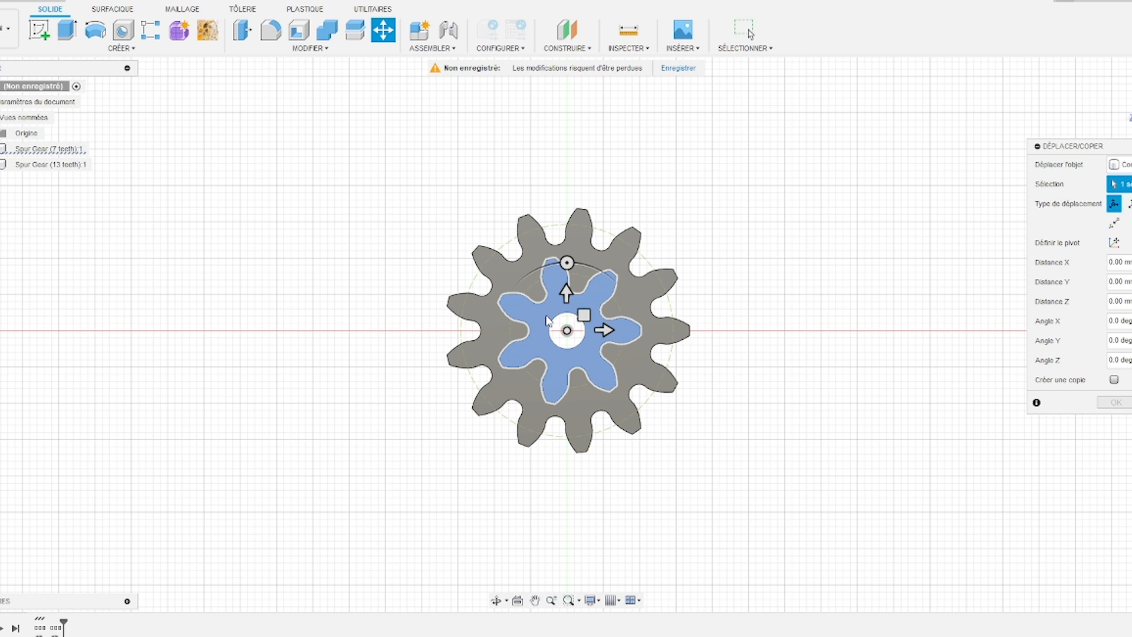
{"action": "left_click_drag", "start_coordinate": [605, 330], "coordinate": [706, 332]}
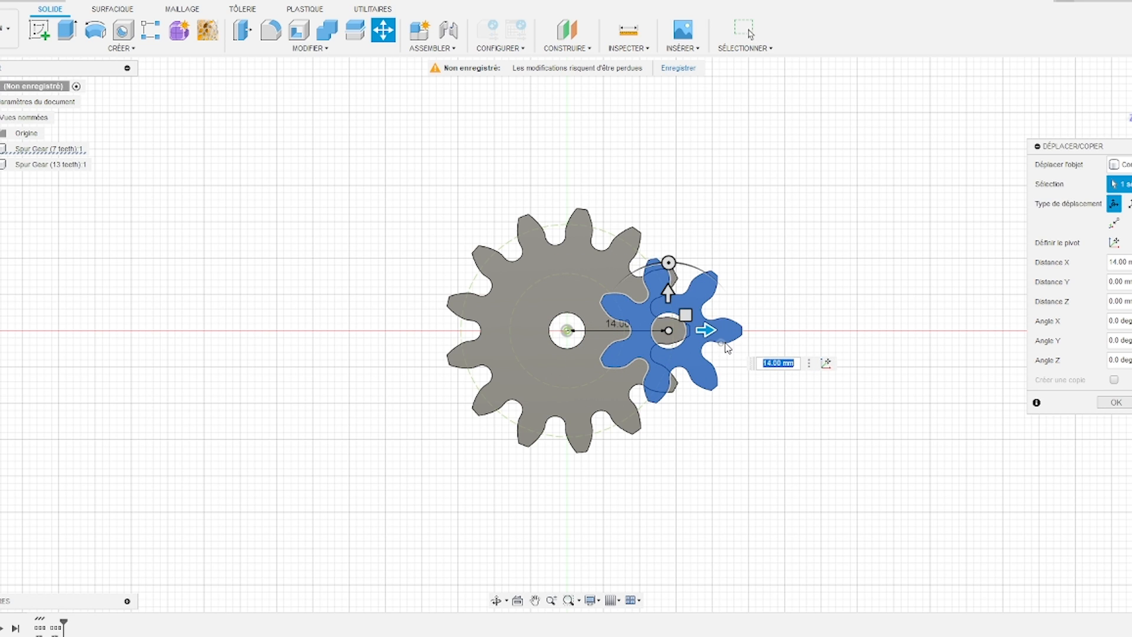
{"action": "type", "text": "23"}
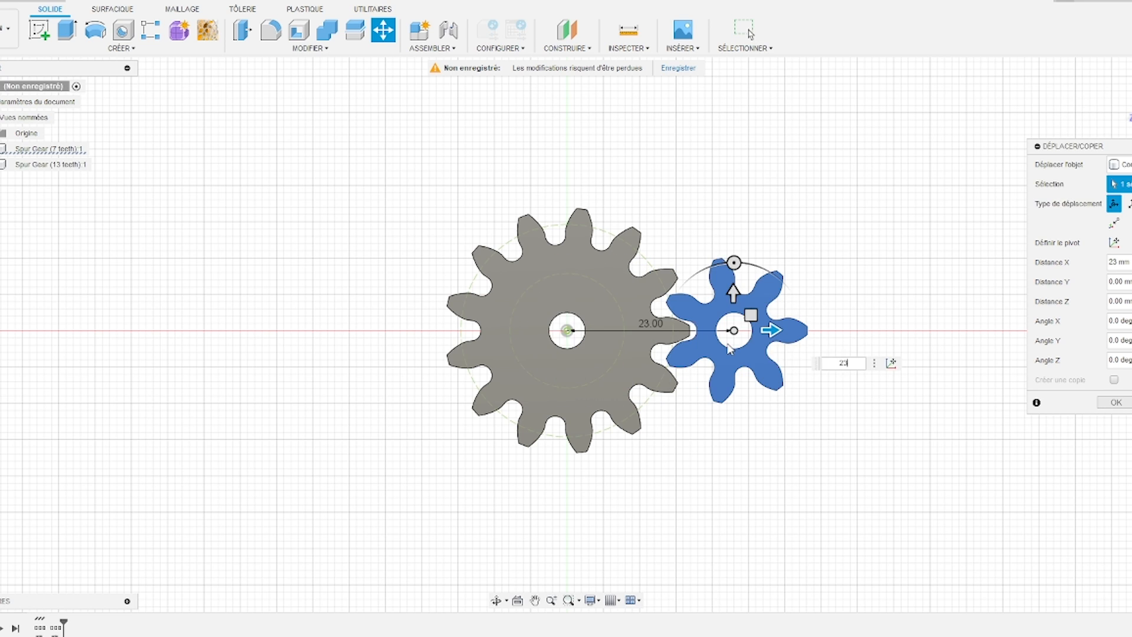
{"action": "key", "text": "Return"}
Create a new internal standard component named base1 and activate it
{"action": "scroll", "coordinate": [704, 344], "scroll_direction": "up", "scroll_amount": 5}
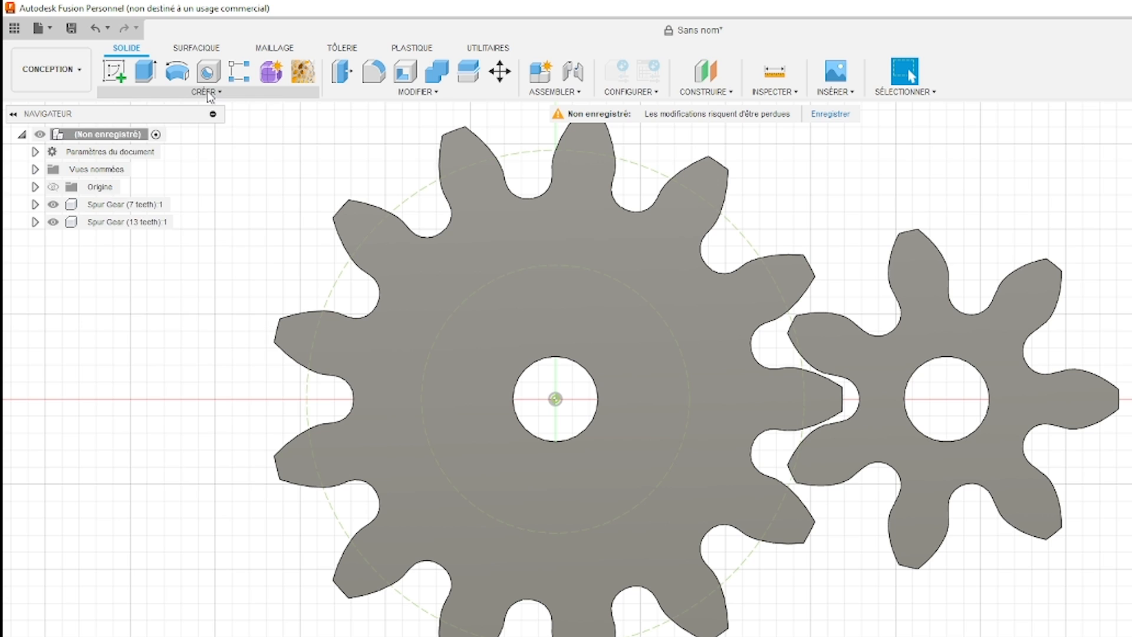
{"action": "left_click", "coordinate": [124, 52]}
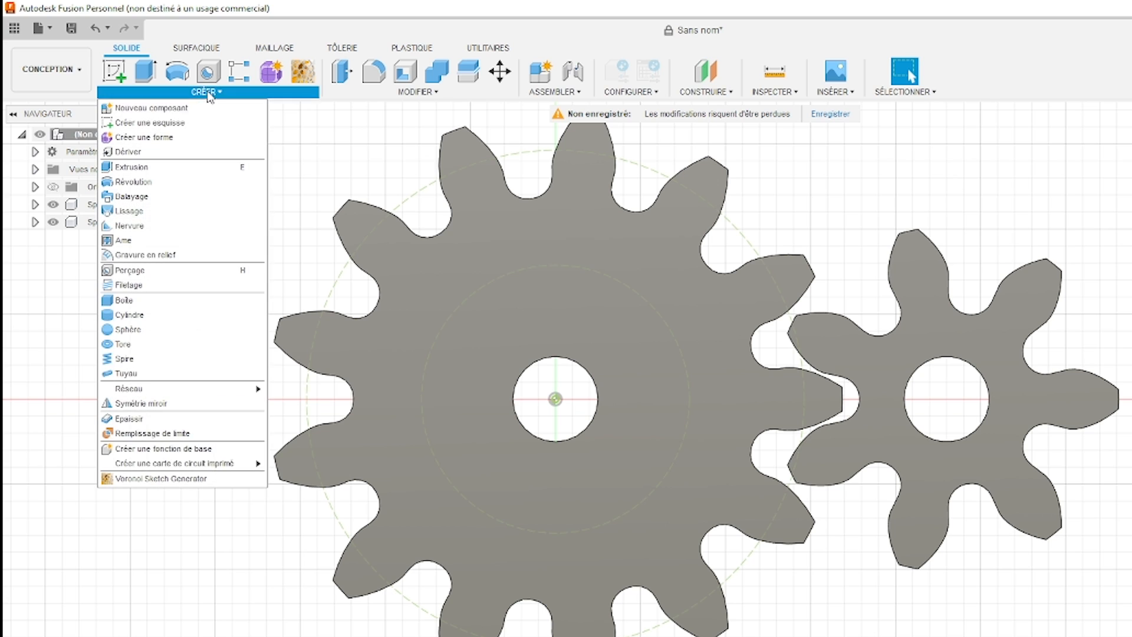
{"action": "left_click", "coordinate": [197, 108]}
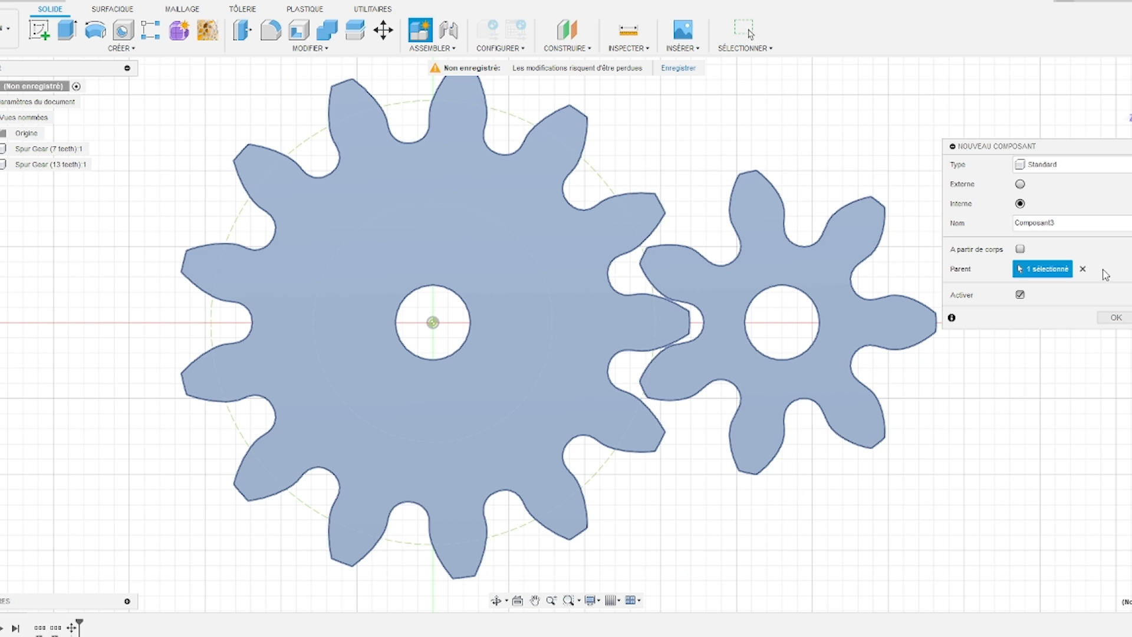
{"action": "double_click", "coordinate": [1034, 224]}
{"action": "type", "text": "base1"}
{"action": "key", "text": "Return"}
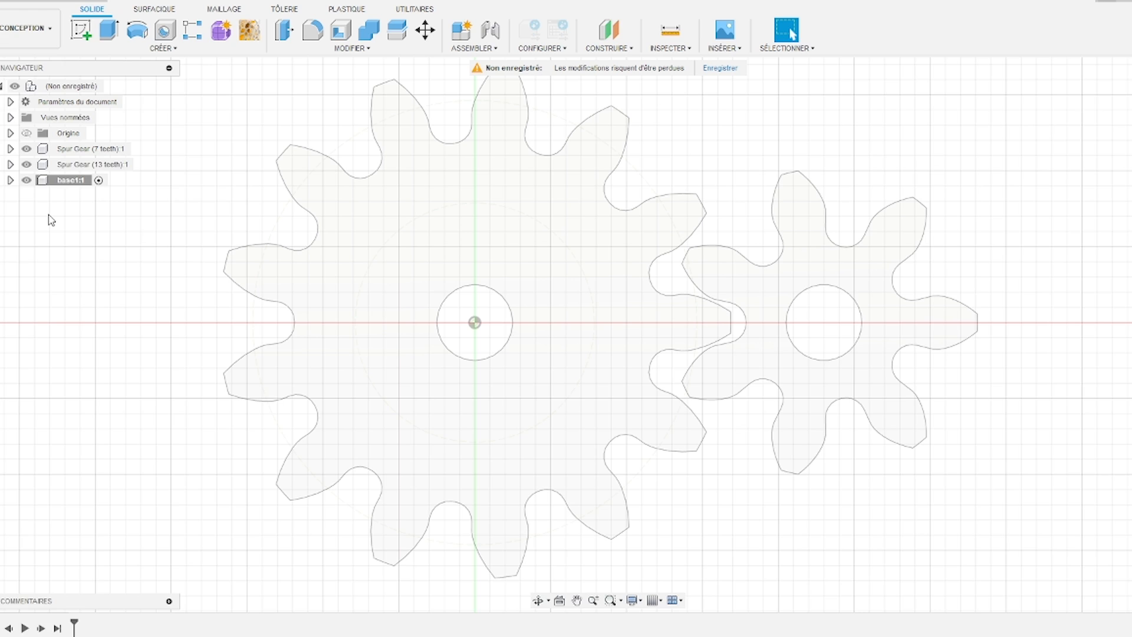
Sketch a 15 mm wide centre-to-centre slot on the gears' face plane, running from the 13-tooth gear's centre to the 7-tooth gear's centre
{"action": "left_click", "coordinate": [81, 31]}
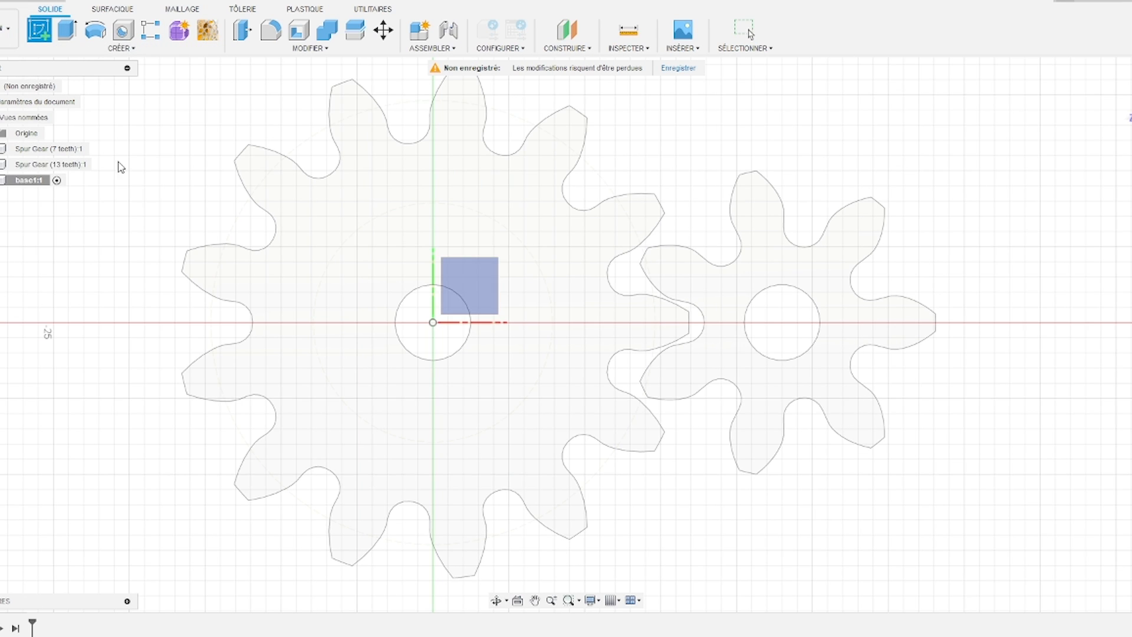
{"action": "left_click", "coordinate": [359, 273]}
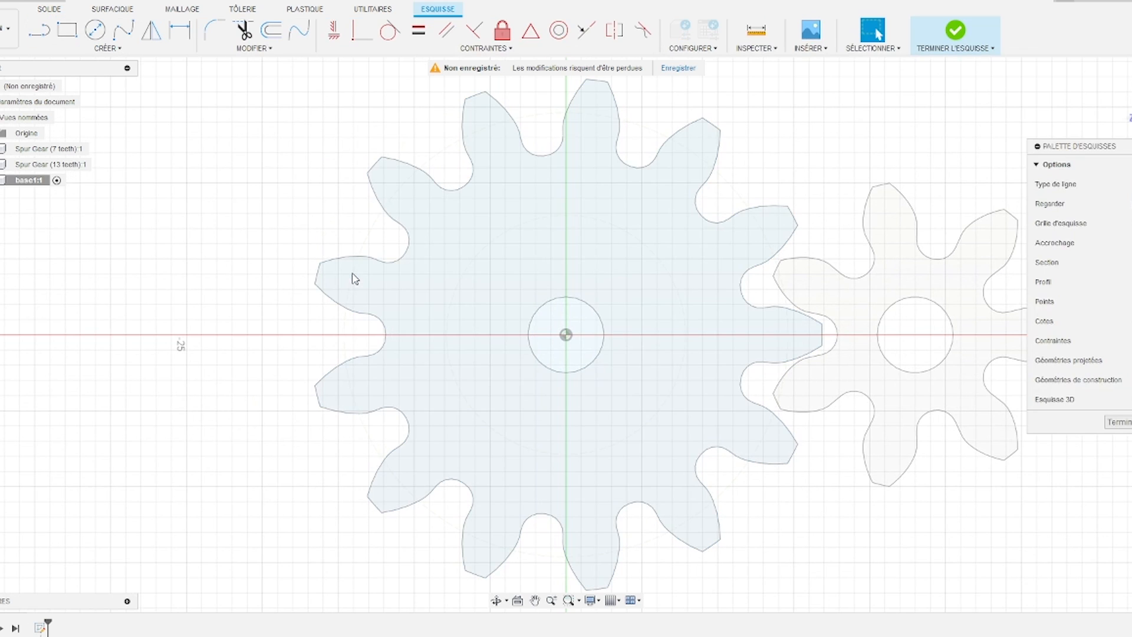
{"action": "left_click", "coordinate": [110, 49]}
{"action": "mouse_move", "coordinate": [84, 141]}
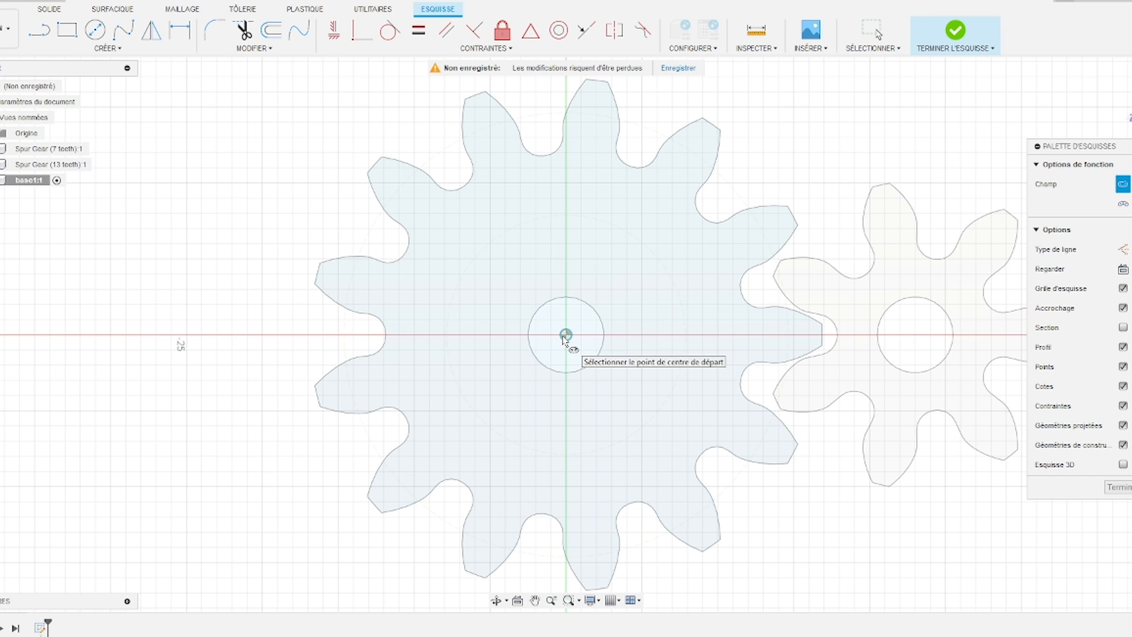
{"action": "left_click", "coordinate": [566, 335]}
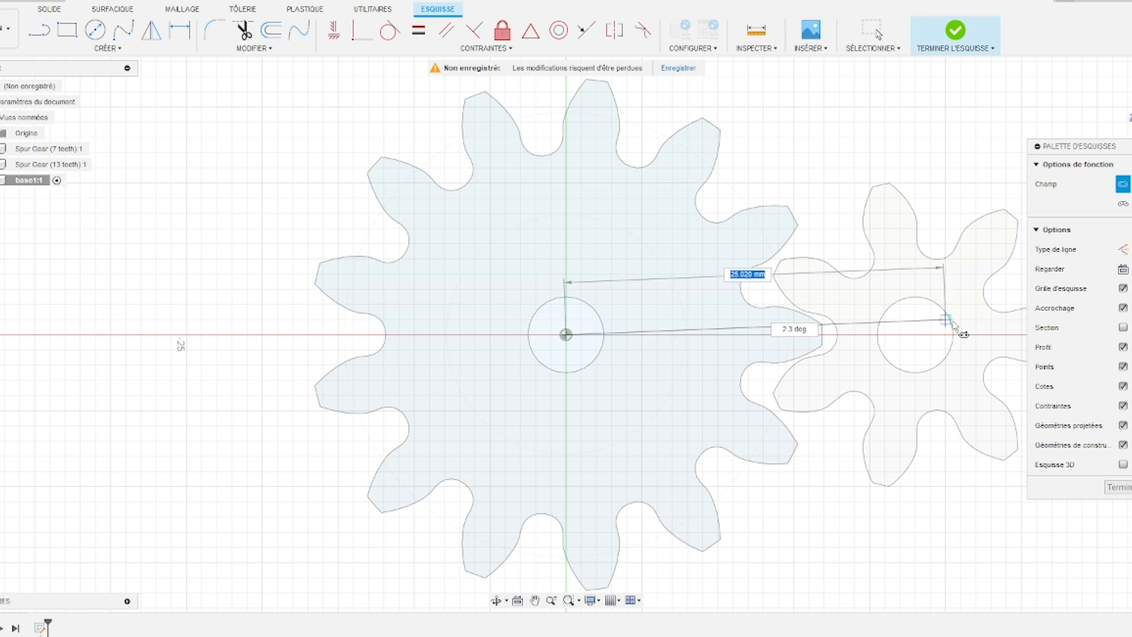
{"action": "left_click", "coordinate": [923, 335]}
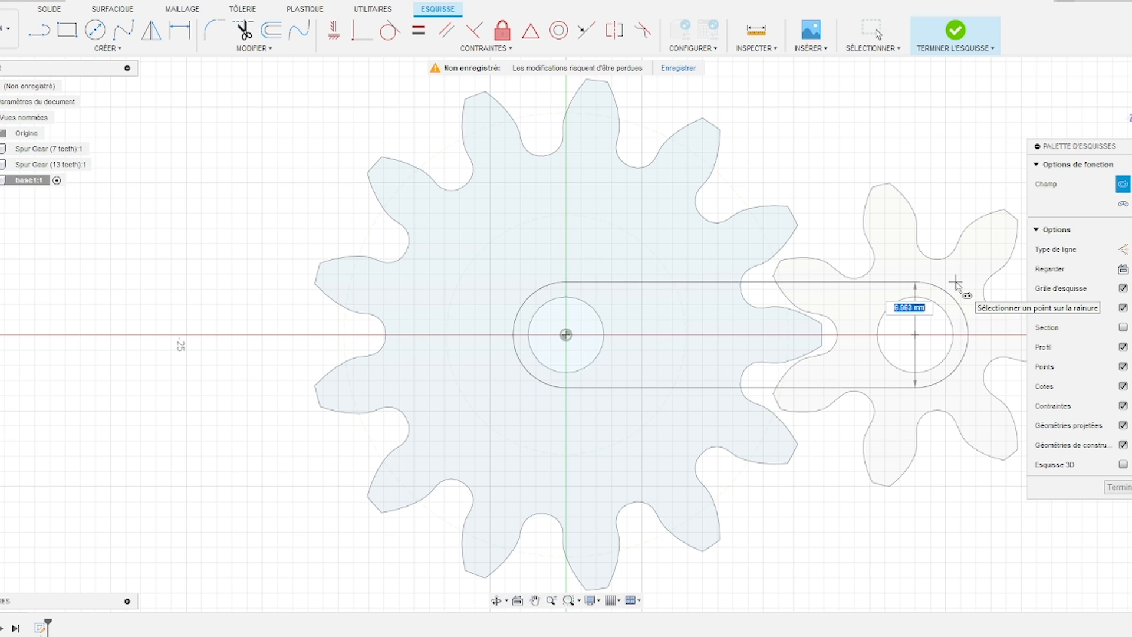
{"action": "type", "text": "15"}
{"action": "key", "text": "Return"}
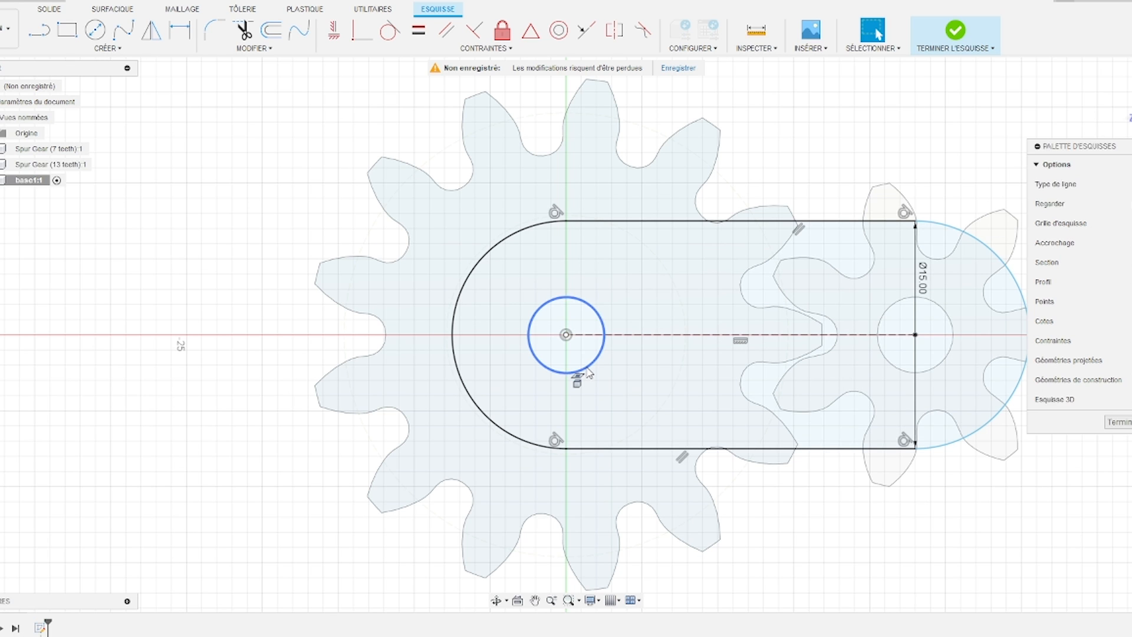
Project the hole circles of both gears into the slot sketch and finish the sketch
{"action": "left_click", "coordinate": [109, 50]}
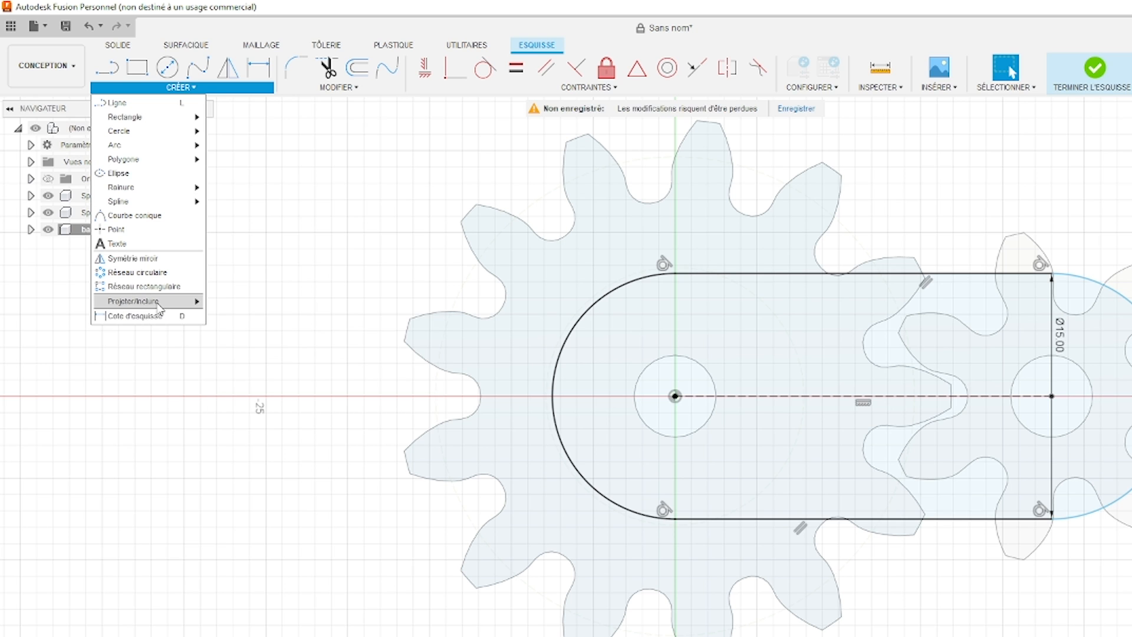
{"action": "mouse_move", "coordinate": [100, 247]}
{"action": "left_click", "coordinate": [238, 303]}
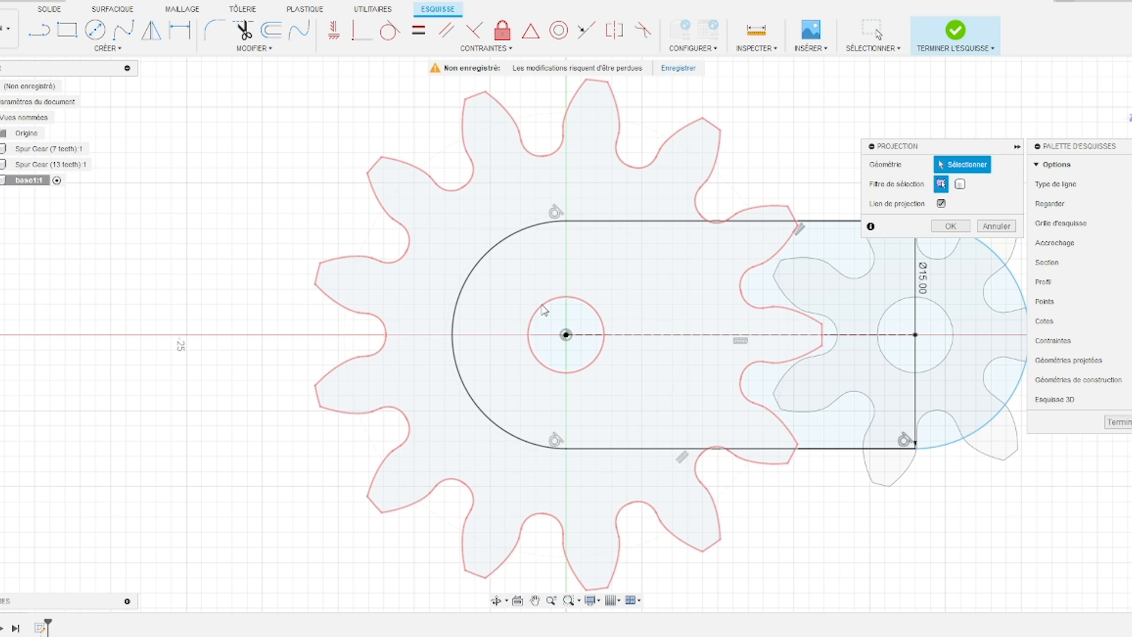
{"action": "left_click", "coordinate": [653, 370]}
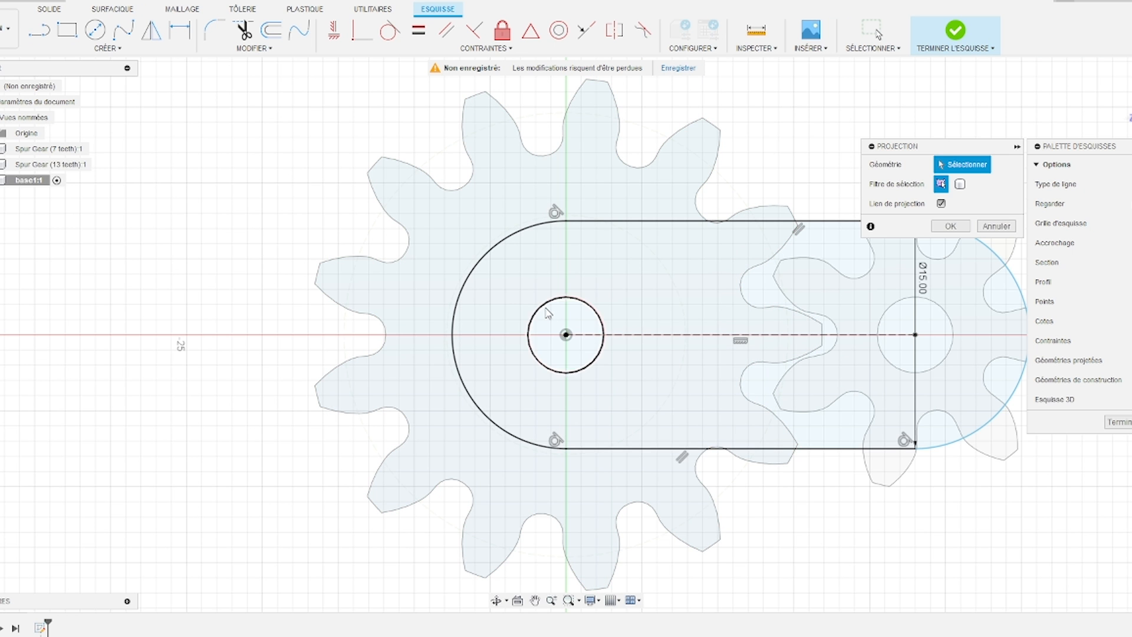
{"action": "left_click", "coordinate": [893, 310]}
{"action": "left_click", "coordinate": [950, 225]}
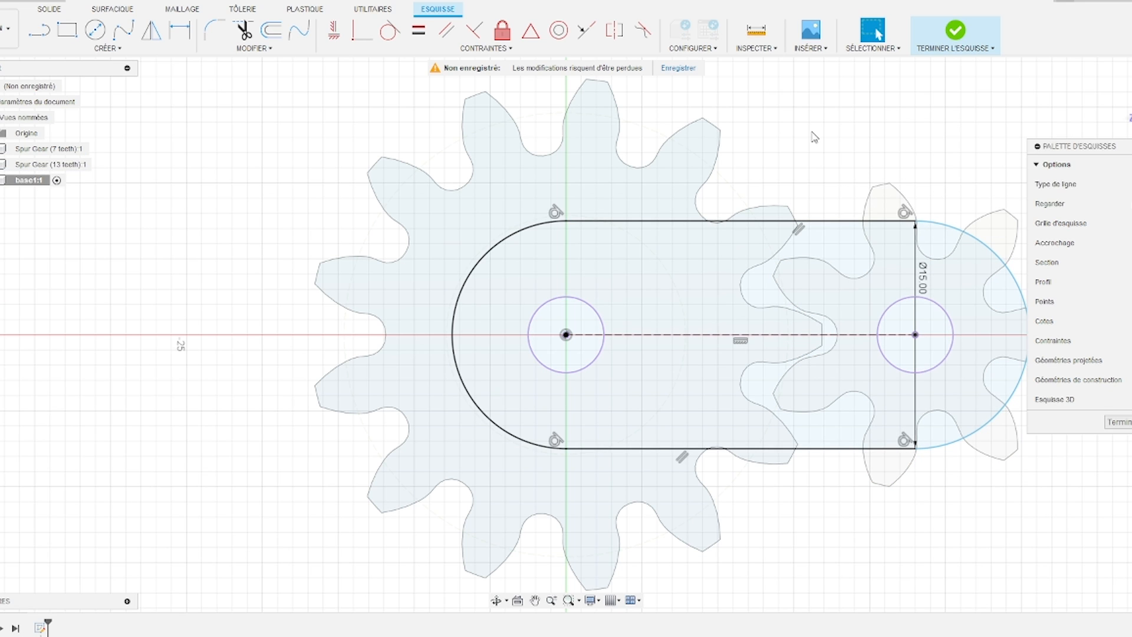
{"action": "key", "text": "p"}
{"action": "left_click", "coordinate": [957, 31]}
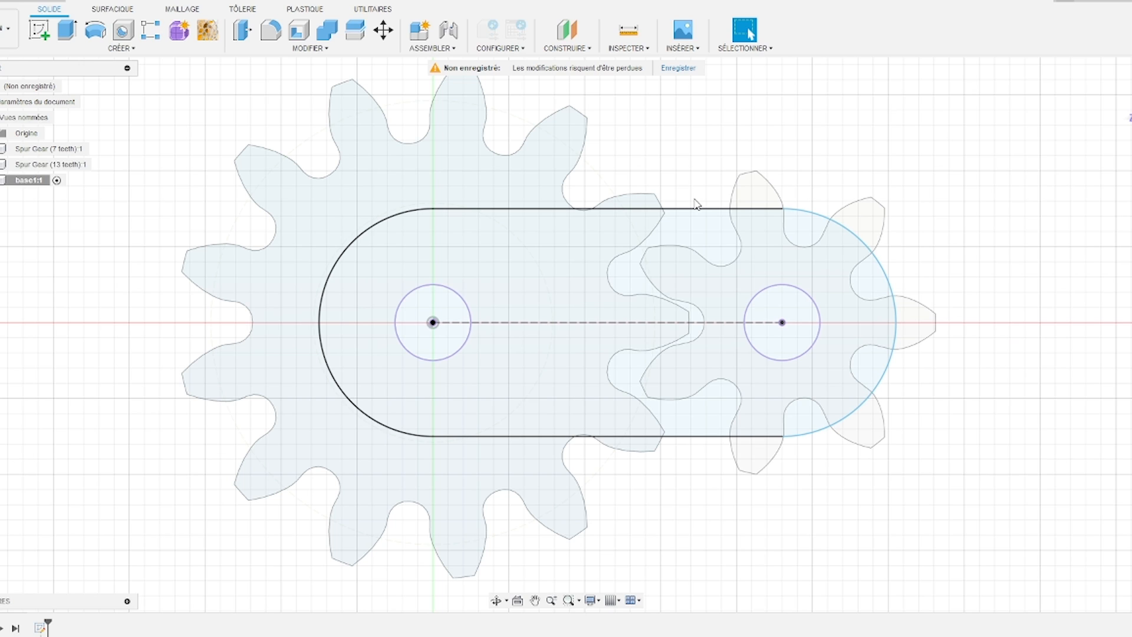
Extrude the whole slot profile, including both hole circles, 2 mm away from the gears to form the base plate
{"action": "middle_click_drag", "start_coordinate": [672, 251], "coordinate": [670, 304], "text": "shift"}
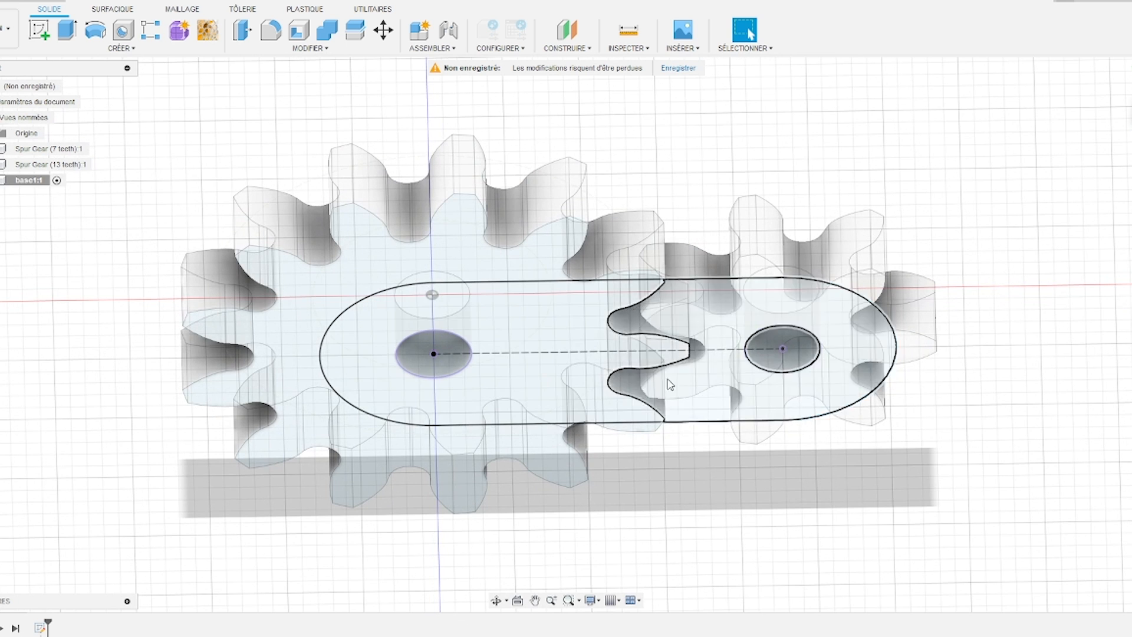
{"action": "left_click", "coordinate": [66, 29]}
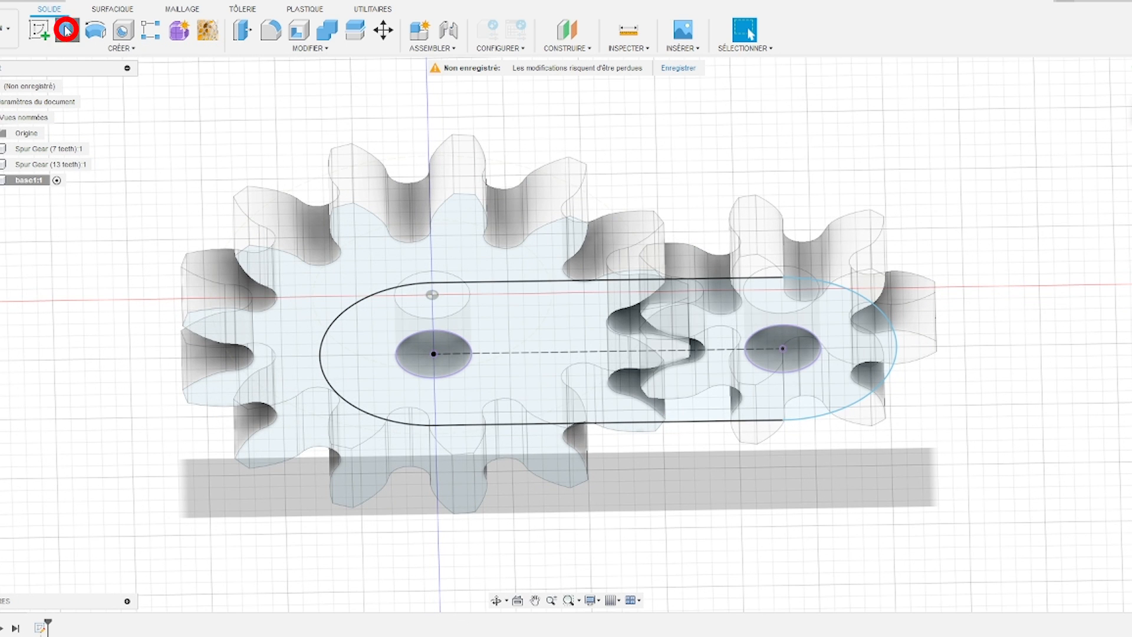
{"action": "left_click", "coordinate": [420, 366]}
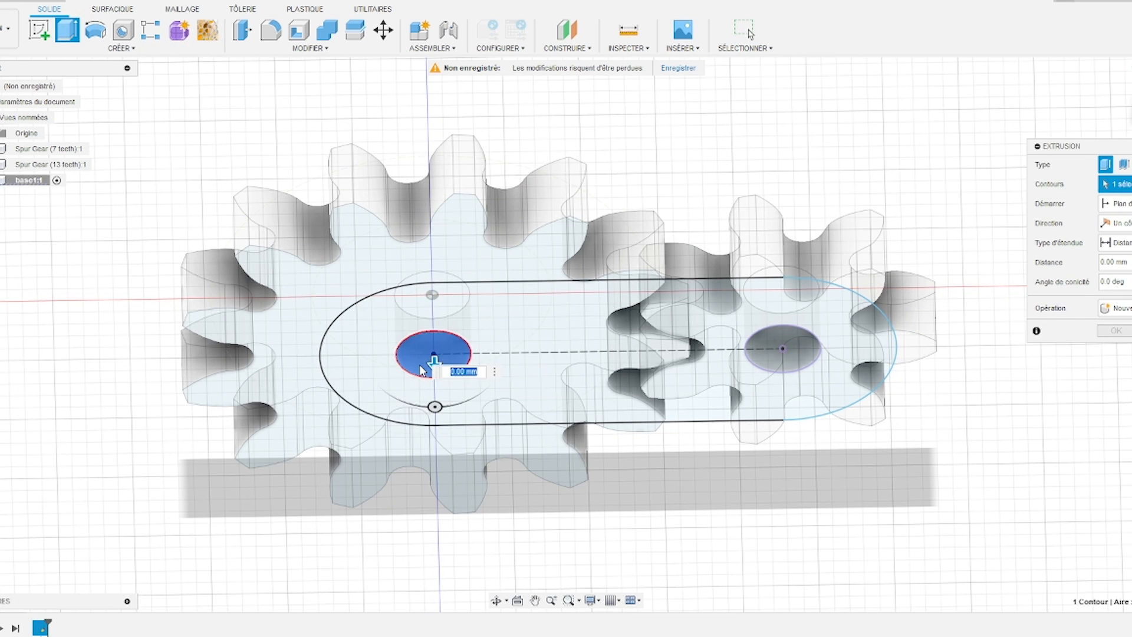
{"action": "left_click", "coordinate": [569, 374]}
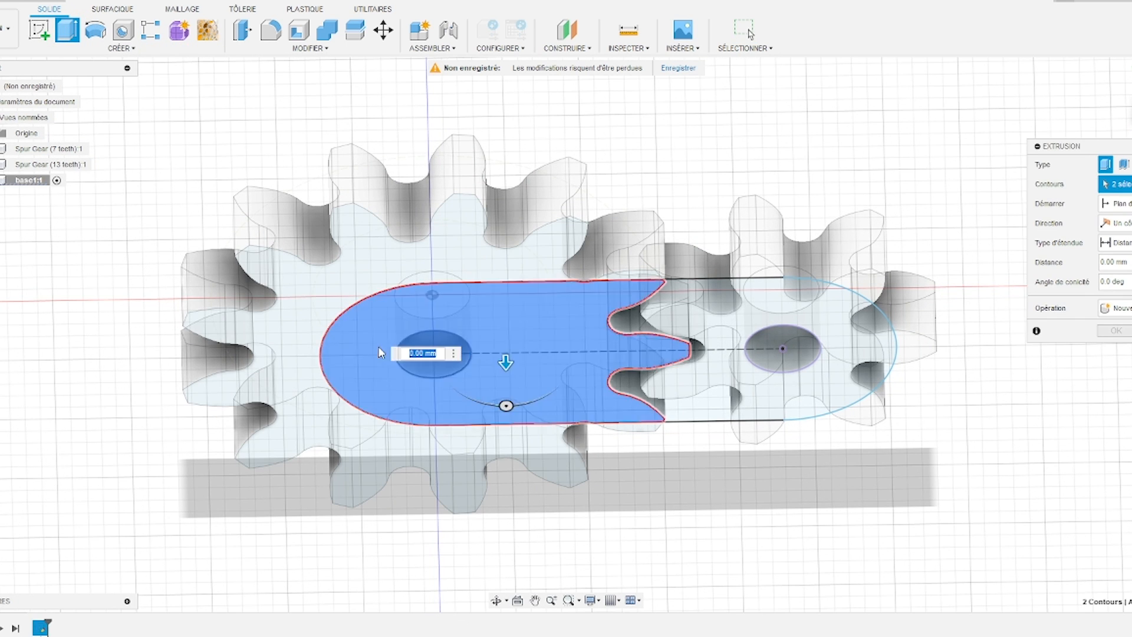
{"action": "left_click", "coordinate": [774, 335]}
{"action": "left_click", "coordinate": [750, 315]}
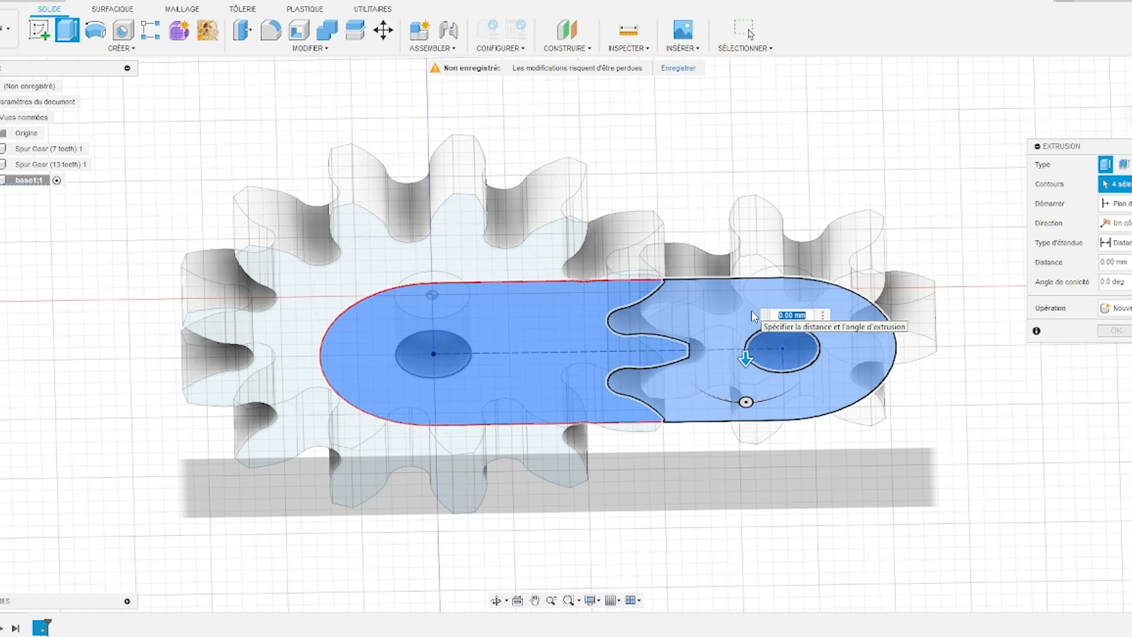
{"action": "type", "text": "2"}
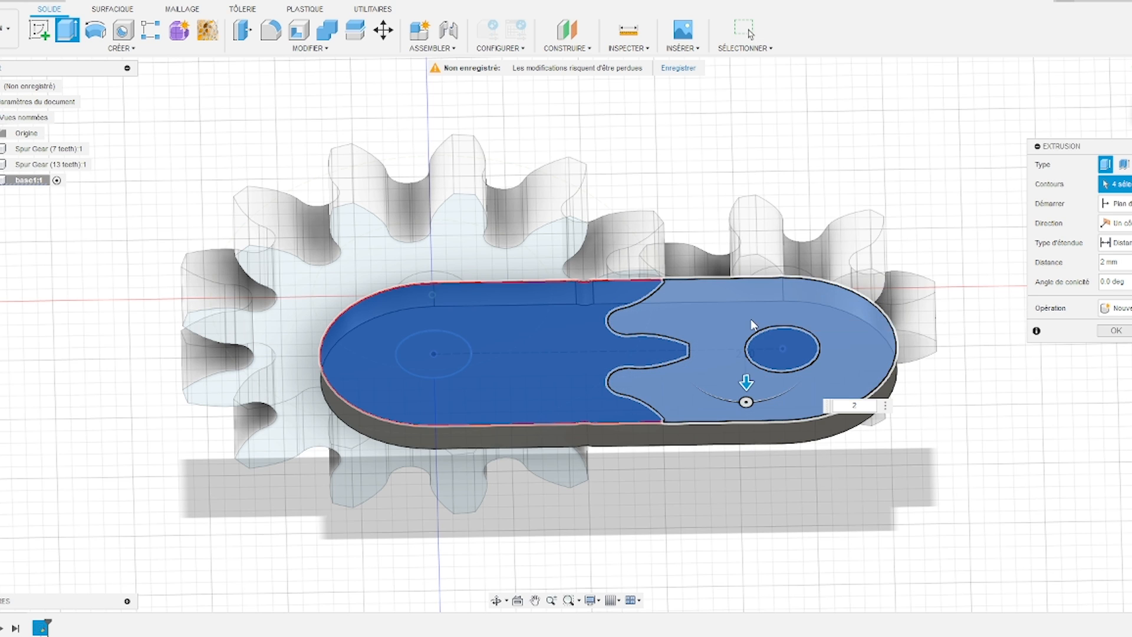
{"action": "key", "text": "Return"}
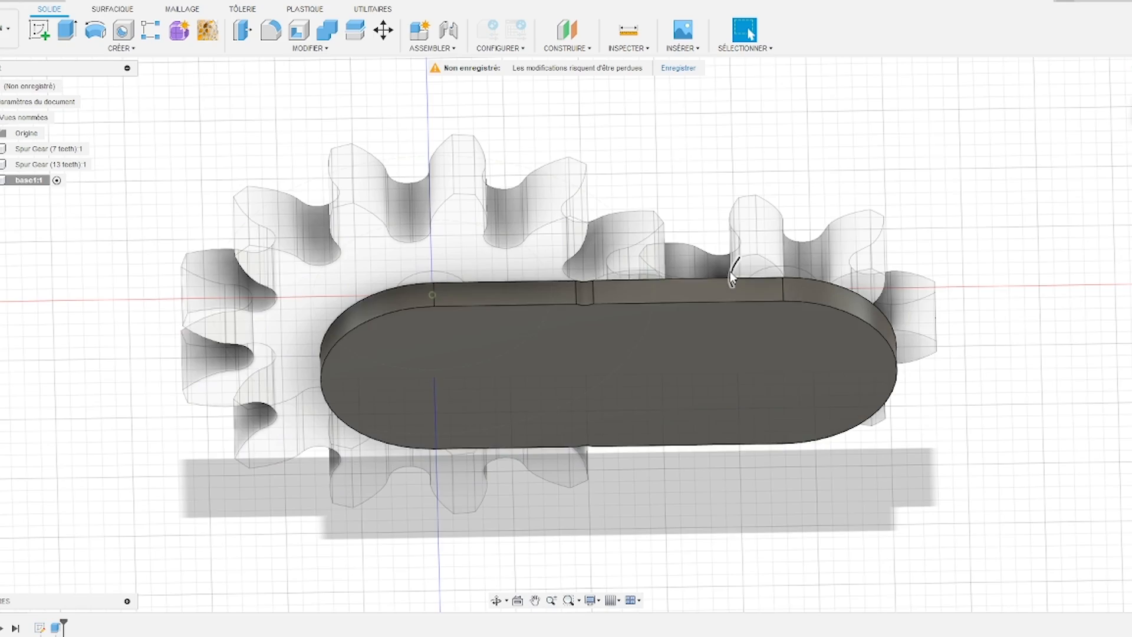
Make the base1 component's sketch Esquisse1 visible again
{"action": "middle_click_drag", "start_coordinate": [732, 323], "coordinate": [735, 448], "text": "shift"}
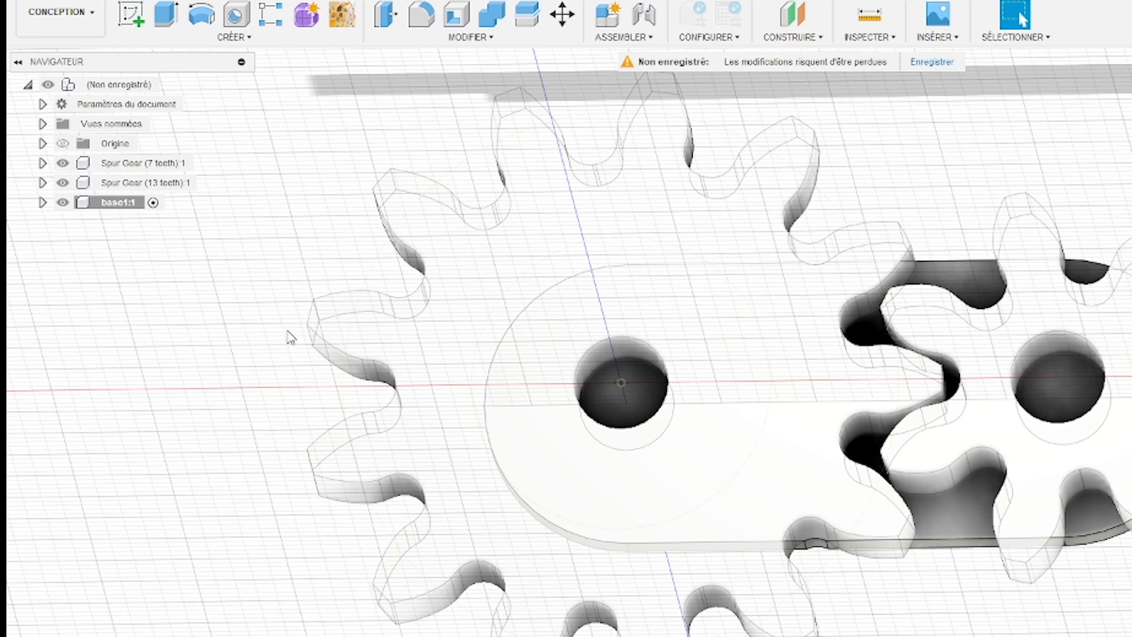
{"action": "left_click", "coordinate": [43, 203]}
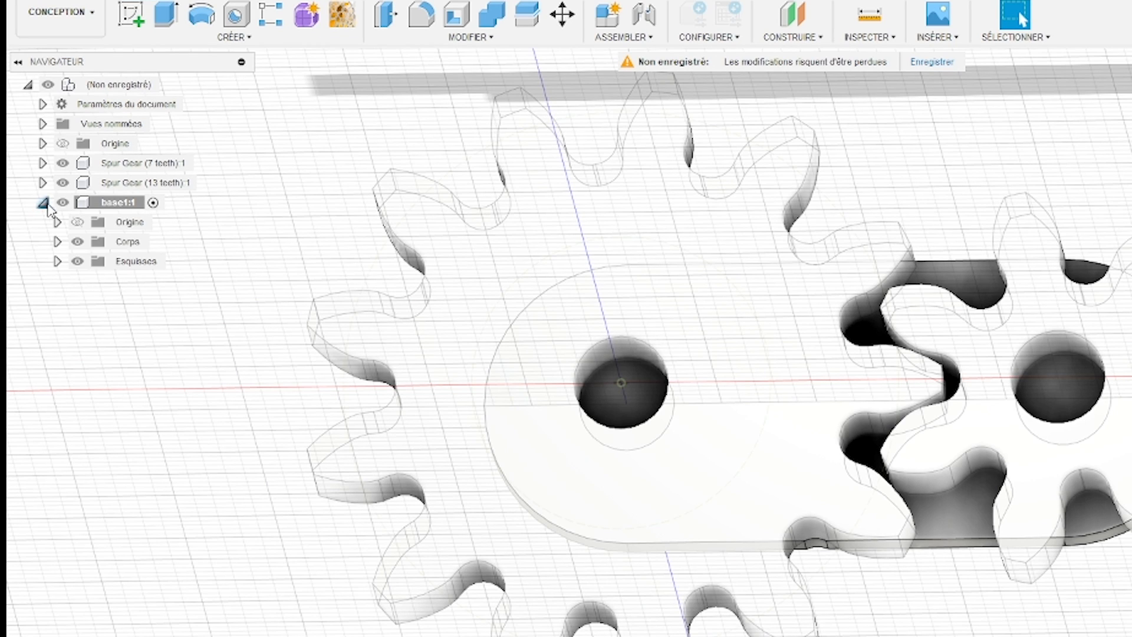
{"action": "left_click", "coordinate": [57, 261]}
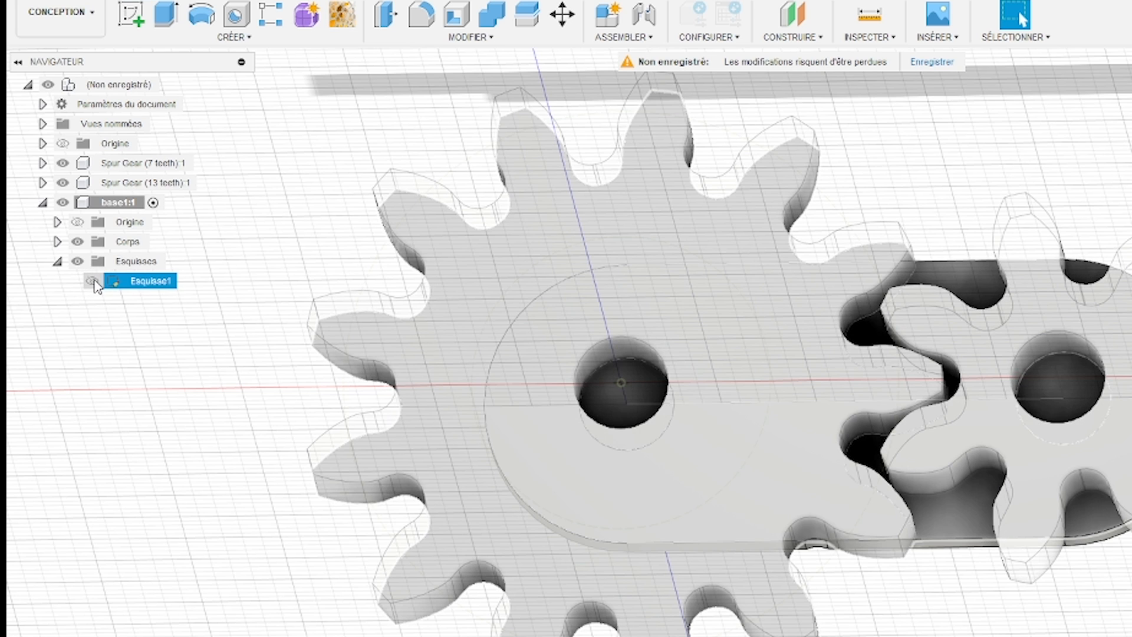
{"action": "left_click", "coordinate": [92, 281]}
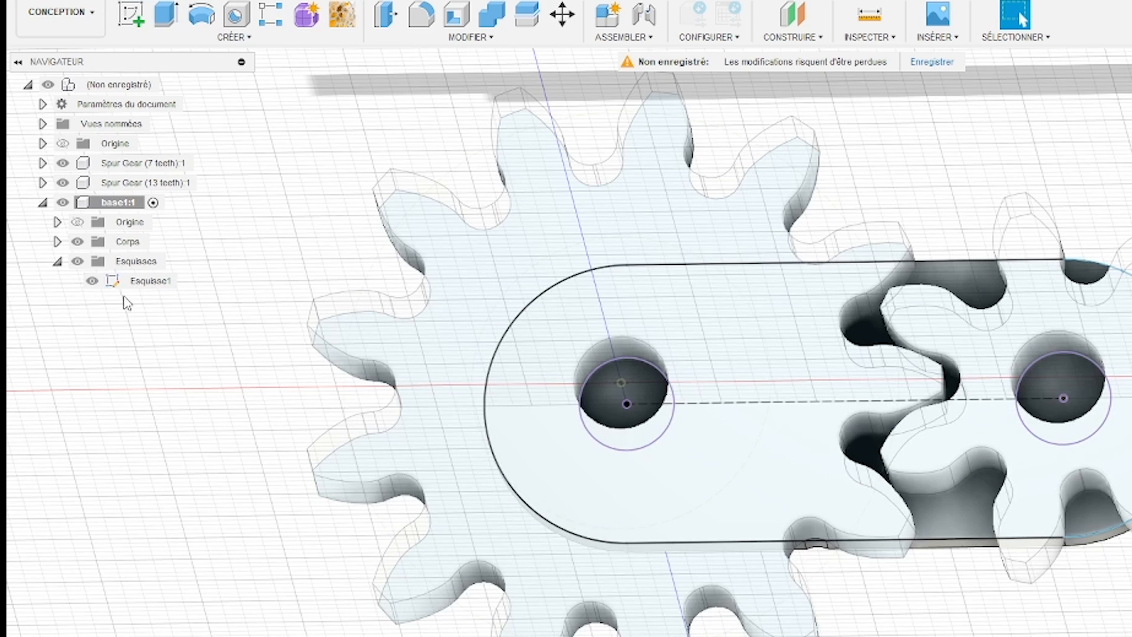
Extrude both projected hole circles by -9 mm to form two shafts passing through the gears
{"action": "left_click", "coordinate": [780, 328]}
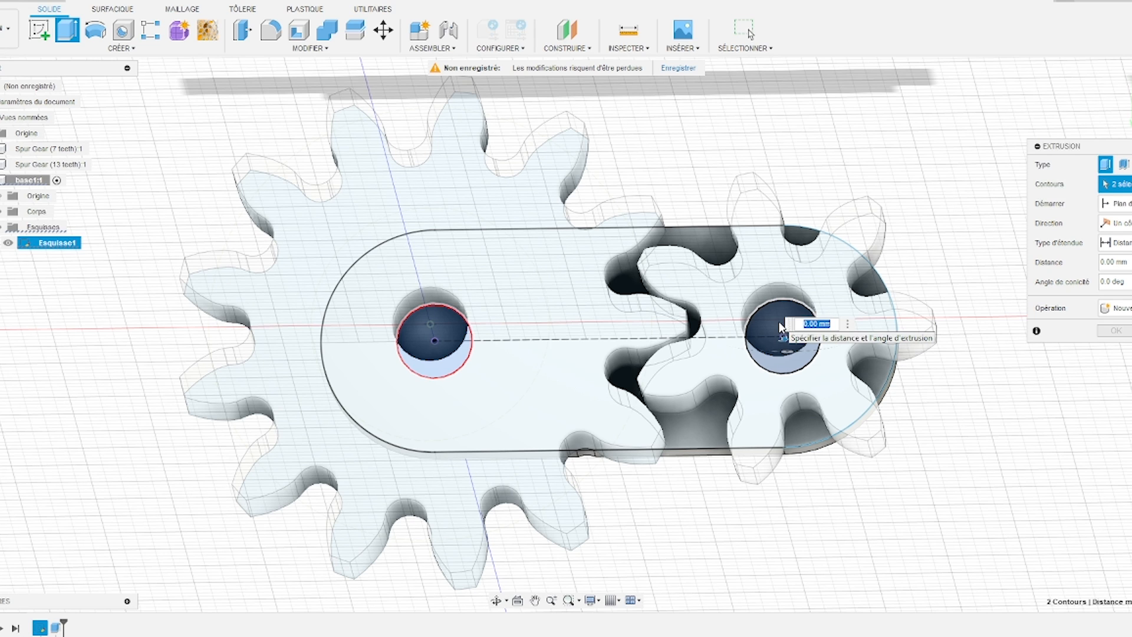
{"action": "type", "text": "9"}
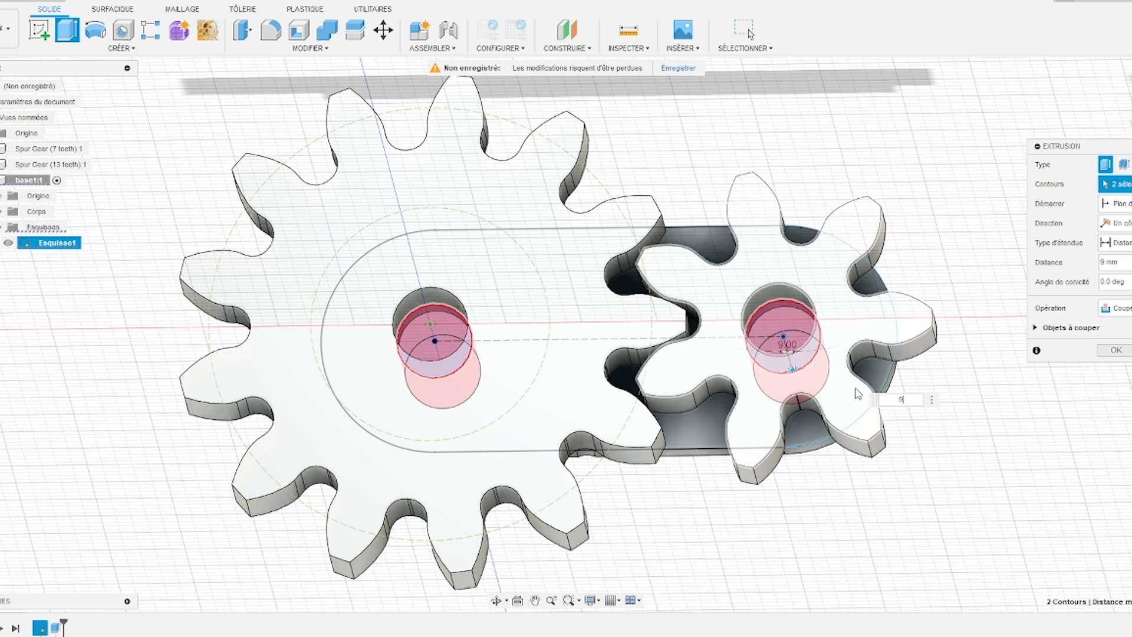
{"action": "left_click", "coordinate": [896, 398]}
{"action": "type", "text": "-"}
{"action": "key", "text": "Return"}
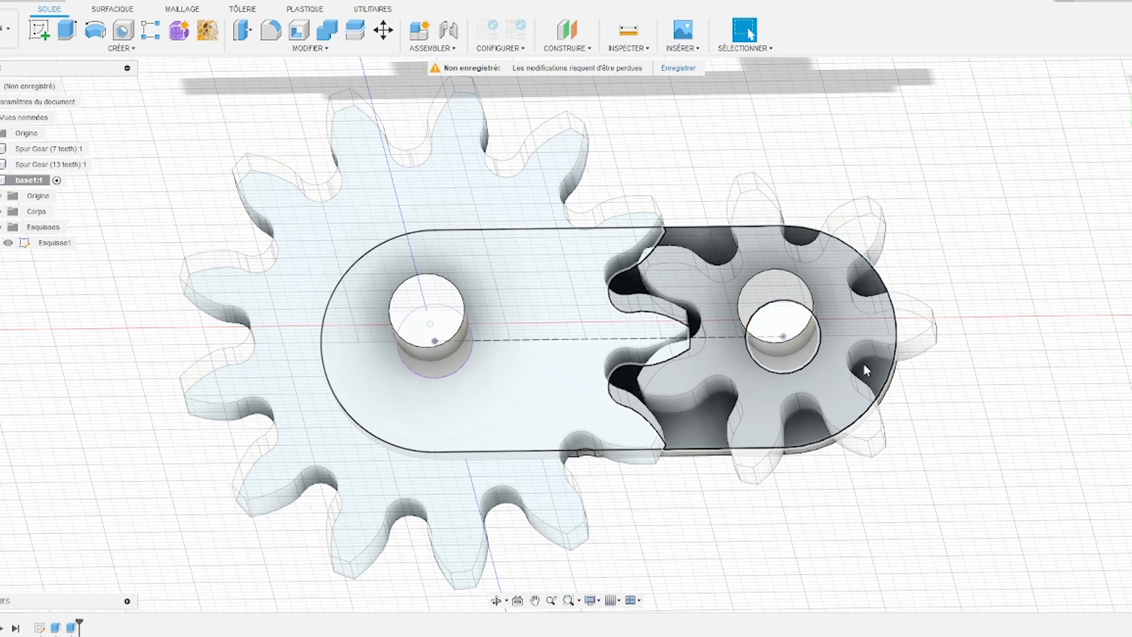
Offset the cylindrical faces of both shafts by -0.2 mm and check the clearance in the gear hole
{"action": "middle_click_drag", "start_coordinate": [497, 445], "coordinate": [477, 404], "text": "shift"}
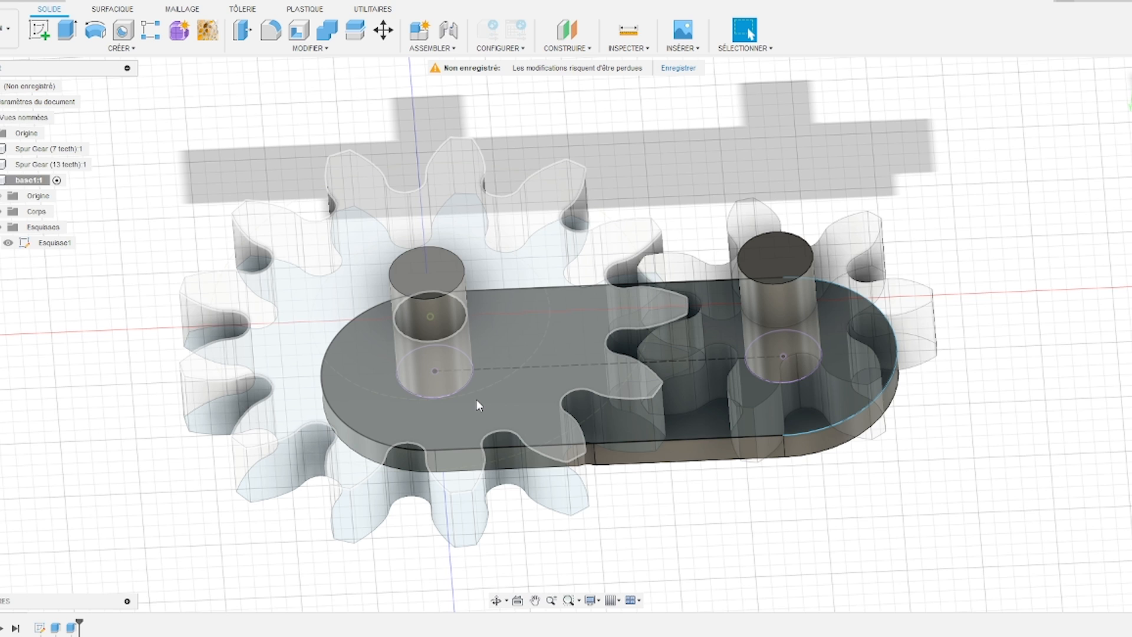
{"action": "left_click", "coordinate": [242, 29]}
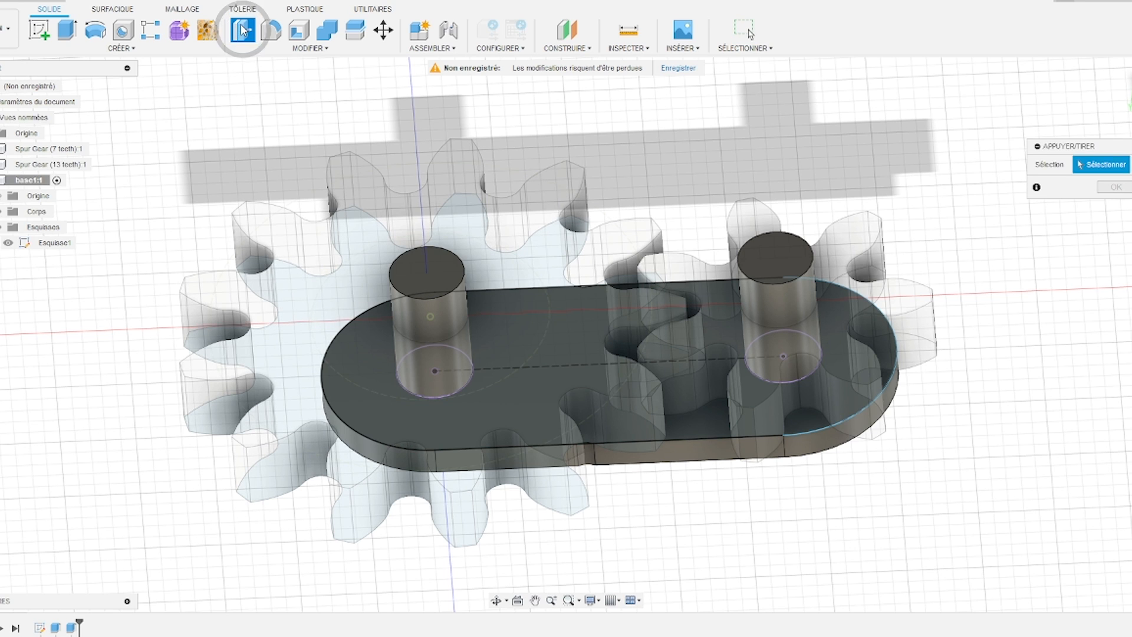
{"action": "left_click", "coordinate": [418, 321]}
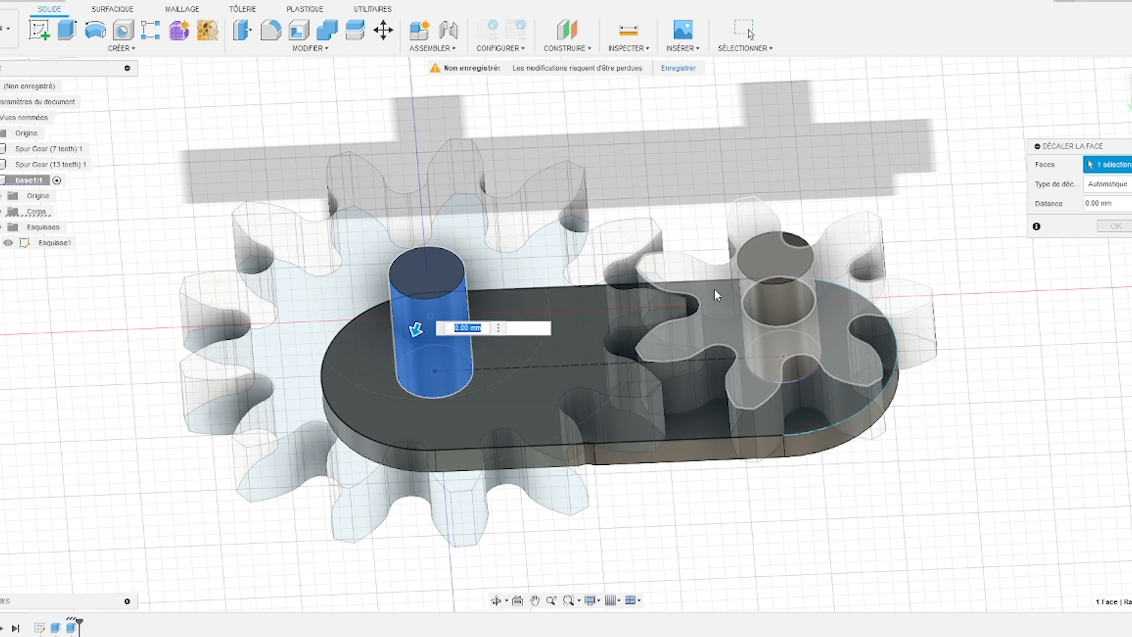
{"action": "left_click", "coordinate": [771, 305]}
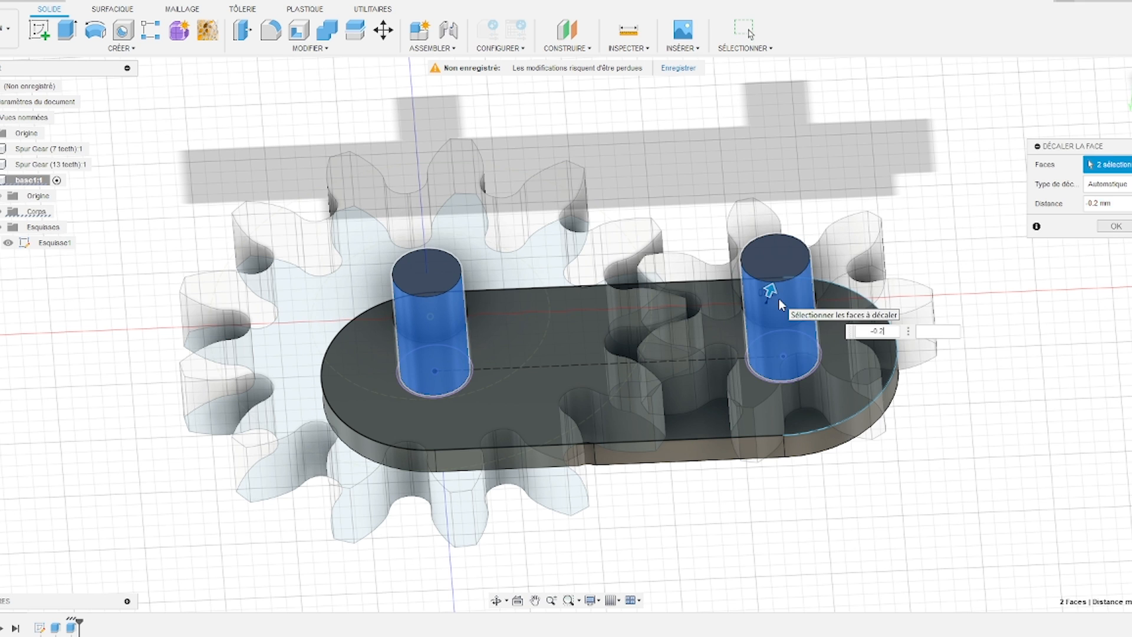
{"action": "key", "text": "Escape"}
{"action": "scroll", "coordinate": [394, 320], "scroll_direction": "up", "scroll_amount": 4}
{"action": "scroll", "coordinate": [393, 320], "scroll_direction": "up", "scroll_amount": 5}
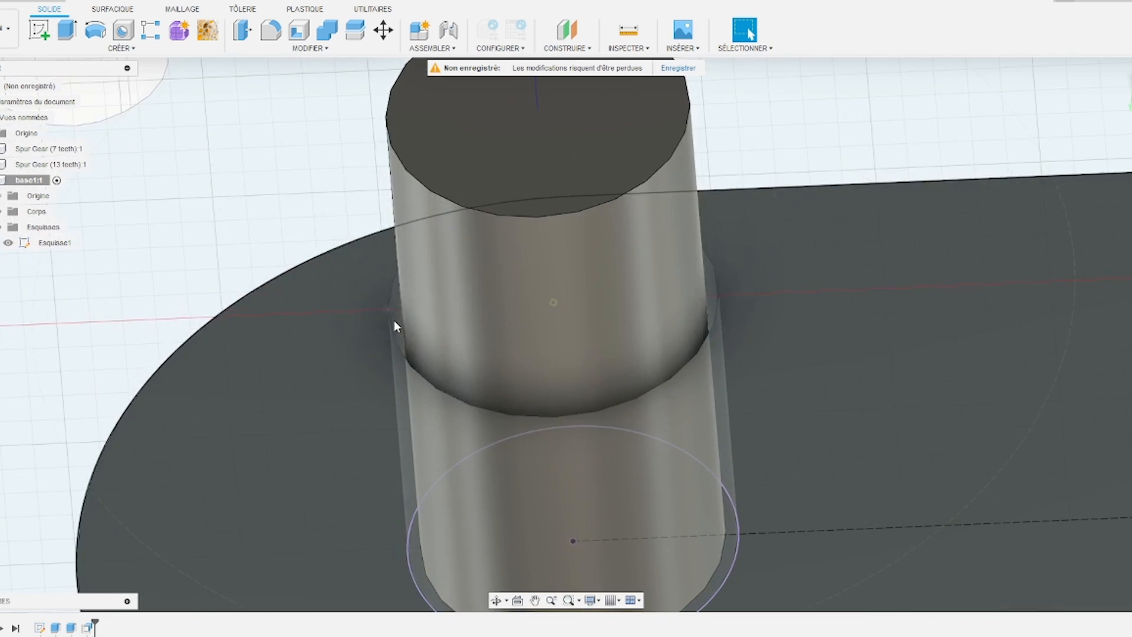
{"action": "scroll", "coordinate": [471, 336], "scroll_direction": "down", "scroll_amount": 8}
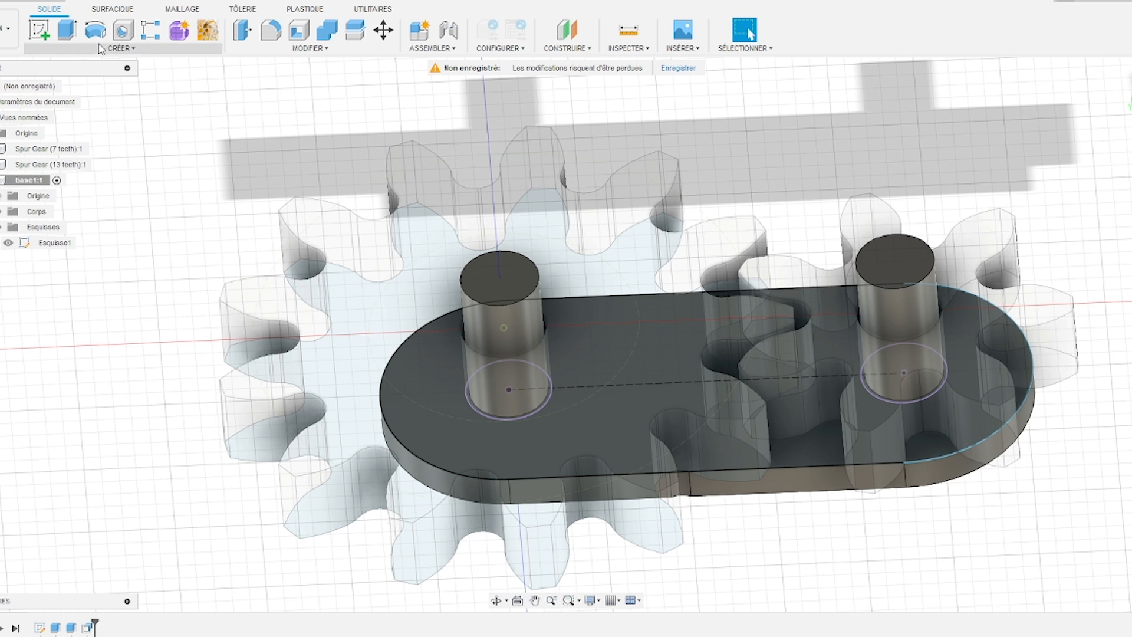
Add a modelled ISO metric M4.5x0.5 thread, class 6g and 2 mm long, to the end of the 13-tooth gear's shaft
{"action": "left_click", "coordinate": [120, 47]}
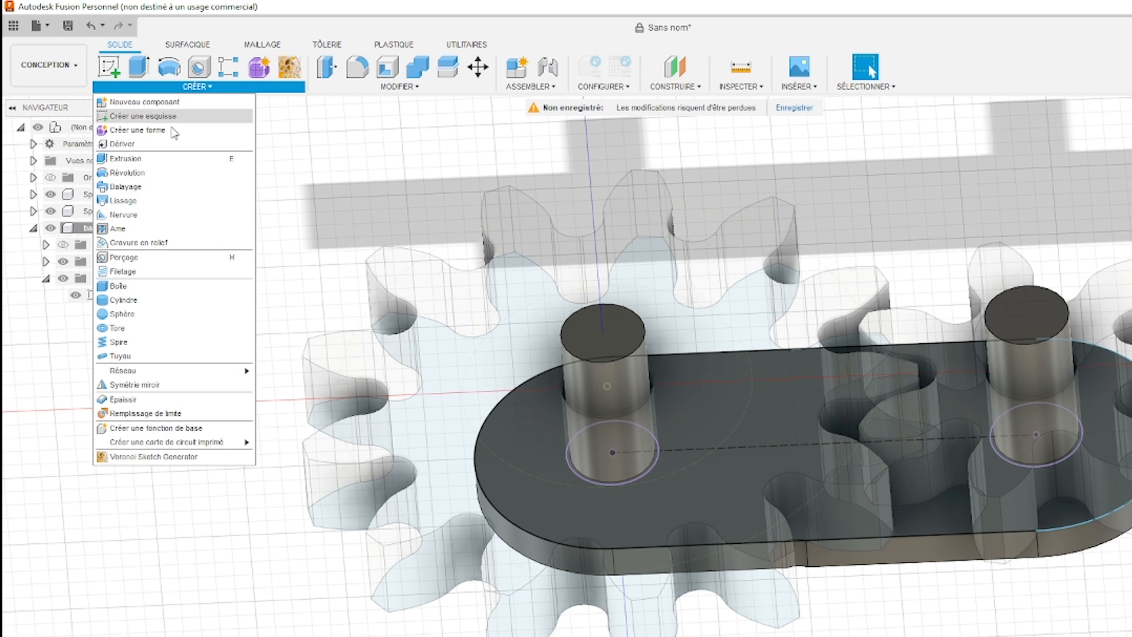
{"action": "left_click", "coordinate": [155, 271]}
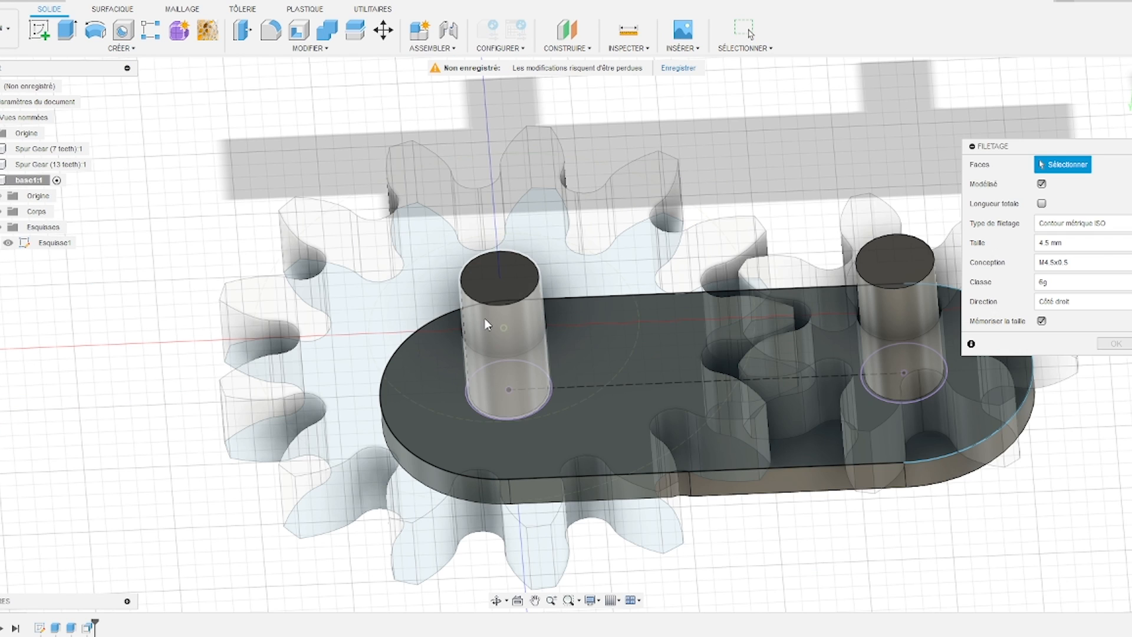
{"action": "left_click", "coordinate": [494, 321]}
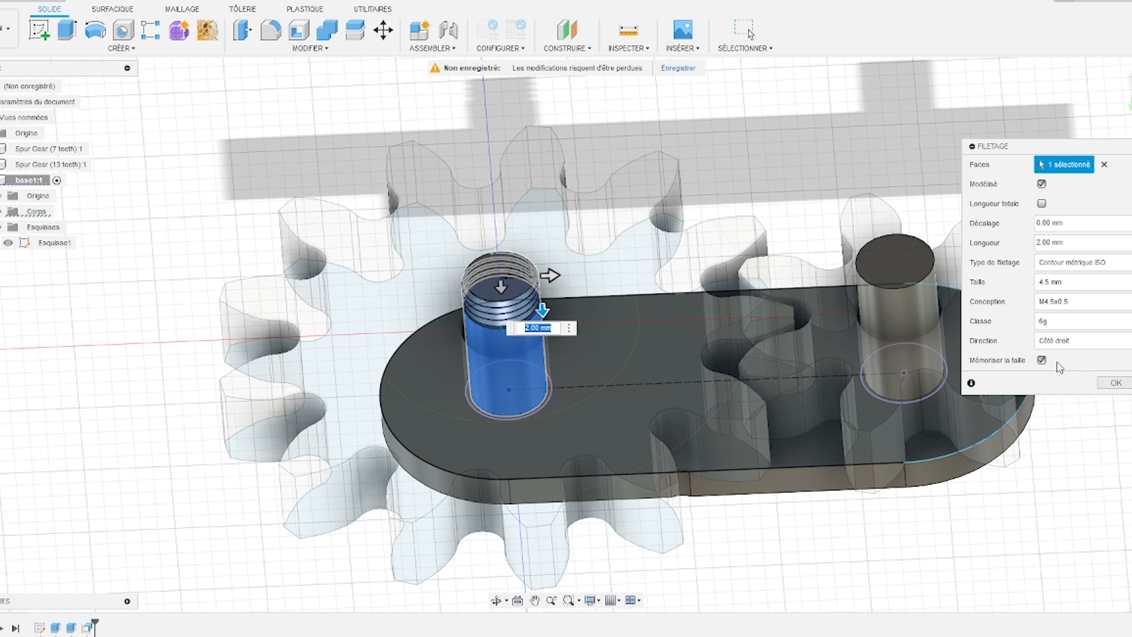
{"action": "left_click", "coordinate": [1114, 384]}
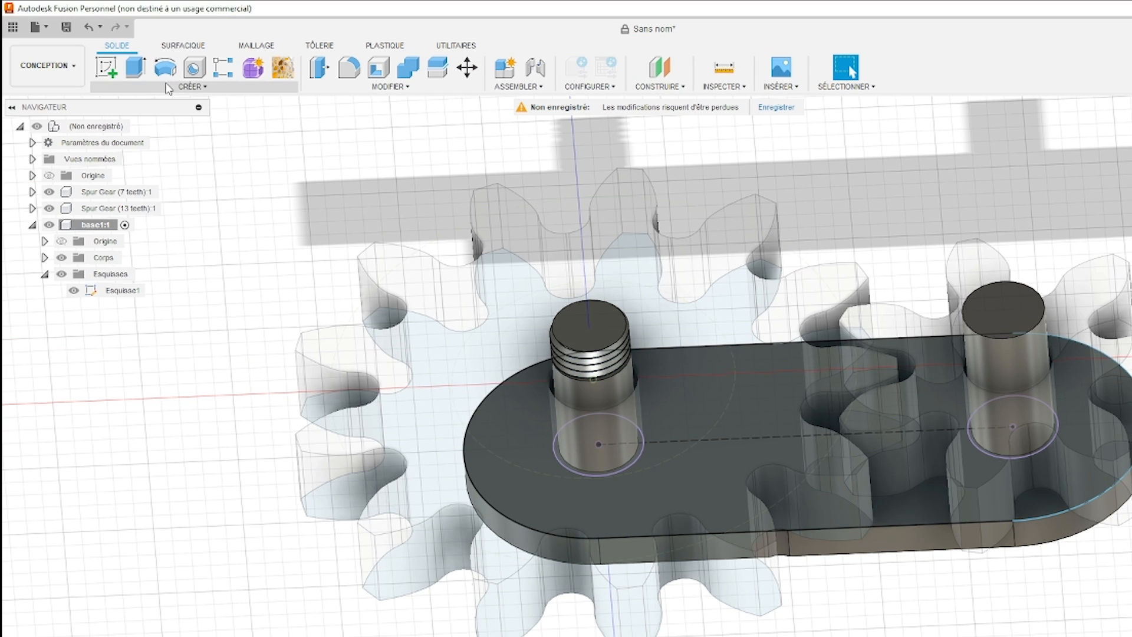
Add a modelled ISO metric M4.5x0.5 thread, class 6g and 2 mm long, to the end of the 7-tooth gear's shaft
{"action": "left_click", "coordinate": [169, 87]}
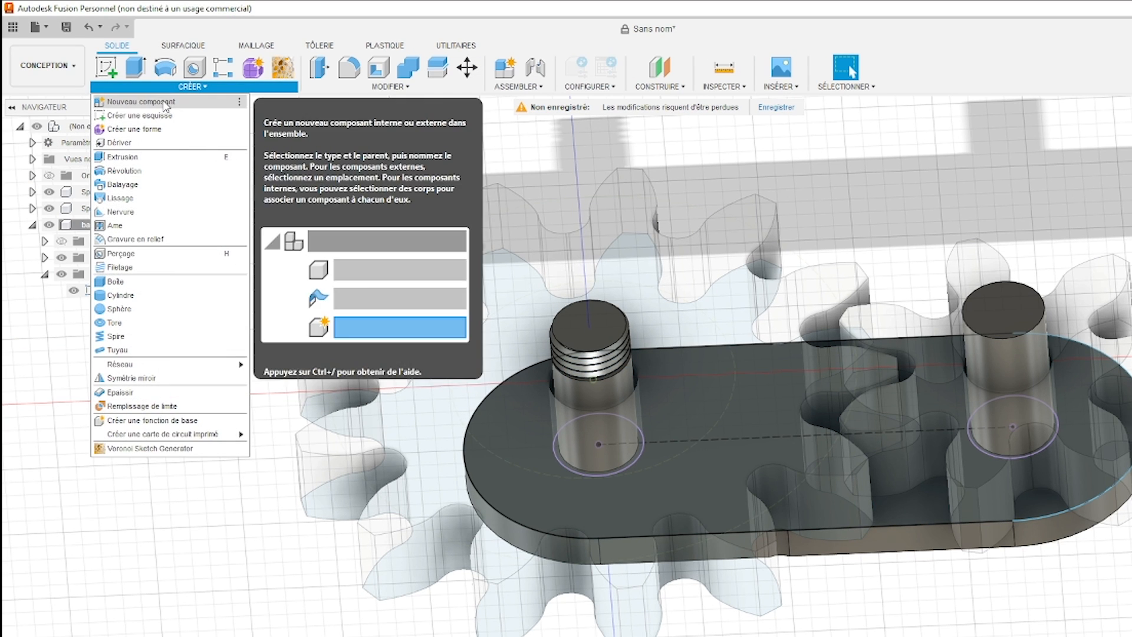
{"action": "left_click", "coordinate": [154, 270]}
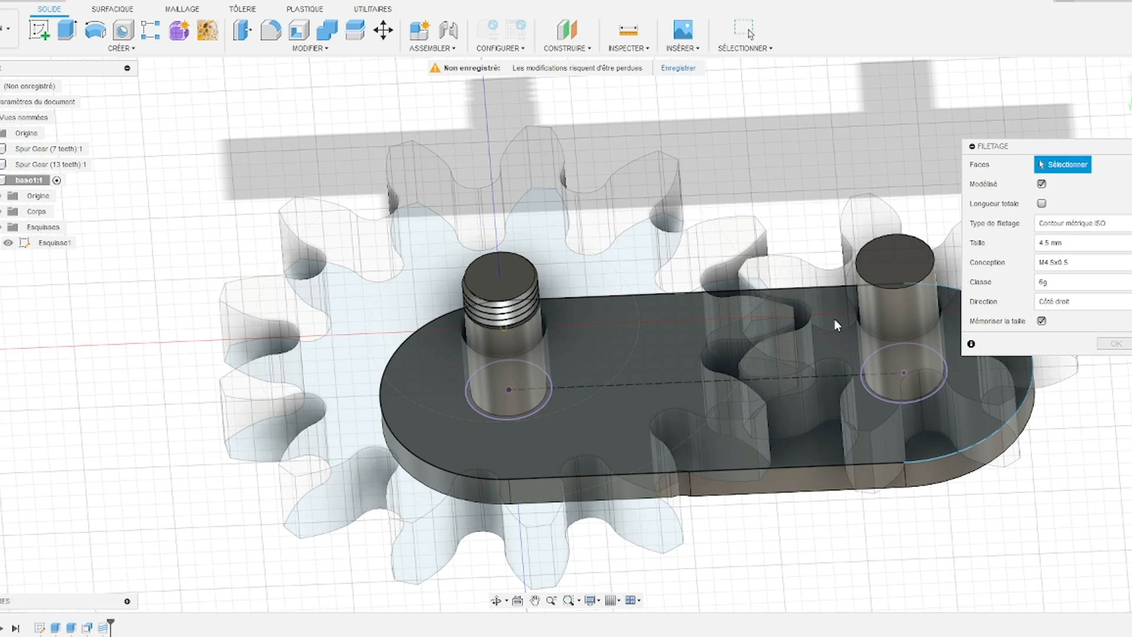
{"action": "left_click", "coordinate": [875, 313]}
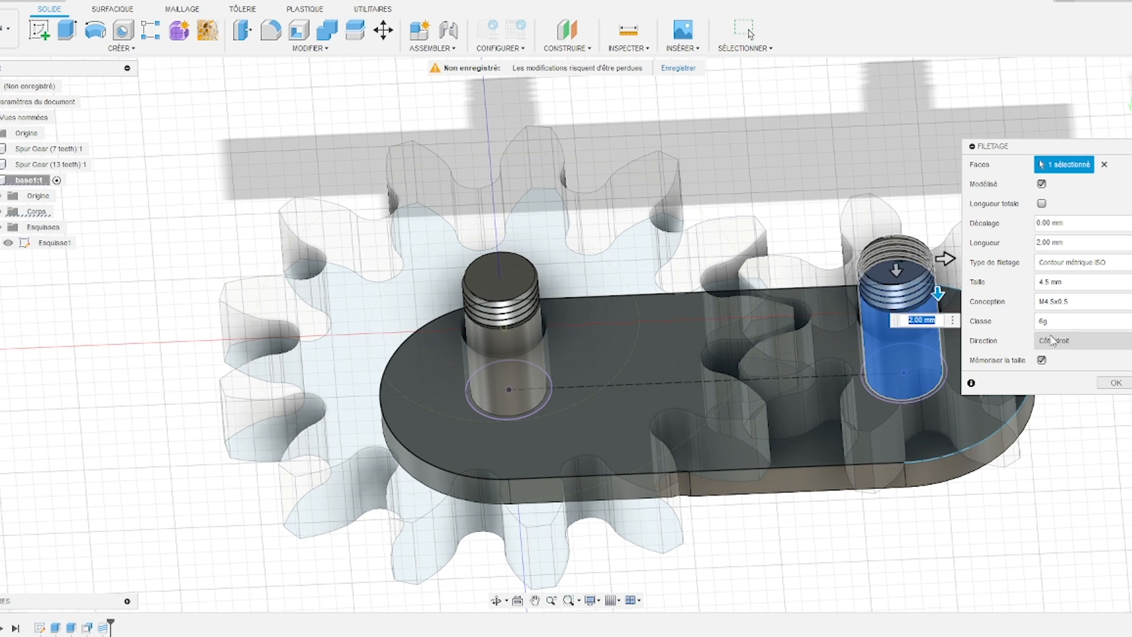
{"action": "left_click", "coordinate": [1115, 383]}
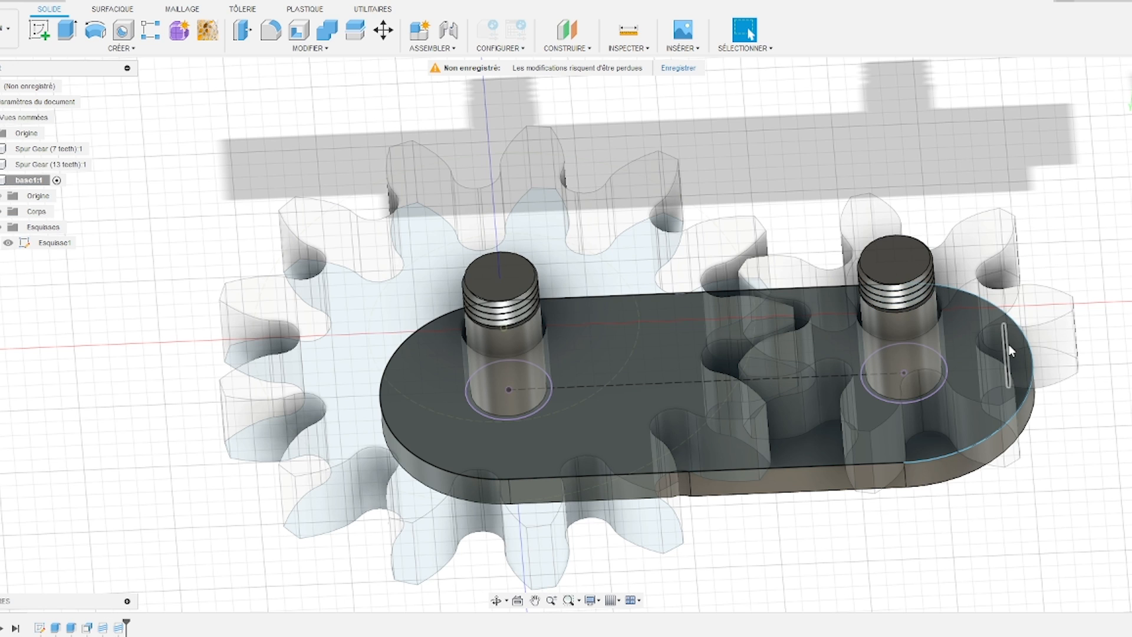
Create and activate a new internal standard component named base2 inside base1
{"action": "middle_click_drag", "start_coordinate": [949, 384], "coordinate": [837, 421], "text": "shift"}
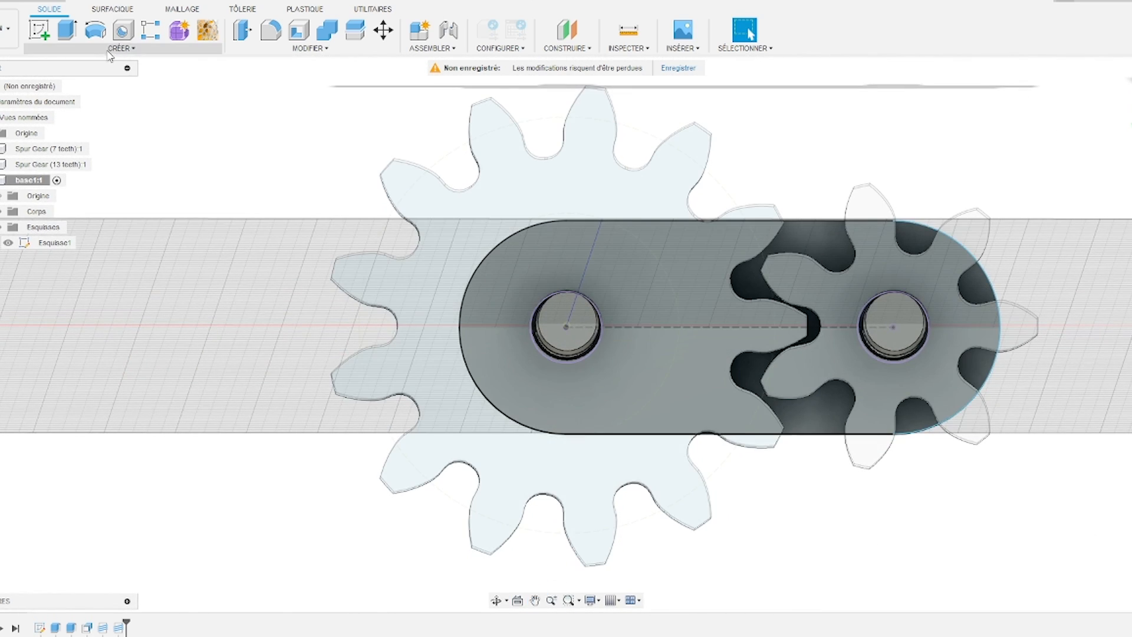
{"action": "left_click", "coordinate": [120, 48]}
{"action": "left_click", "coordinate": [72, 63]}
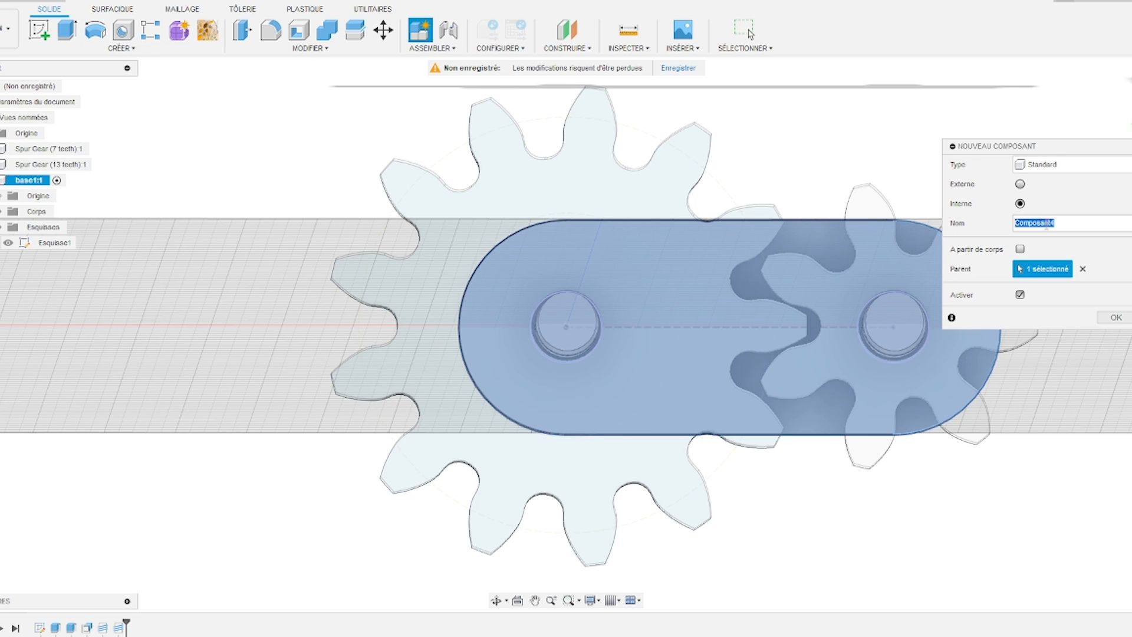
{"action": "type", "text": "base2"}
{"action": "key", "text": "Return"}
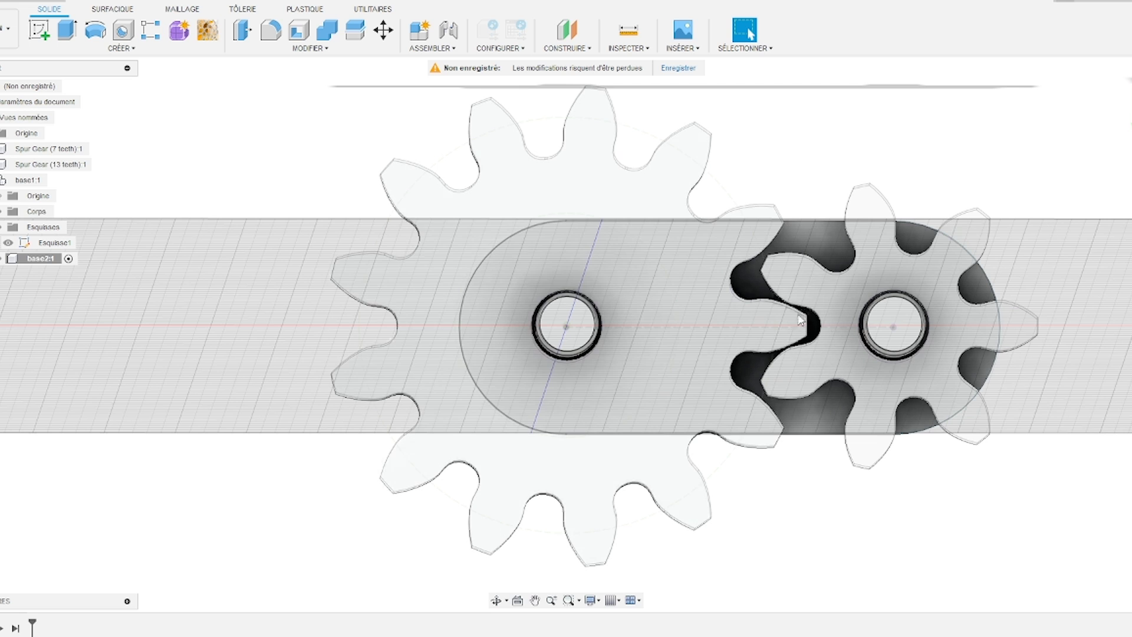
Sketch on the 13-tooth gear's top face in base2, projecting base1's plate face with its rounded outline and shaft holes, and finish the sketch
{"action": "left_click", "coordinate": [39, 30]}
{"action": "left_click", "coordinate": [651, 294]}
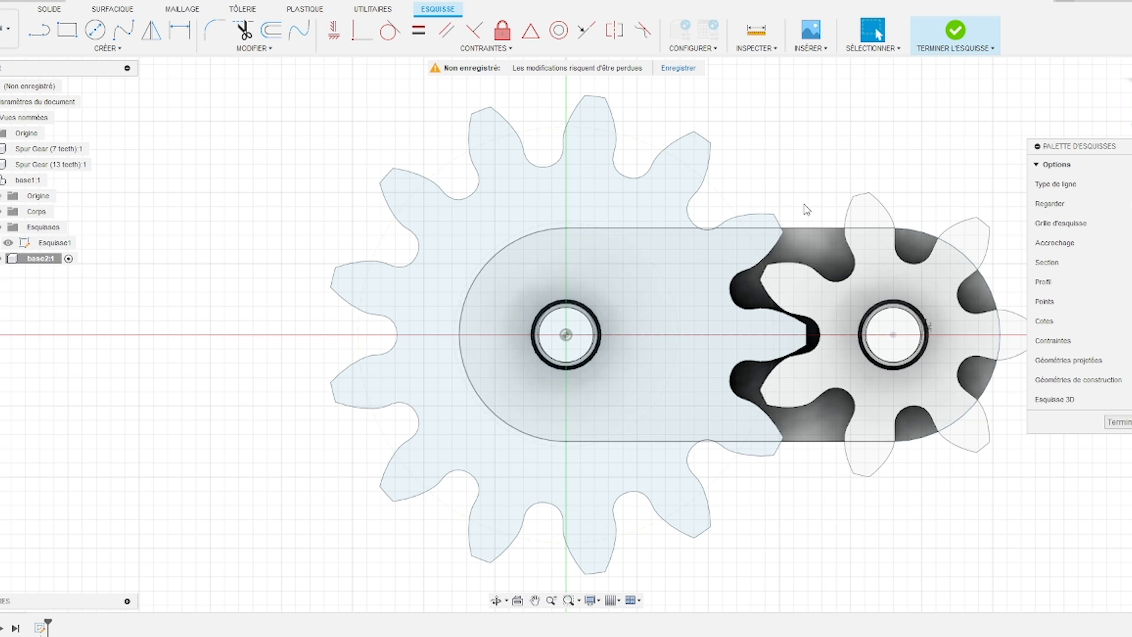
{"action": "left_click", "coordinate": [131, 49]}
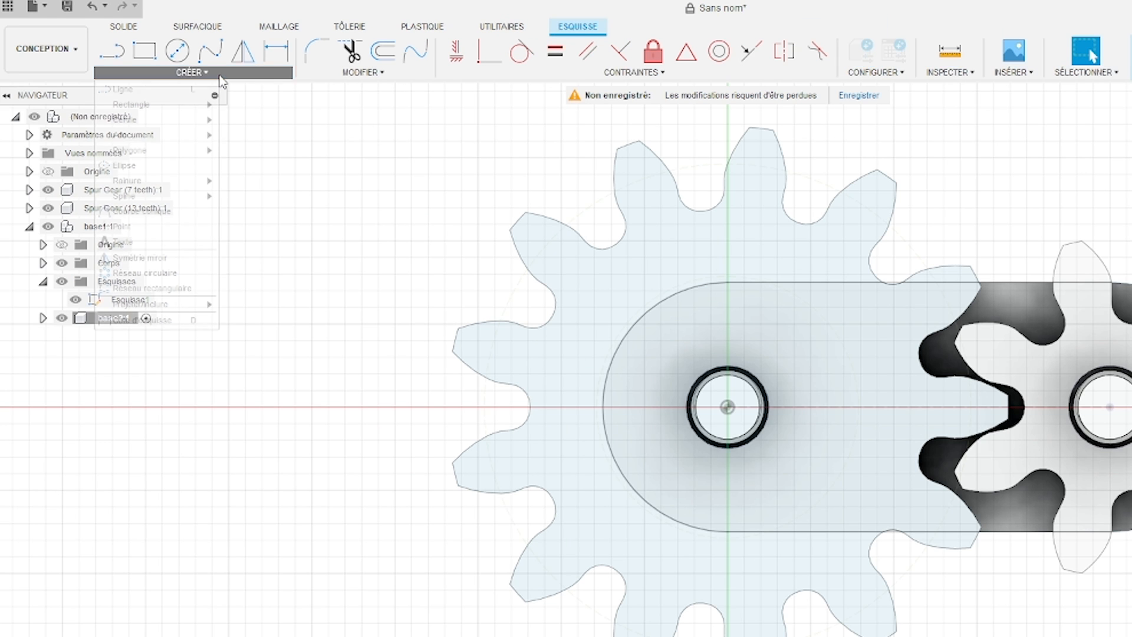
{"action": "mouse_move", "coordinate": [159, 304]}
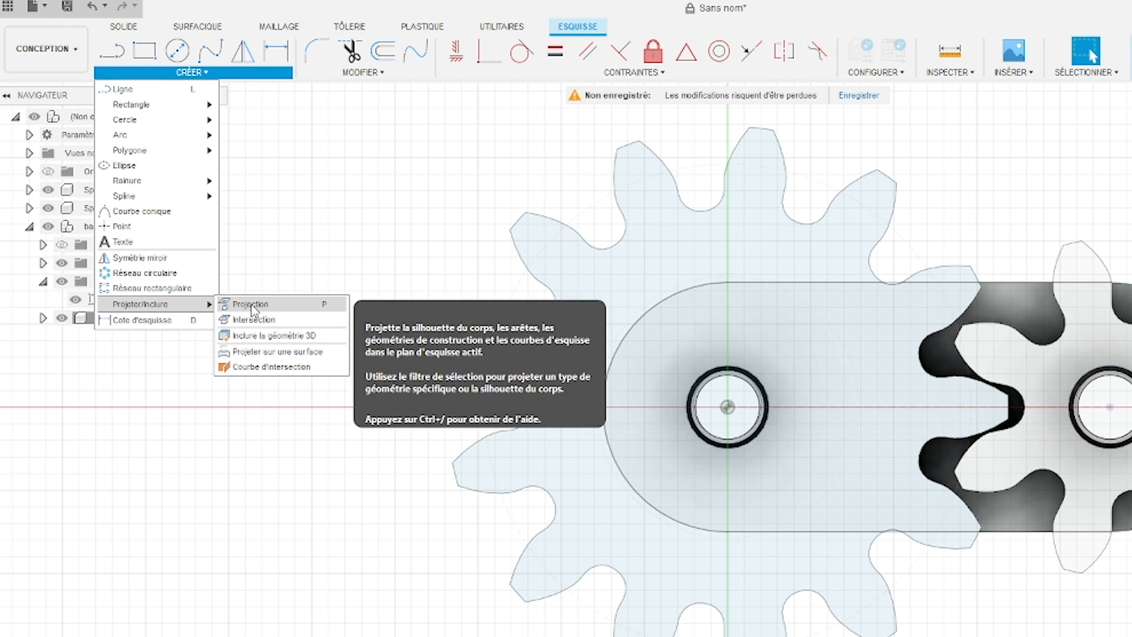
{"action": "left_click", "coordinate": [253, 306]}
{"action": "left_click", "coordinate": [825, 252]}
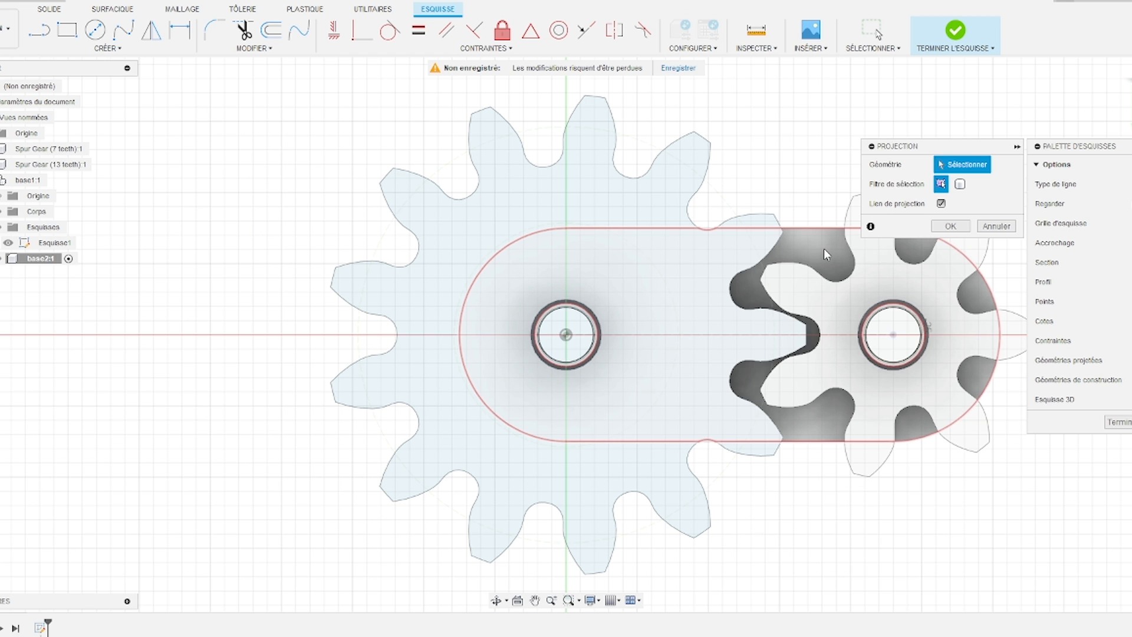
{"action": "left_click", "coordinate": [822, 249]}
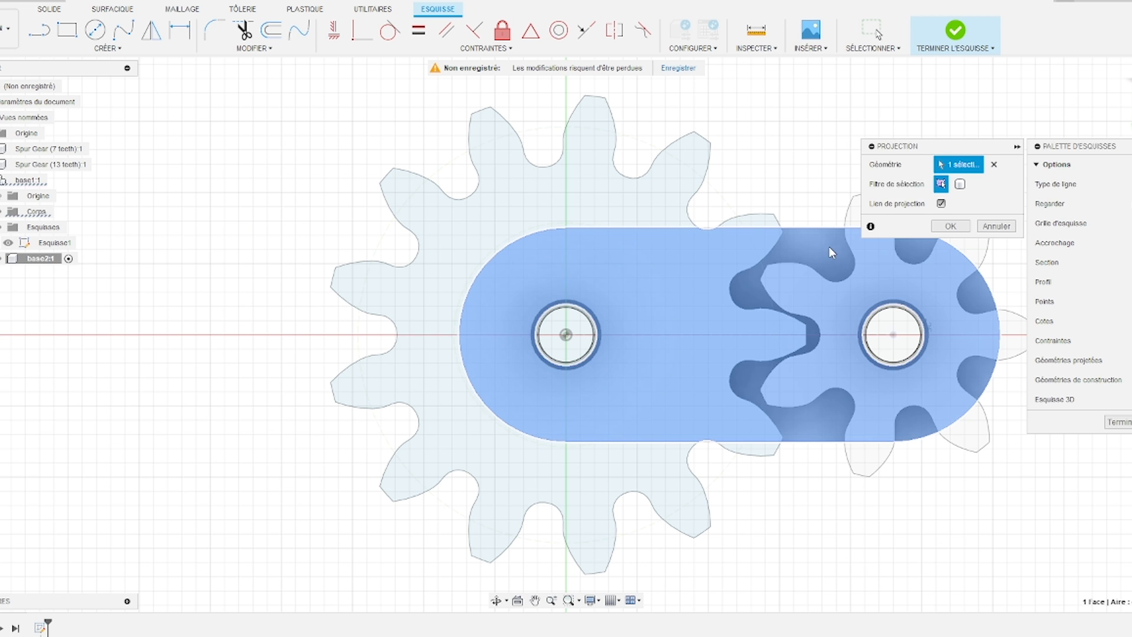
{"action": "left_click", "coordinate": [950, 226]}
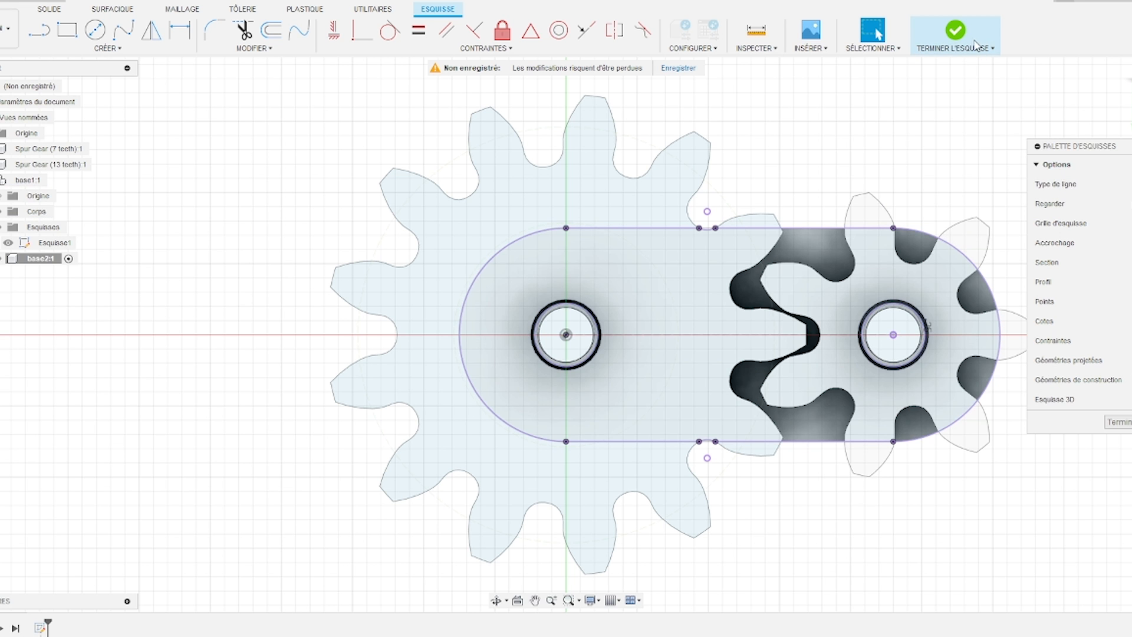
{"action": "left_click", "coordinate": [955, 34]}
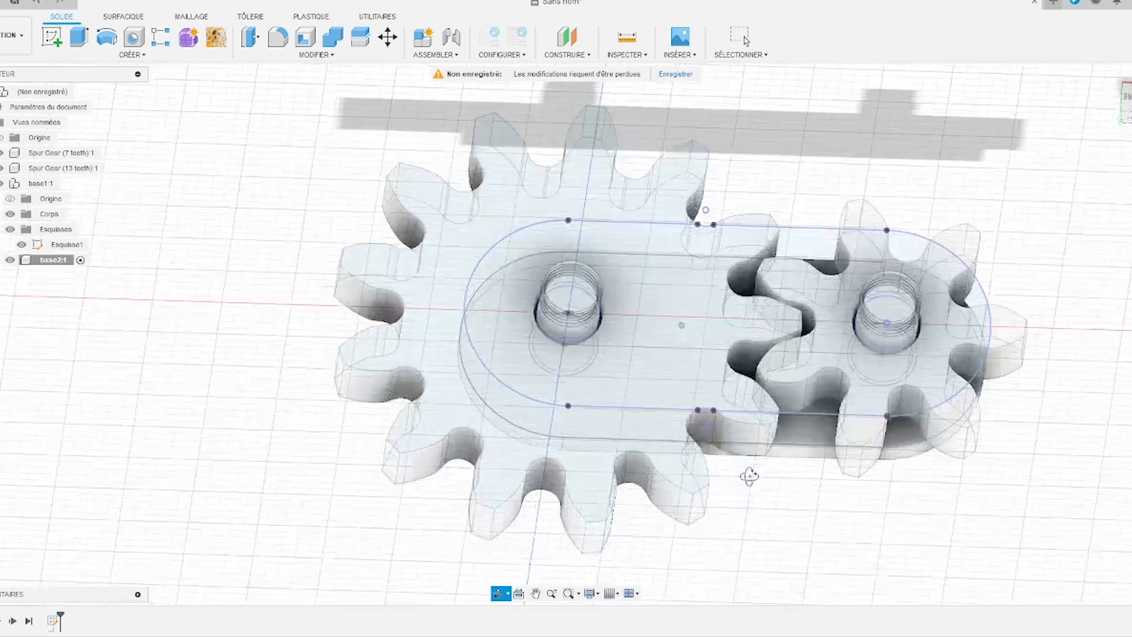
Extrude both projected plate profiles by 2 mm as a new body, leaving the two shaft holes open
{"action": "mouse_move", "coordinate": [748, 469]}
{"action": "middle_mouse_down", "text": "shift"}
{"action": "mouse_move", "coordinate": [730, 458]}
{"action": "mouse_move", "coordinate": [742, 460]}
{"action": "middle_mouse_up", "text": "shift"}
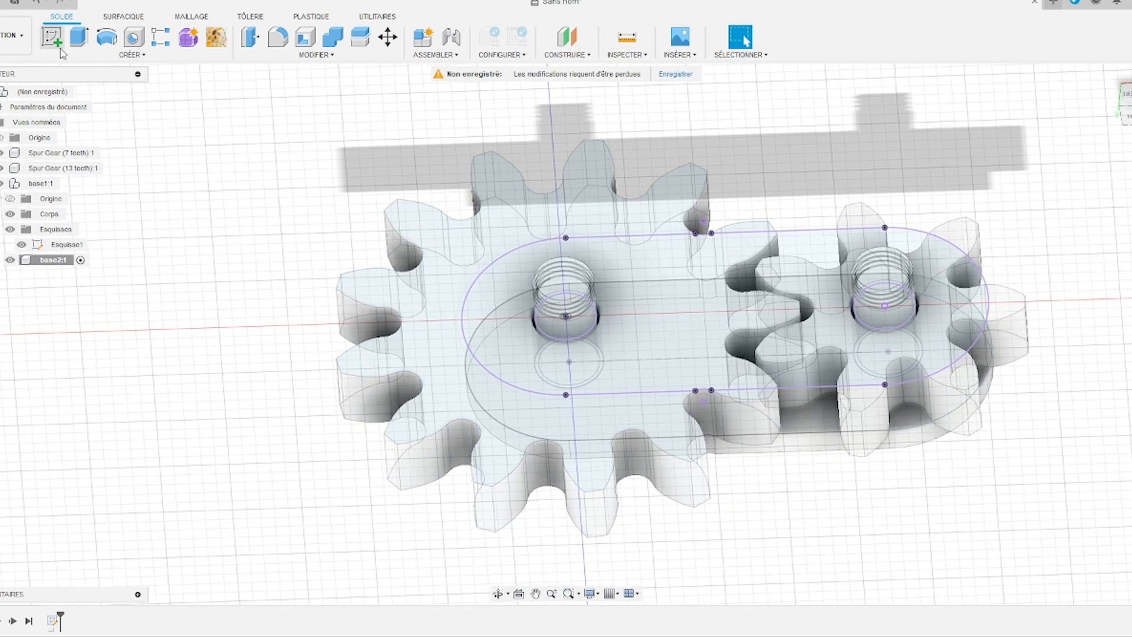
{"action": "left_click", "coordinate": [79, 37]}
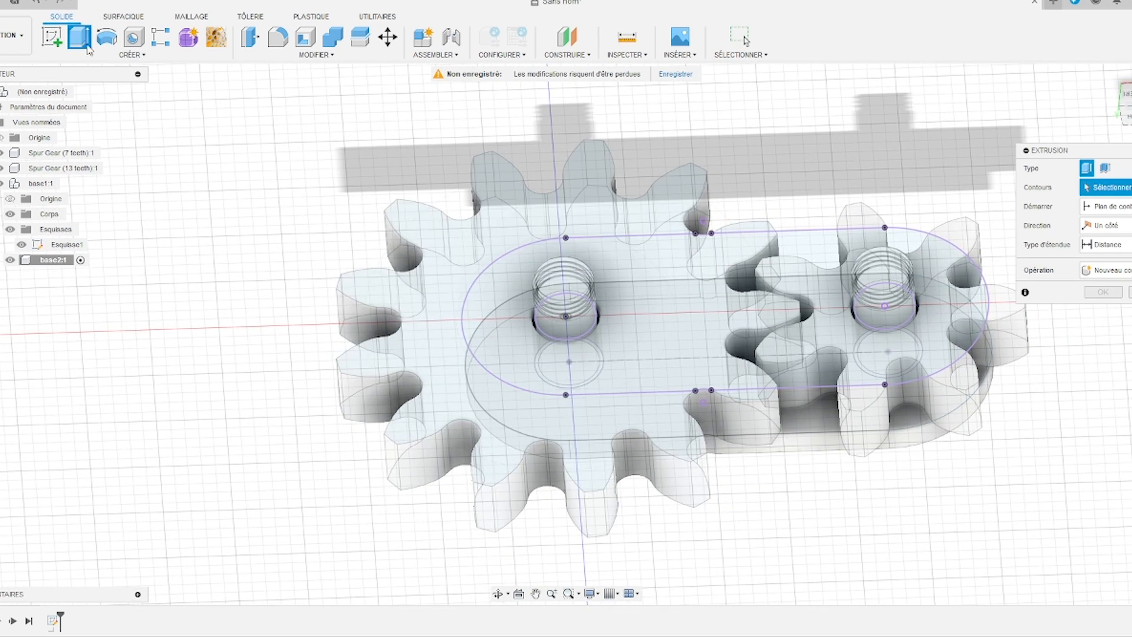
{"action": "left_click", "coordinate": [672, 341]}
{"action": "left_click", "coordinate": [805, 338]}
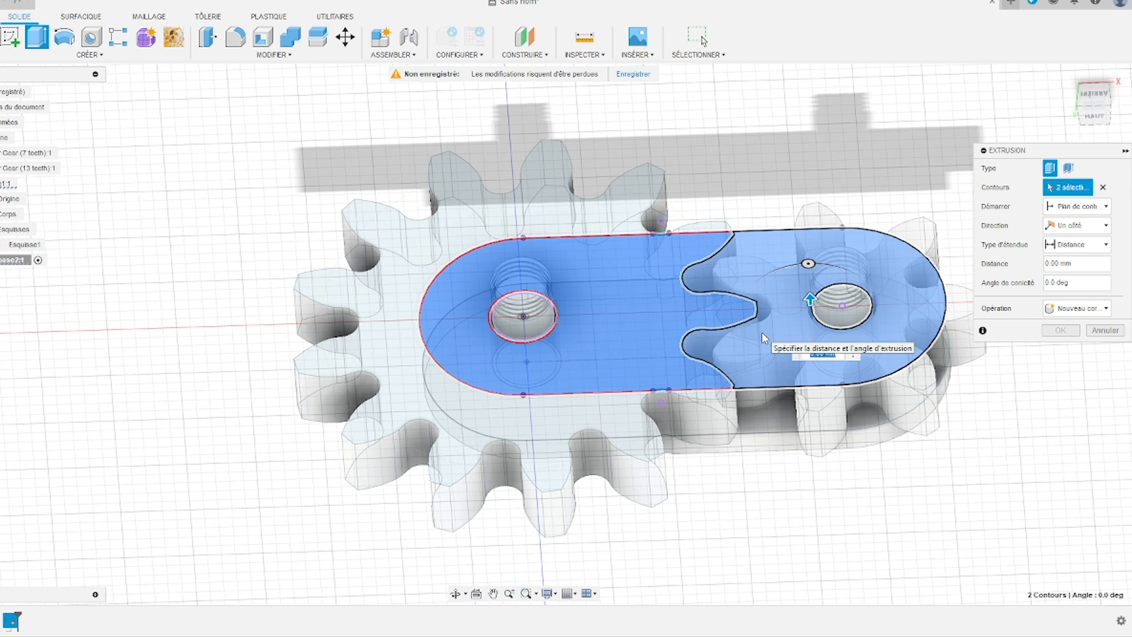
{"action": "type", "text": "2"}
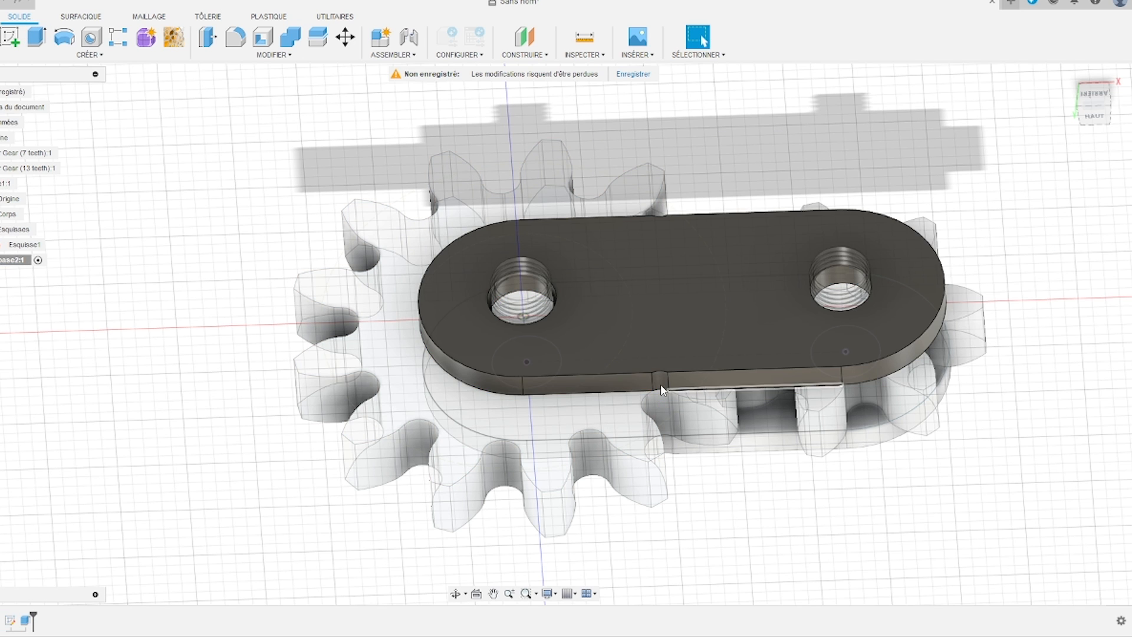
Hide the base2 component and activate the top-level assembly
{"action": "middle_click_drag", "start_coordinate": [615, 370], "coordinate": [702, 235], "text": "shift"}
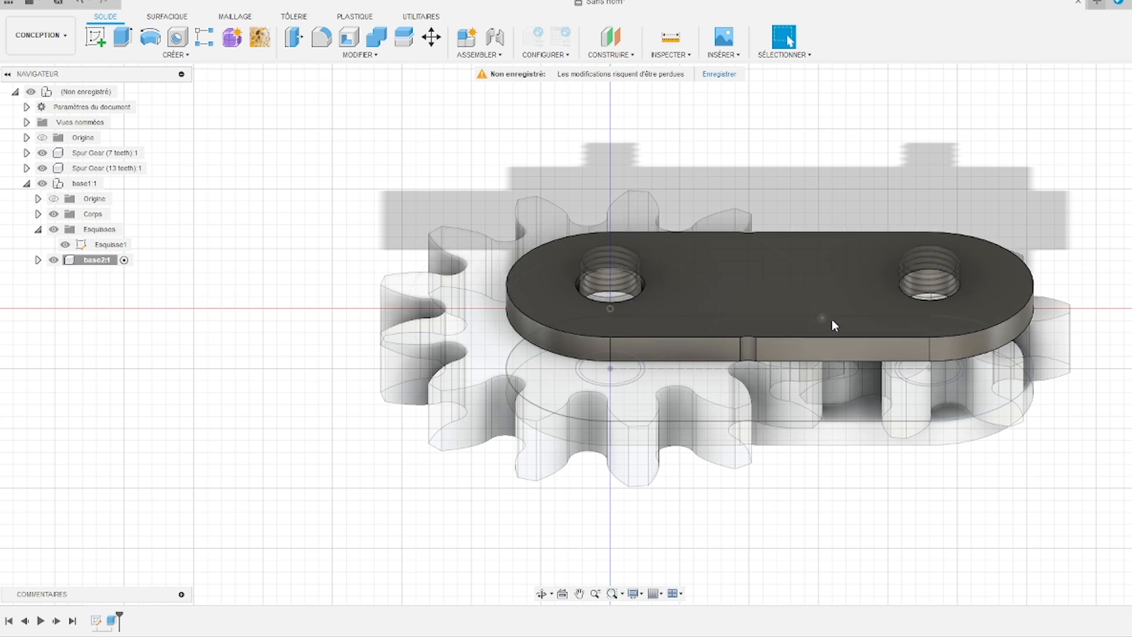
{"action": "left_click", "coordinate": [55, 264]}
{"action": "left_click", "coordinate": [53, 262]}
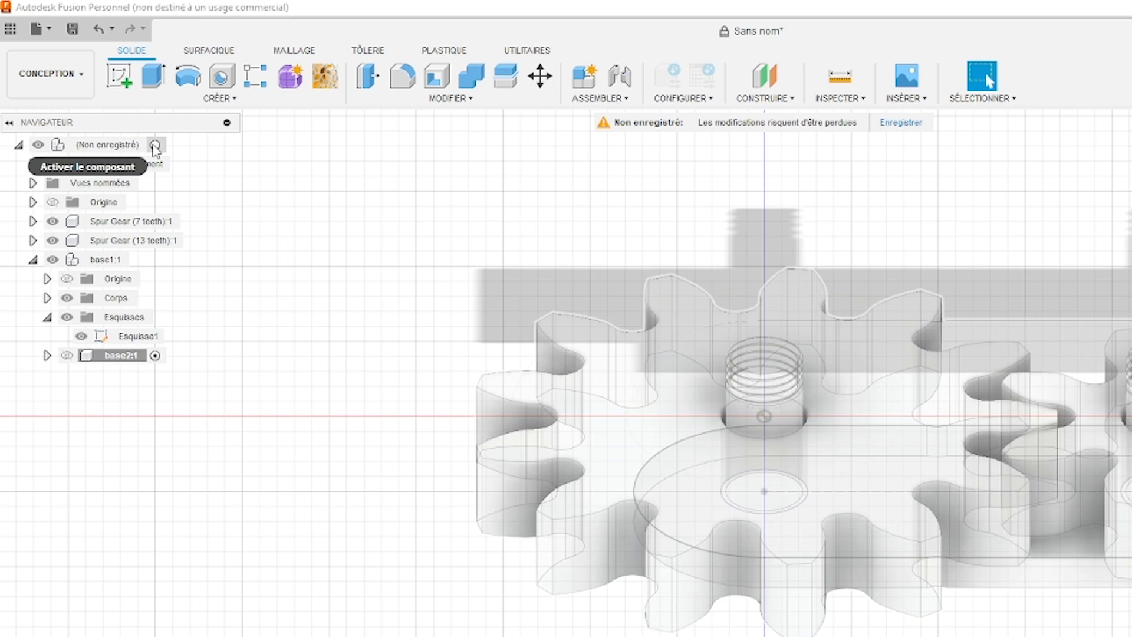
{"action": "left_click", "coordinate": [155, 145]}
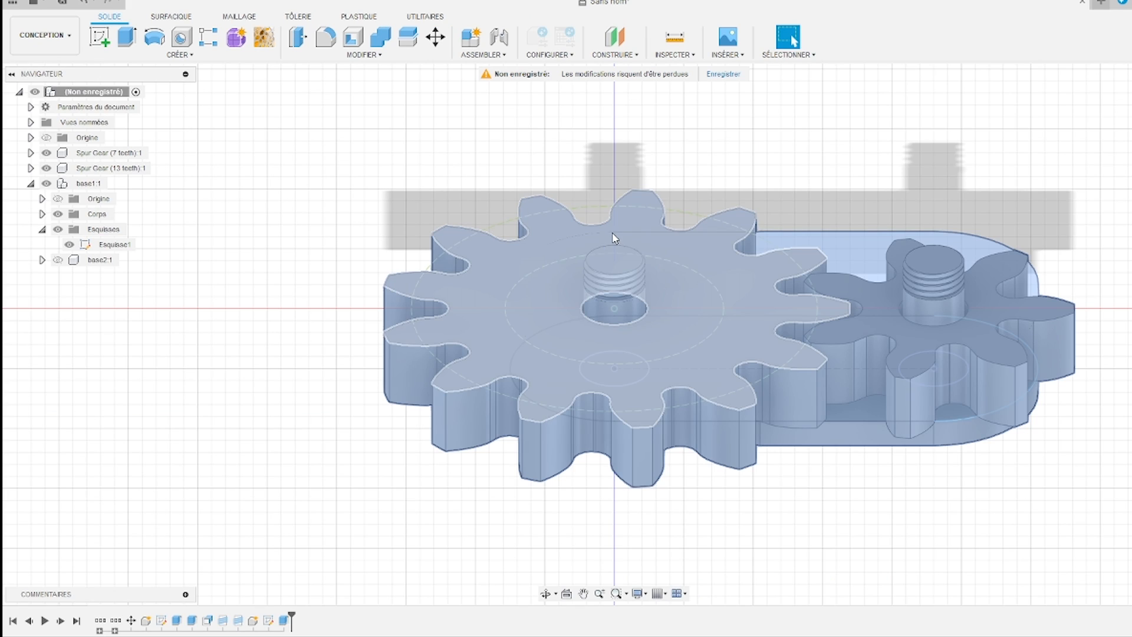
Start a joint that snaps the 13-tooth gear's hole centre to the end centre of base1's threaded shaft
{"action": "middle_click_drag", "start_coordinate": [693, 255], "coordinate": [696, 305], "text": "shift"}
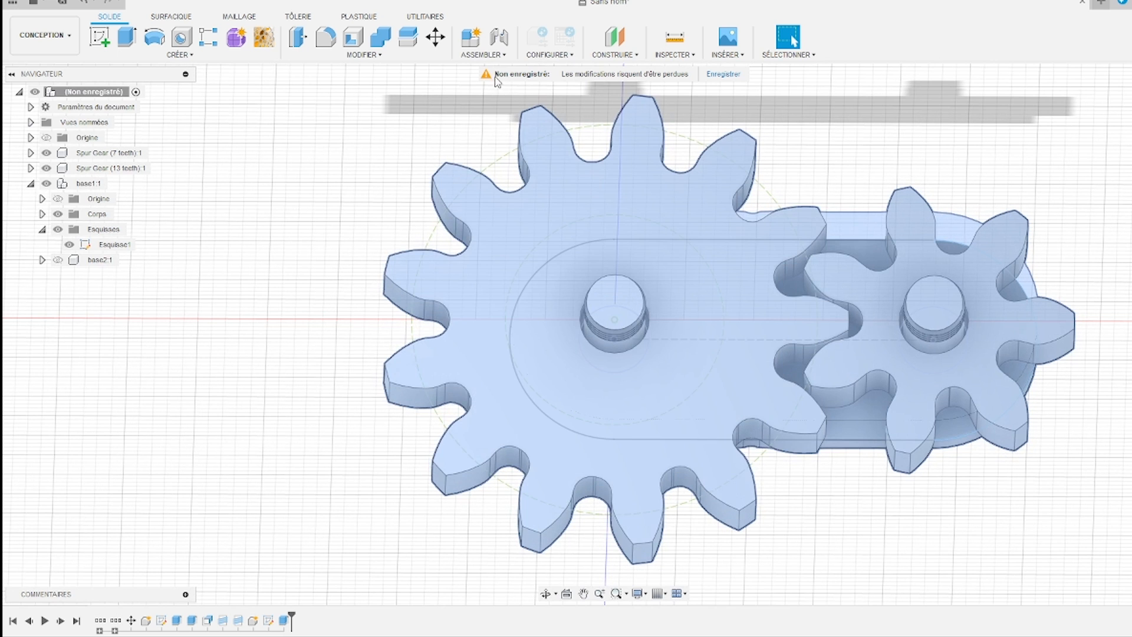
{"action": "left_click", "coordinate": [483, 54]}
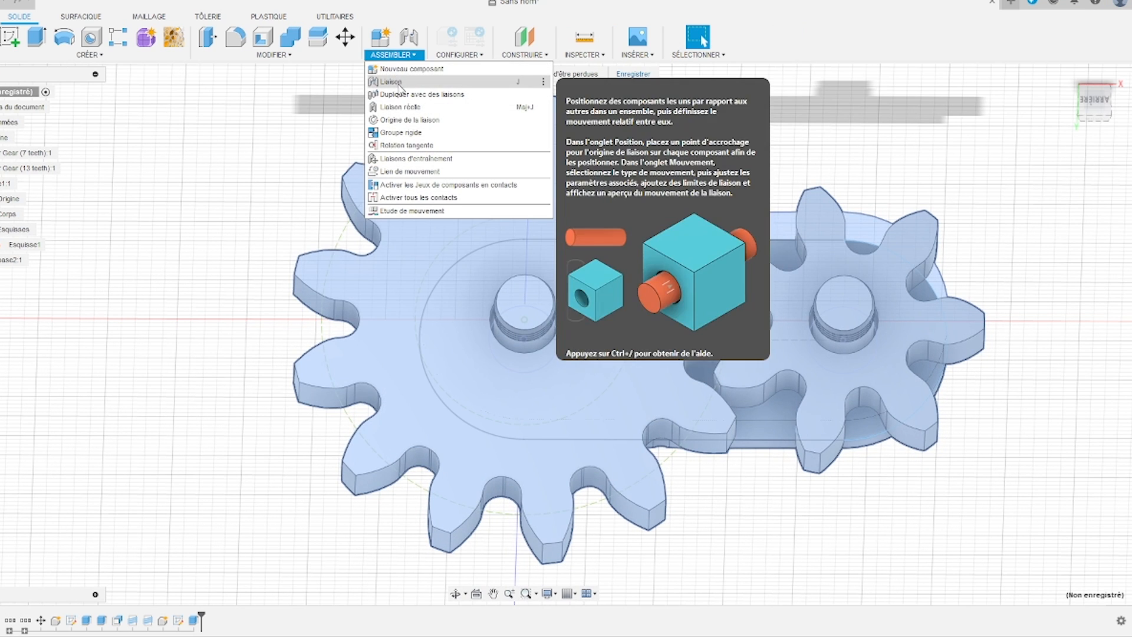
{"action": "left_click", "coordinate": [391, 81]}
{"action": "left_click", "coordinate": [491, 337]}
{"action": "scroll", "coordinate": [501, 342], "scroll_direction": "up", "scroll_amount": 5}
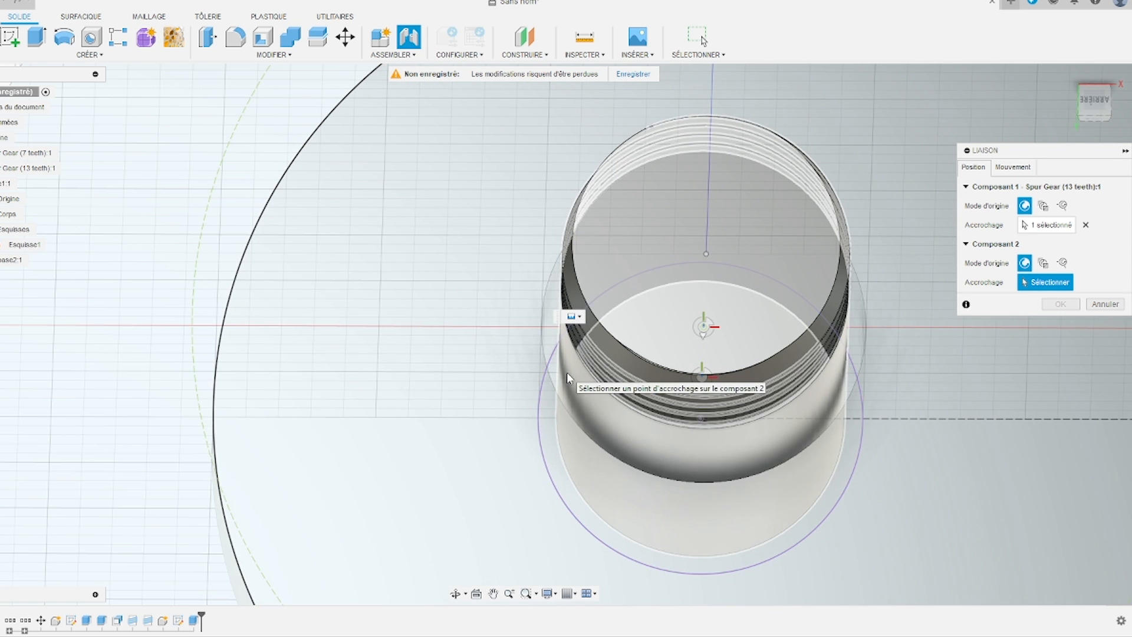
{"action": "left_click", "coordinate": [567, 374]}
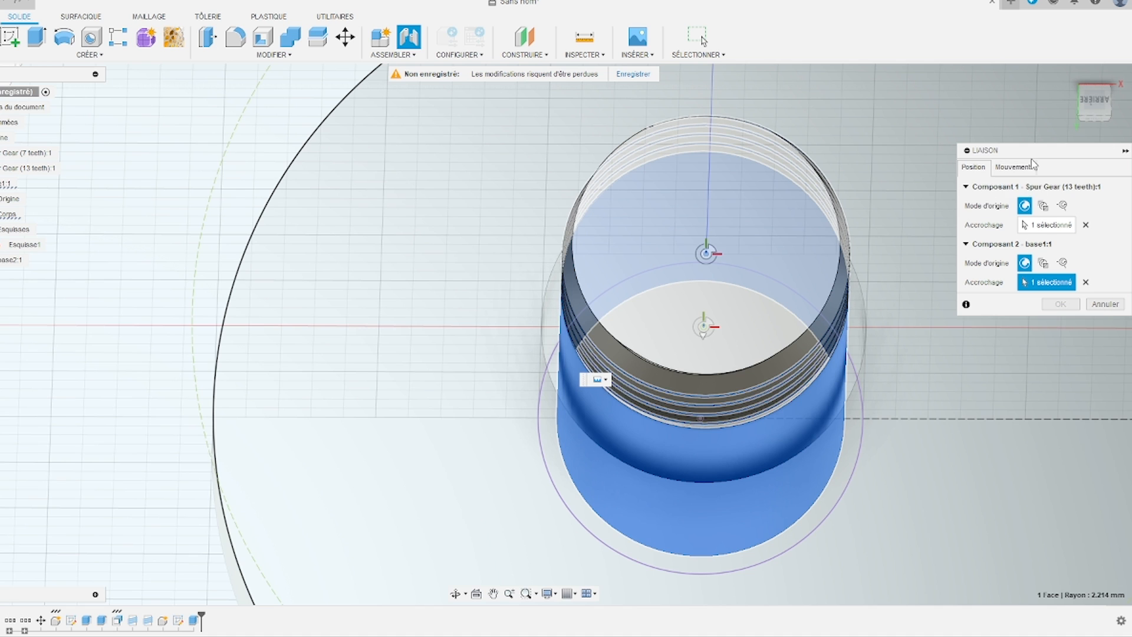
Set the joint's motion type to revolution about the Z axis and create the joint
{"action": "left_click", "coordinate": [1014, 167]}
{"action": "left_click", "coordinate": [1034, 187]}
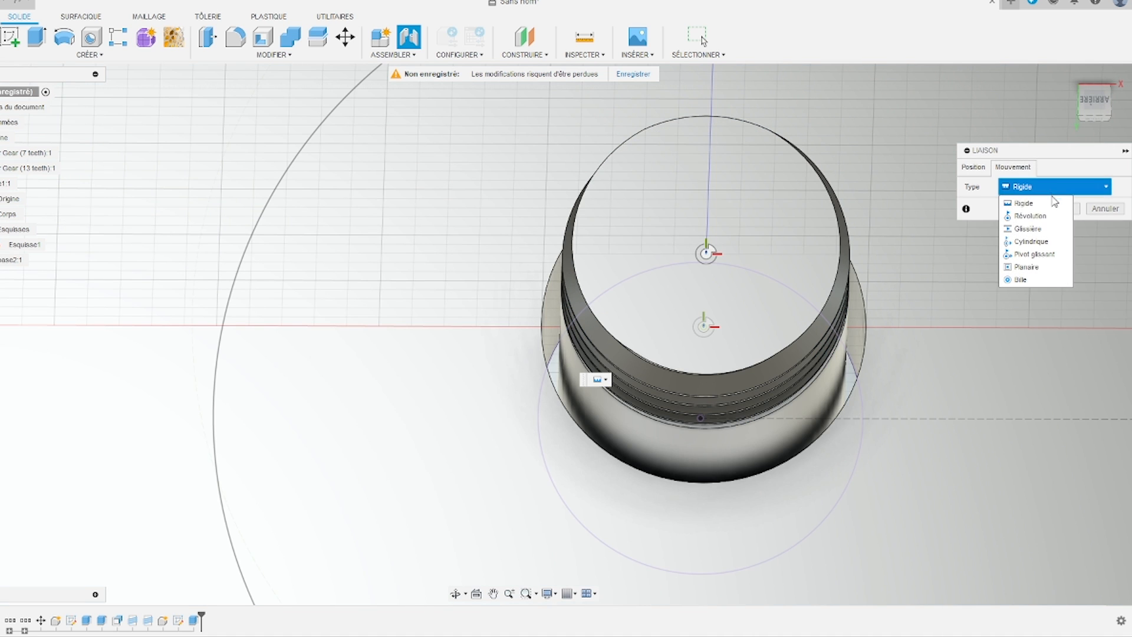
{"action": "left_click", "coordinate": [1031, 216]}
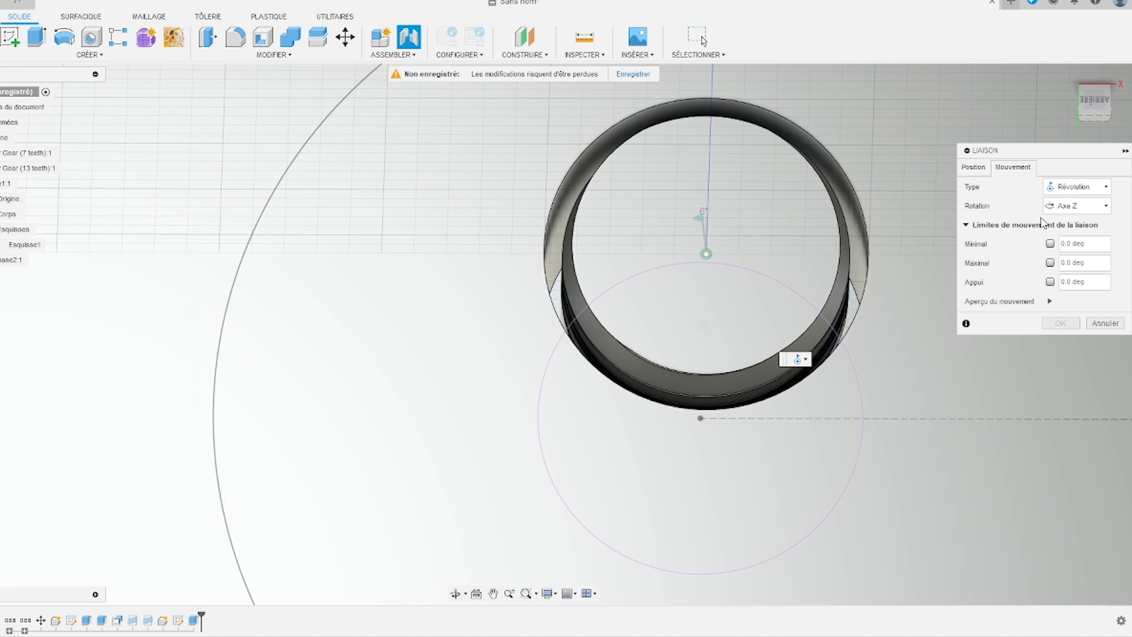
{"action": "scroll", "coordinate": [640, 420], "scroll_direction": "down", "scroll_amount": 4}
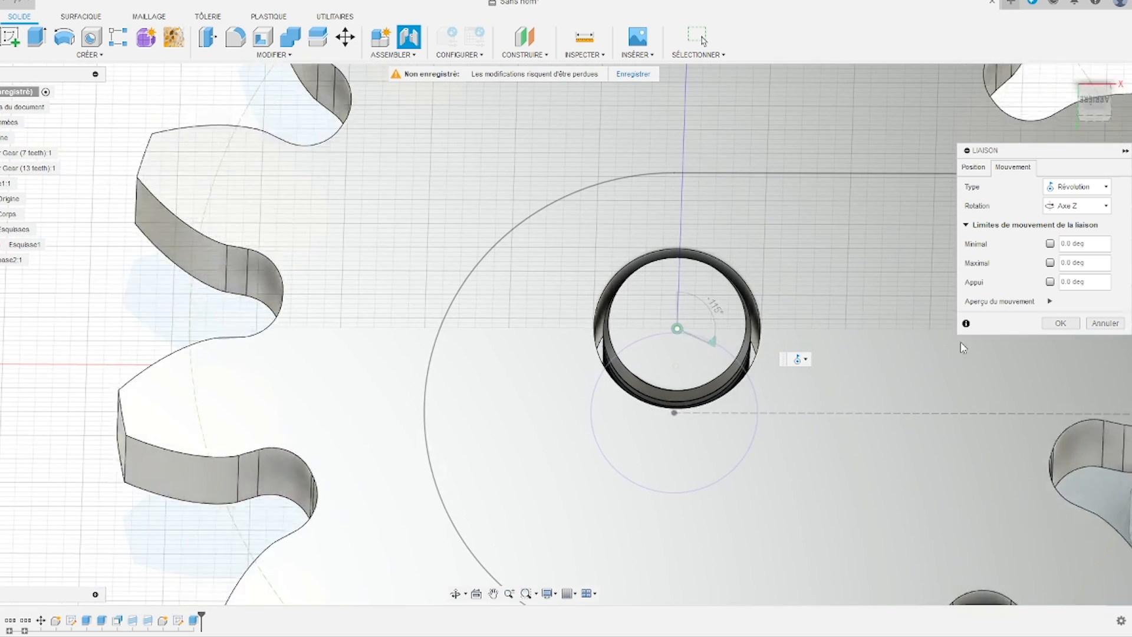
{"action": "key", "text": "Return"}
Rotate the 13-tooth gear about its revolute joint to test the movement
{"action": "scroll", "coordinate": [815, 382], "scroll_direction": "down", "scroll_amount": 5}
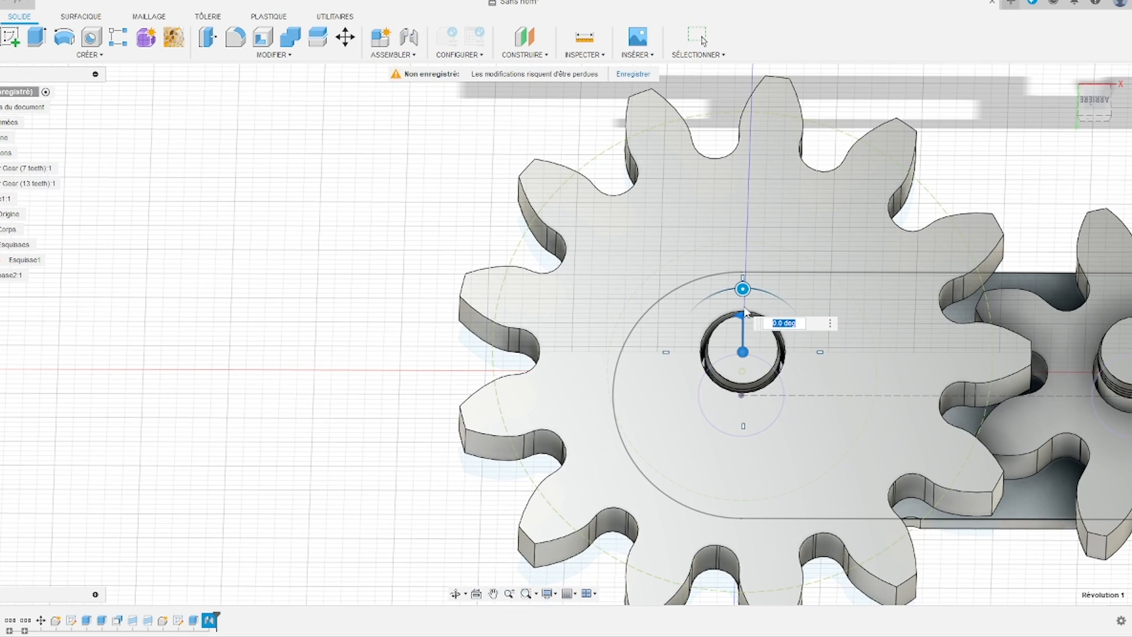
{"action": "left_click_drag", "start_coordinate": [743, 289], "coordinate": [793, 392]}
{"action": "key", "text": "Return"}
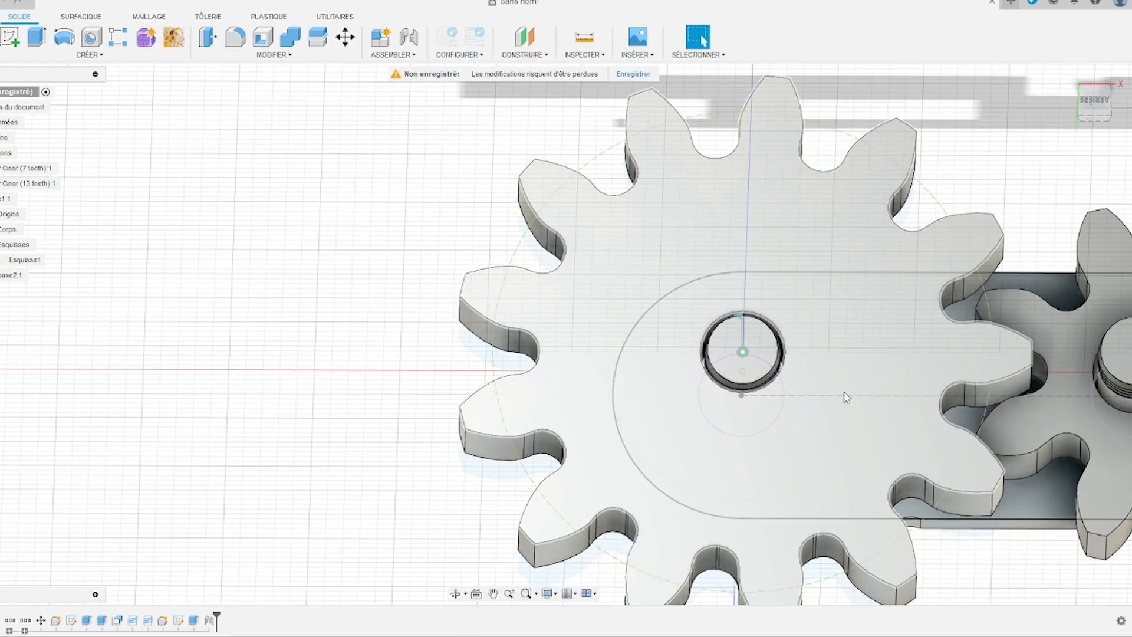
Edit the 13-tooth gear's joint so it sits on base1, with a Z offset of -4 mm
{"action": "middle_click_drag", "start_coordinate": [495, 493], "coordinate": [260, 416], "text": "shift"}
{"action": "right_click", "coordinate": [210, 620]}
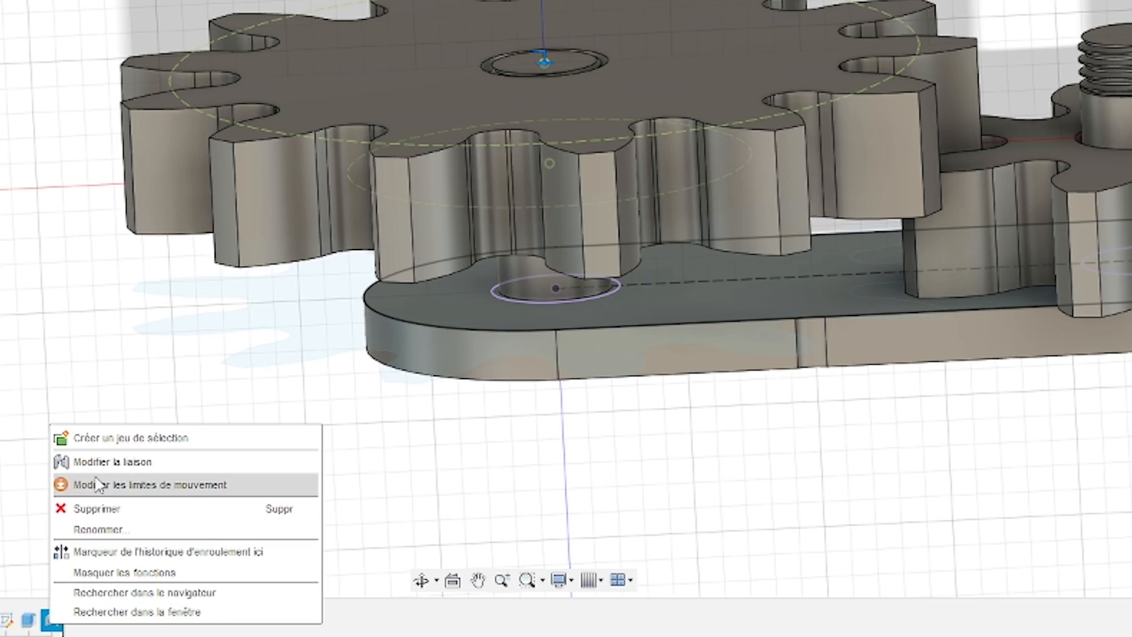
{"action": "left_click", "coordinate": [112, 461]}
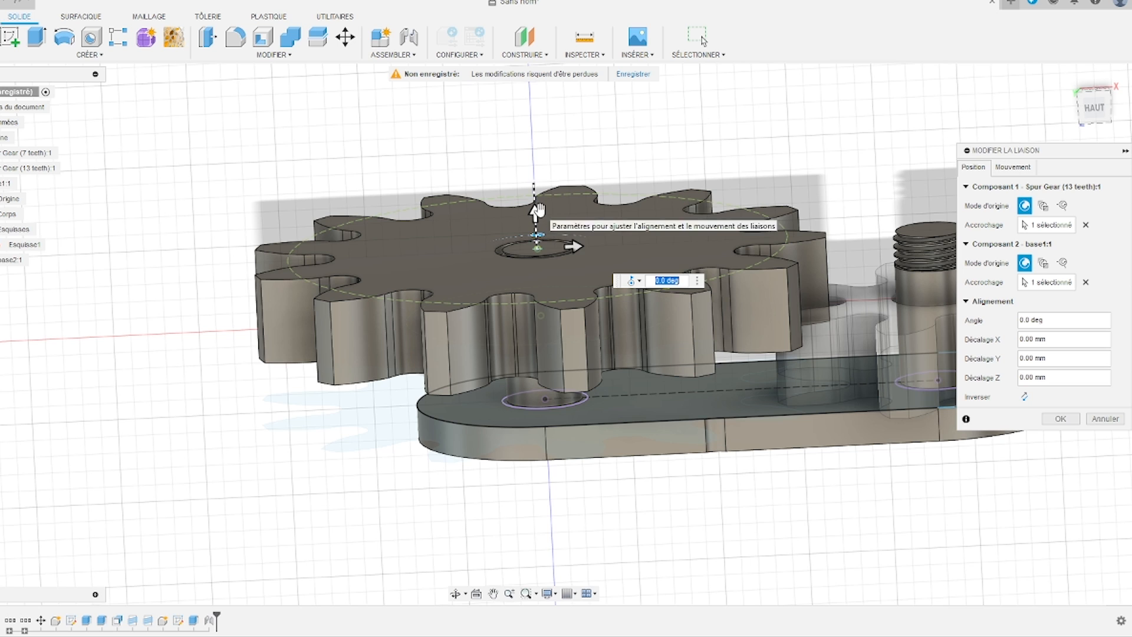
{"action": "left_click_drag", "start_coordinate": [538, 211], "coordinate": [541, 255]}
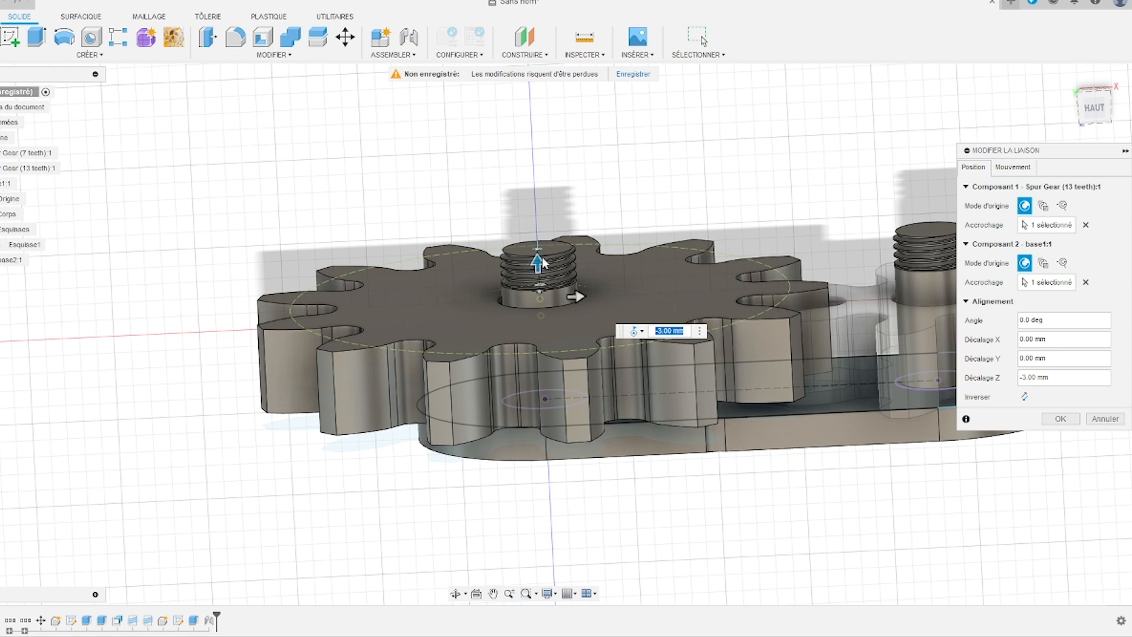
{"action": "middle_click_drag", "start_coordinate": [470, 399], "coordinate": [469, 386], "text": "shift"}
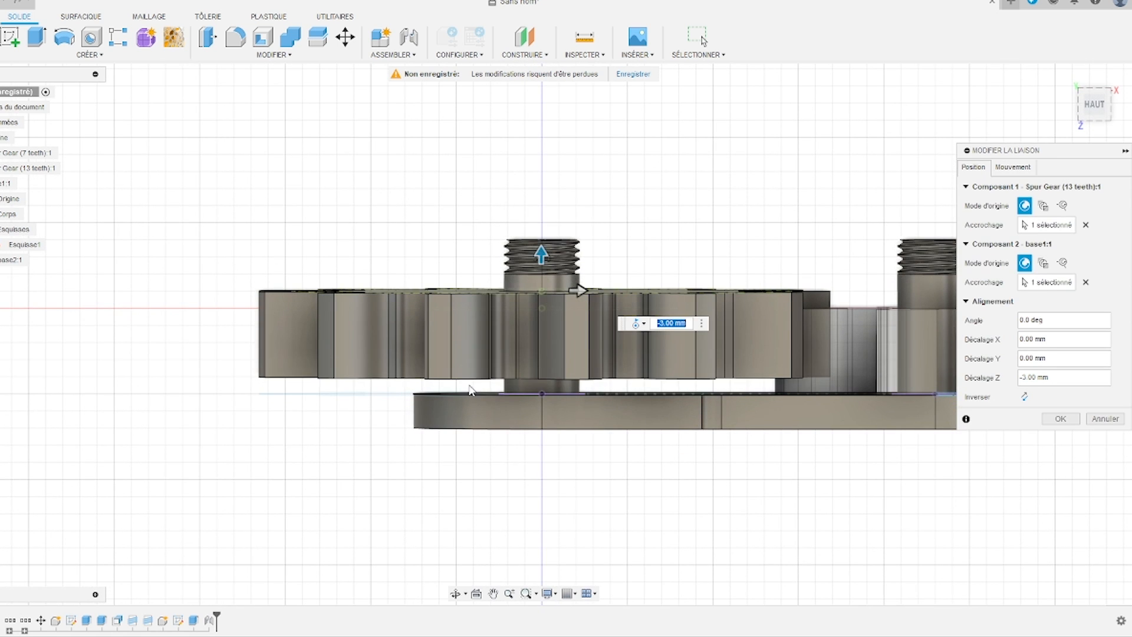
{"action": "mouse_move", "coordinate": [542, 257]}
{"action": "left_mouse_down"}
{"action": "mouse_move", "coordinate": [539, 290]}
{"action": "mouse_move", "coordinate": [539, 280]}
{"action": "left_mouse_up"}
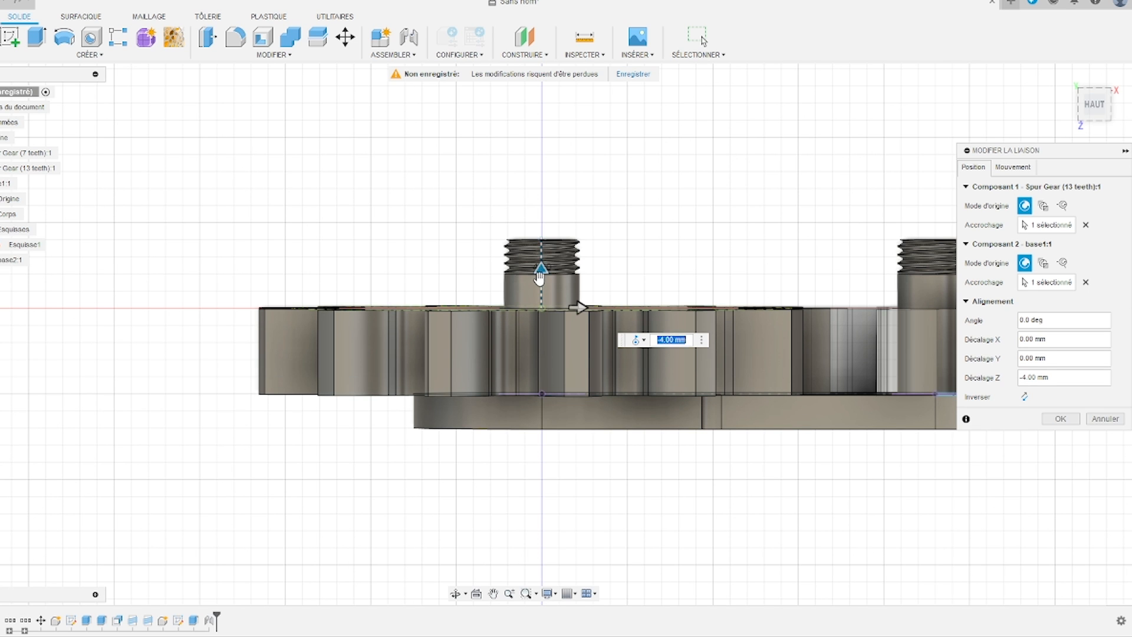
{"action": "key", "text": "Return"}
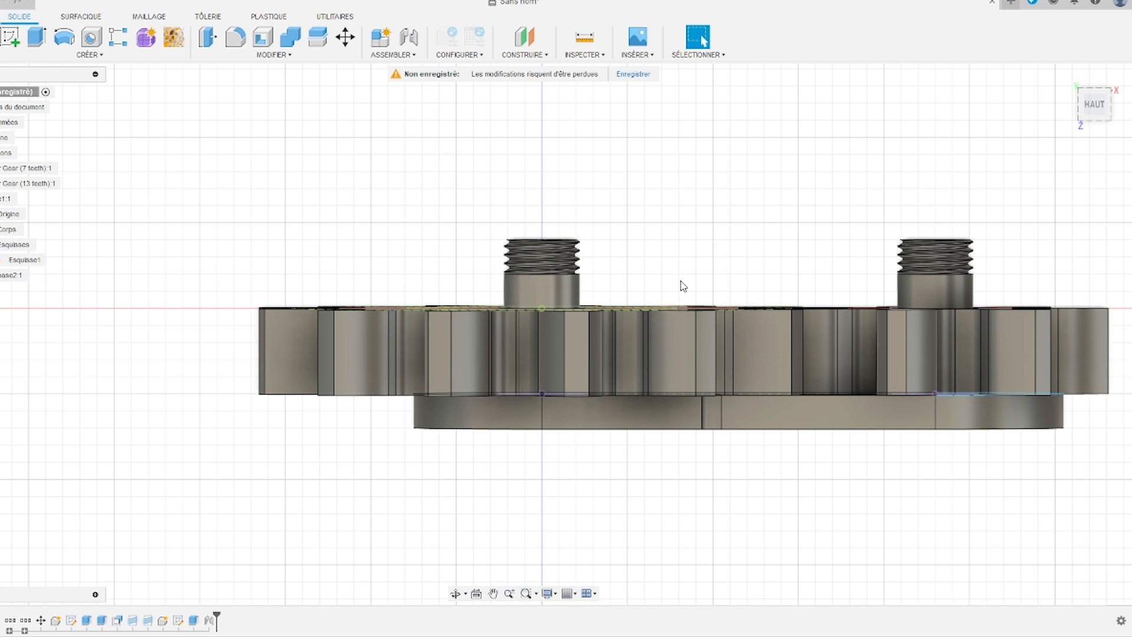
Start a joint from the 7-tooth gear's hole centre to base1's second threaded shaft, with revolution about the Z axis
{"action": "middle_click_drag", "start_coordinate": [682, 286], "coordinate": [678, 347], "text": "shift"}
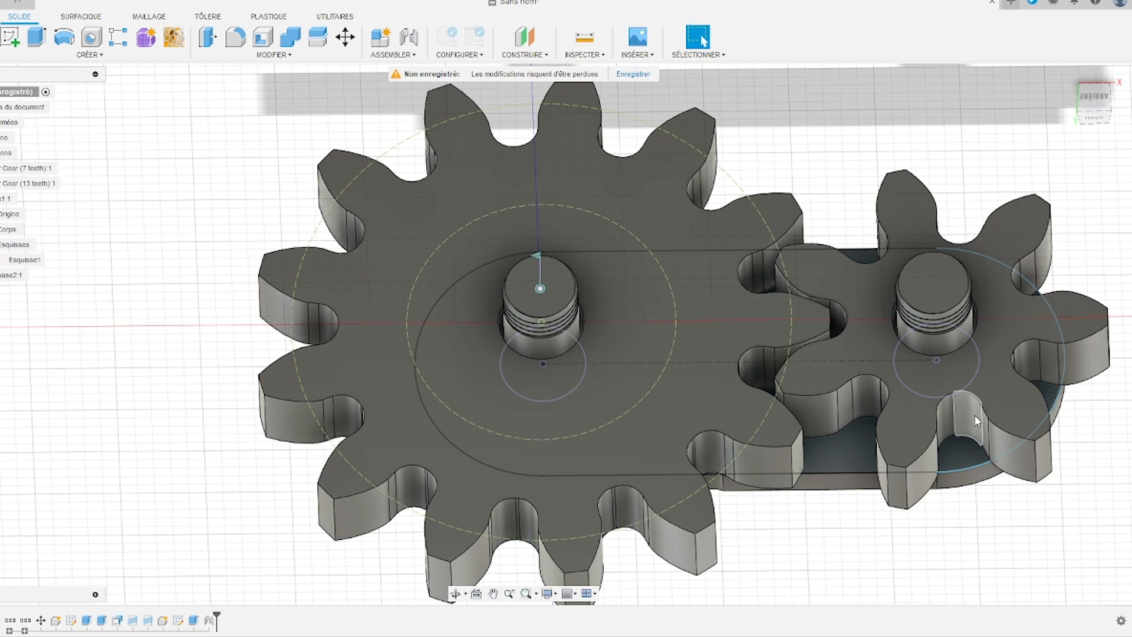
{"action": "left_click", "coordinate": [392, 54]}
{"action": "left_click", "coordinate": [392, 82]}
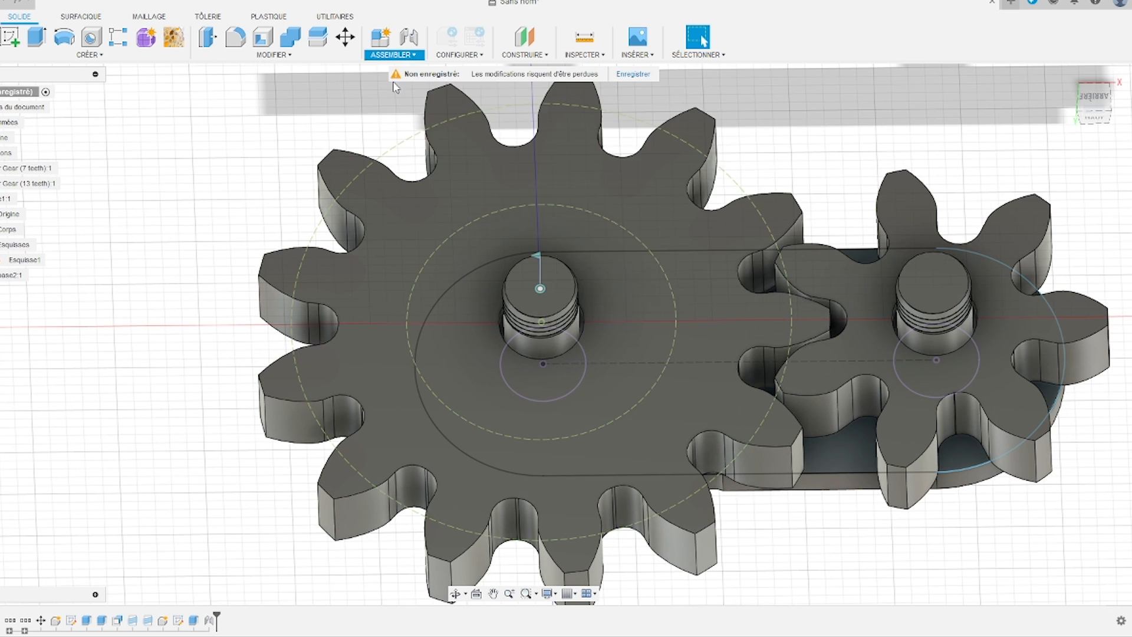
{"action": "scroll", "coordinate": [875, 293], "scroll_direction": "up", "scroll_amount": 10}
{"action": "left_click", "coordinate": [831, 288]}
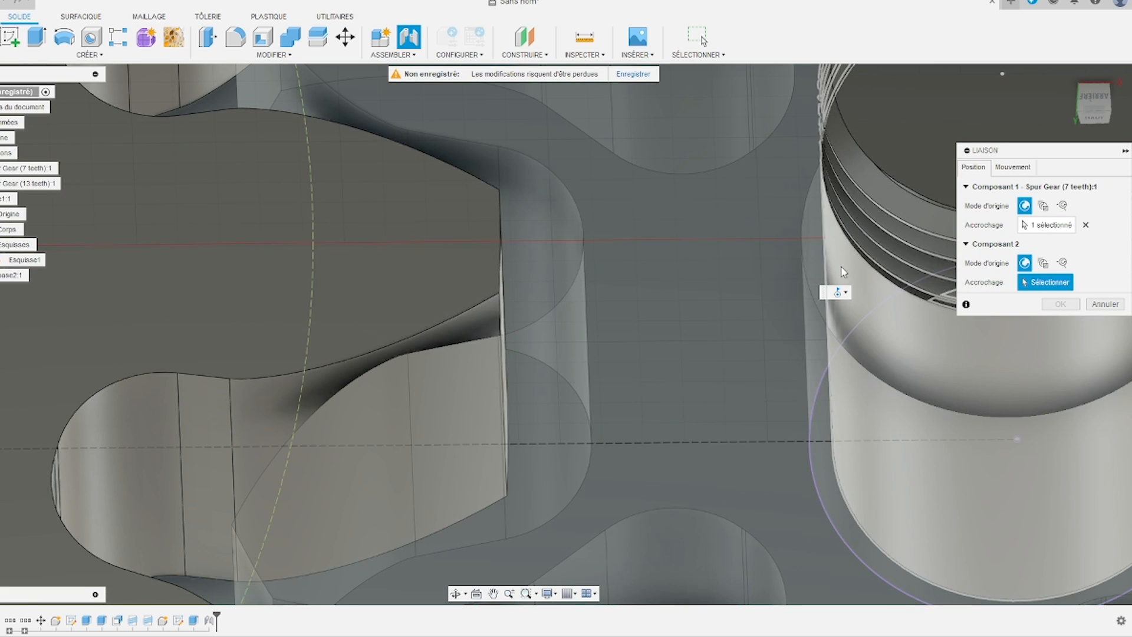
{"action": "left_click", "coordinate": [842, 272]}
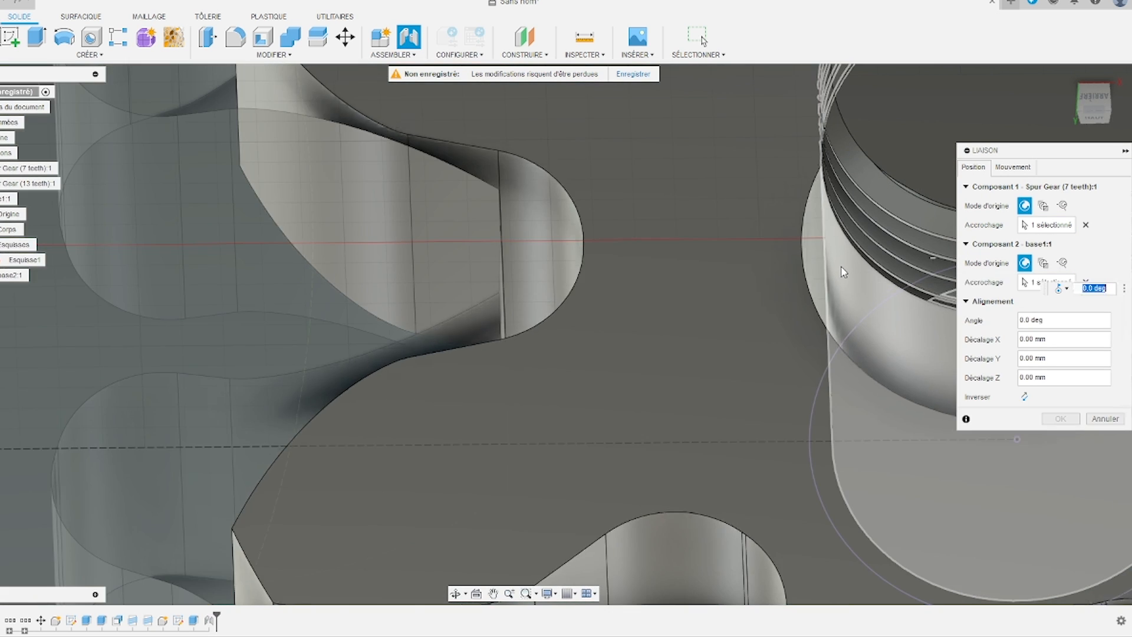
{"action": "left_click", "coordinate": [1025, 168]}
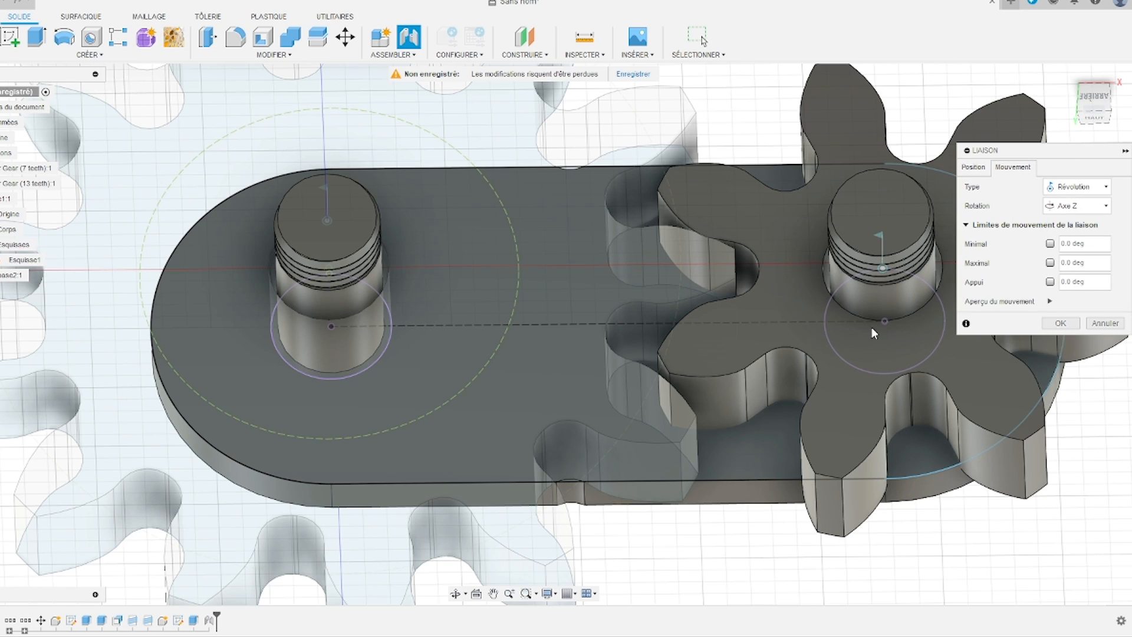
Set the 7-tooth gear joint's Z offset to 0.5 mm, create the joint and check the gears' alignment from the side
{"action": "middle_click_drag", "start_coordinate": [843, 419], "coordinate": [821, 350], "text": "shift"}
{"action": "middle_click_drag", "start_coordinate": [796, 478], "coordinate": [538, 324]}
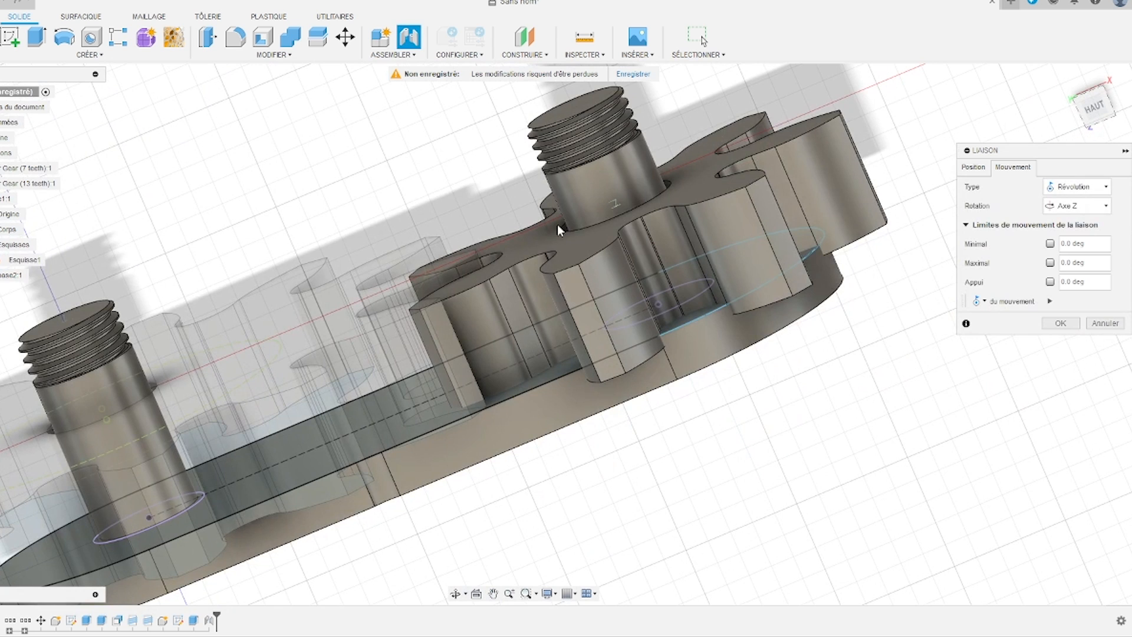
{"action": "left_click", "coordinate": [974, 168]}
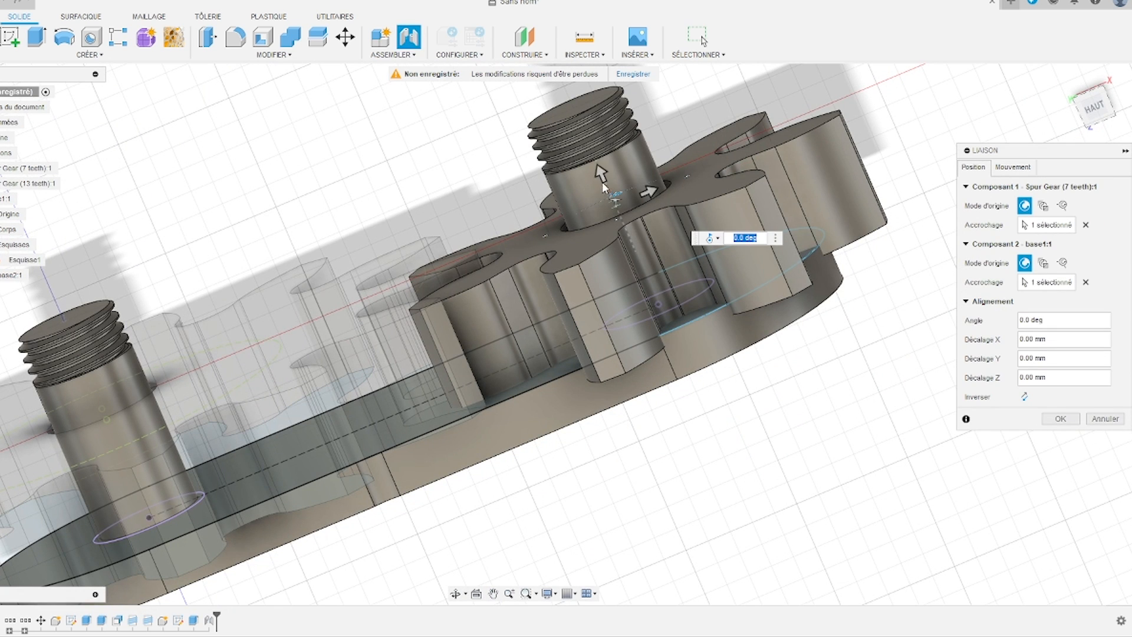
{"action": "left_click_drag", "start_coordinate": [601, 175], "coordinate": [588, 166]}
{"action": "type", "text": "0.5"}
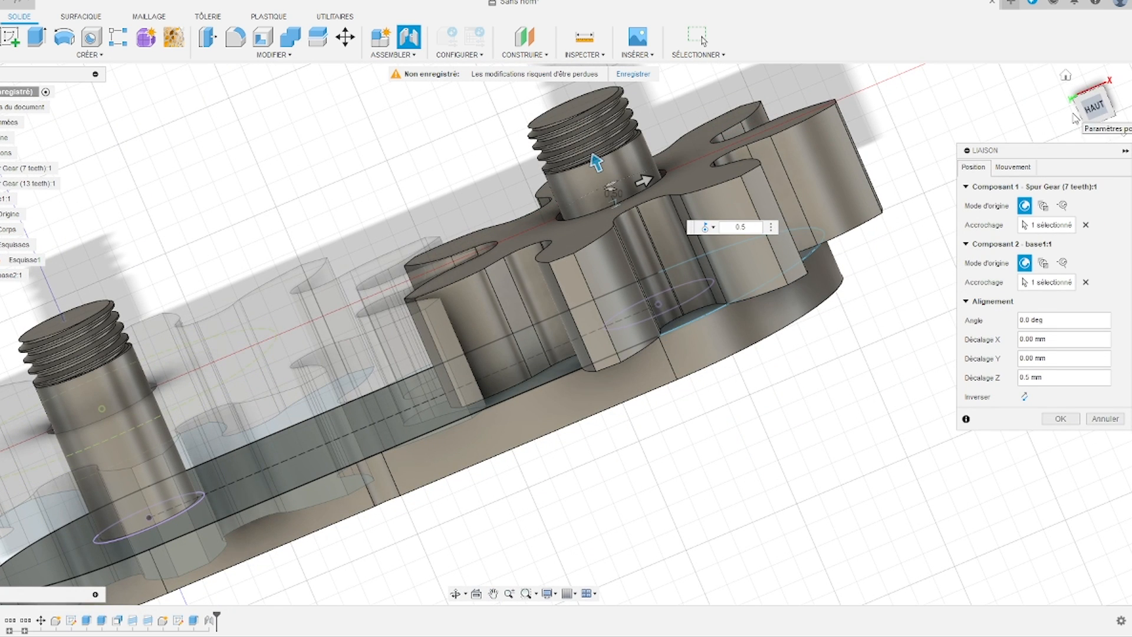
{"action": "key", "text": "Return"}
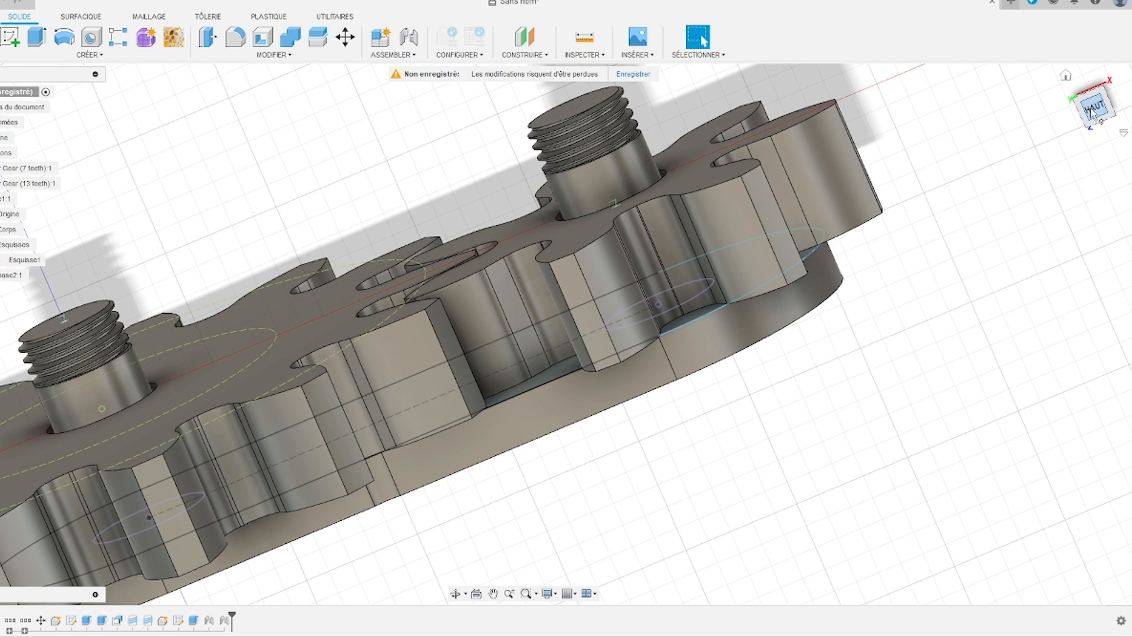
{"action": "left_click", "coordinate": [1094, 107]}
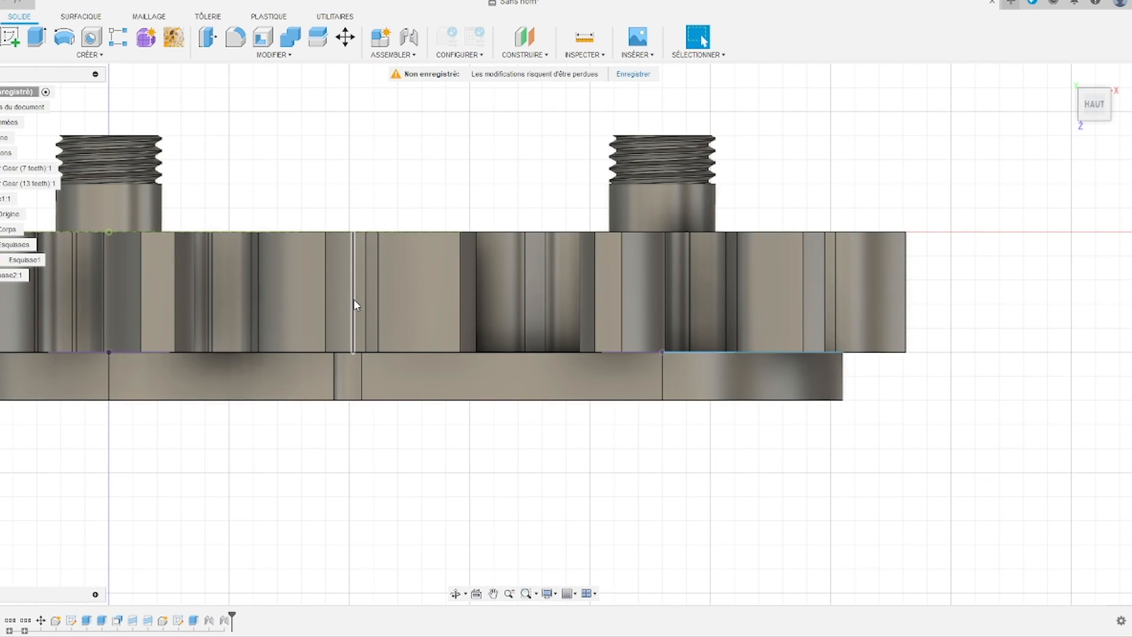
Animate the Révolution 1 joint to preview the 13-tooth gear's rotation, and stop the animation
{"action": "middle_click_drag", "start_coordinate": [356, 295], "coordinate": [356, 350], "text": "shift"}
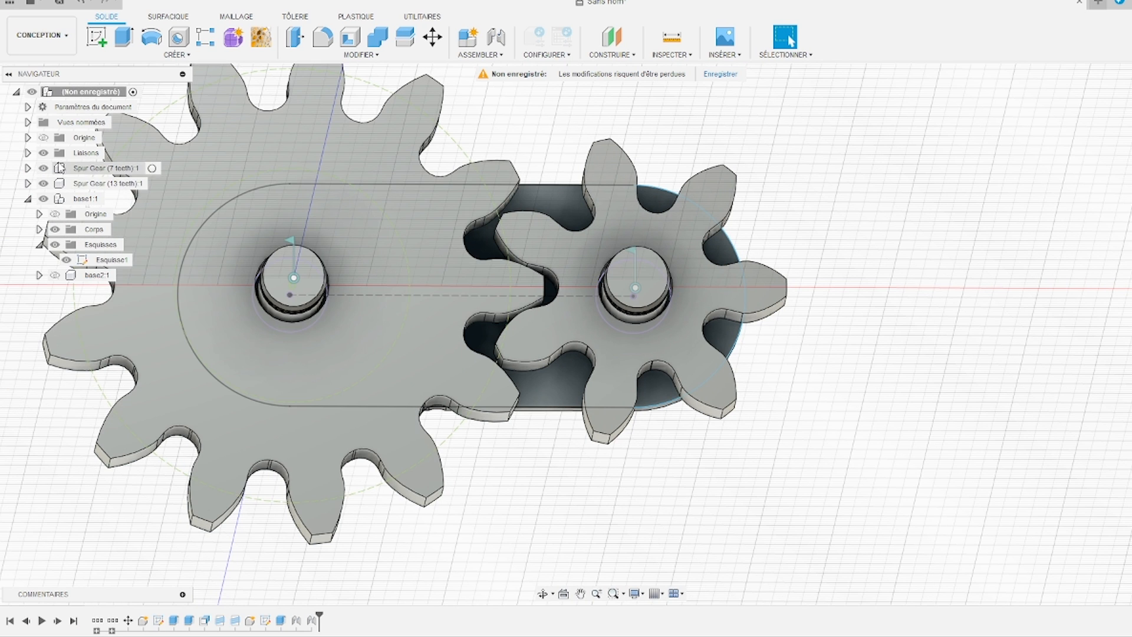
{"action": "left_click", "coordinate": [29, 153]}
{"action": "right_click", "coordinate": [106, 171]}
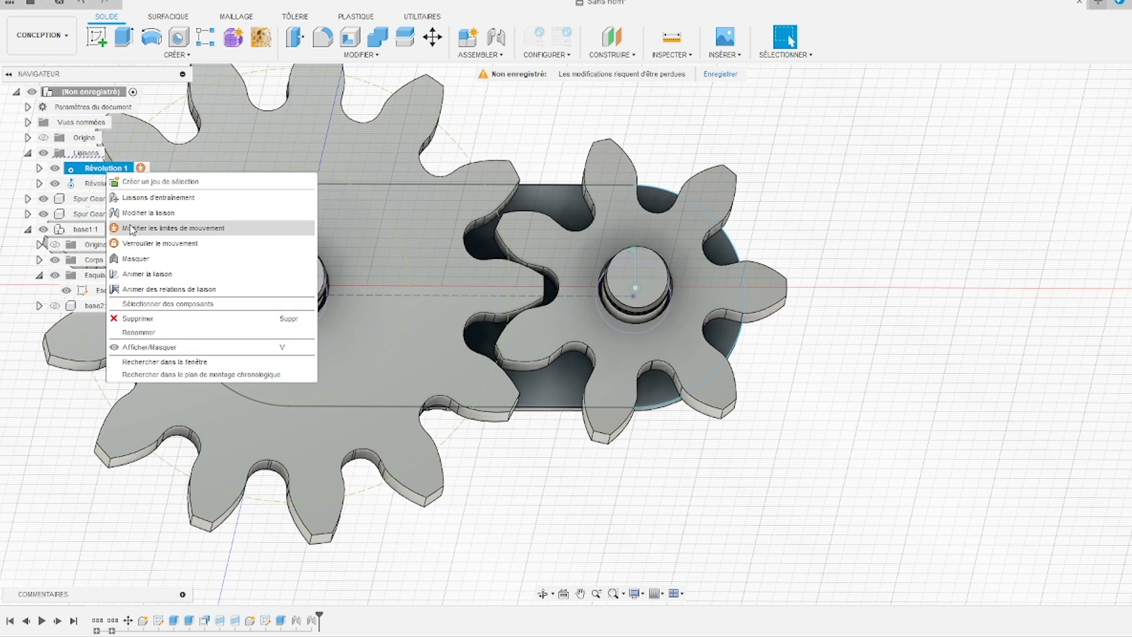
{"action": "left_click", "coordinate": [148, 272]}
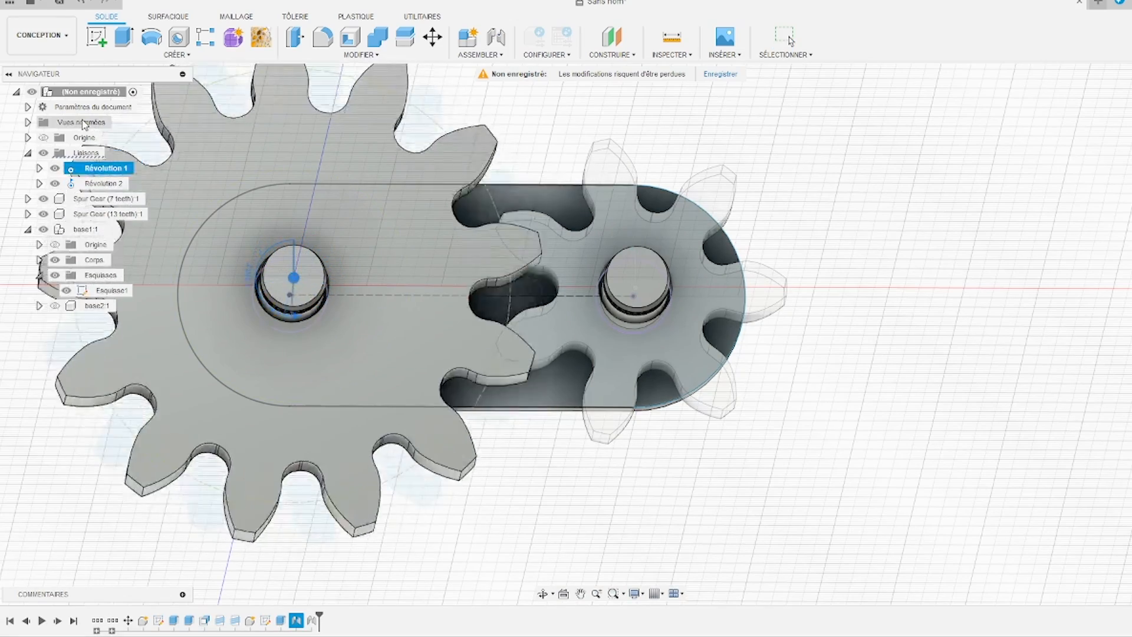
{"action": "key", "text": "Escape"}
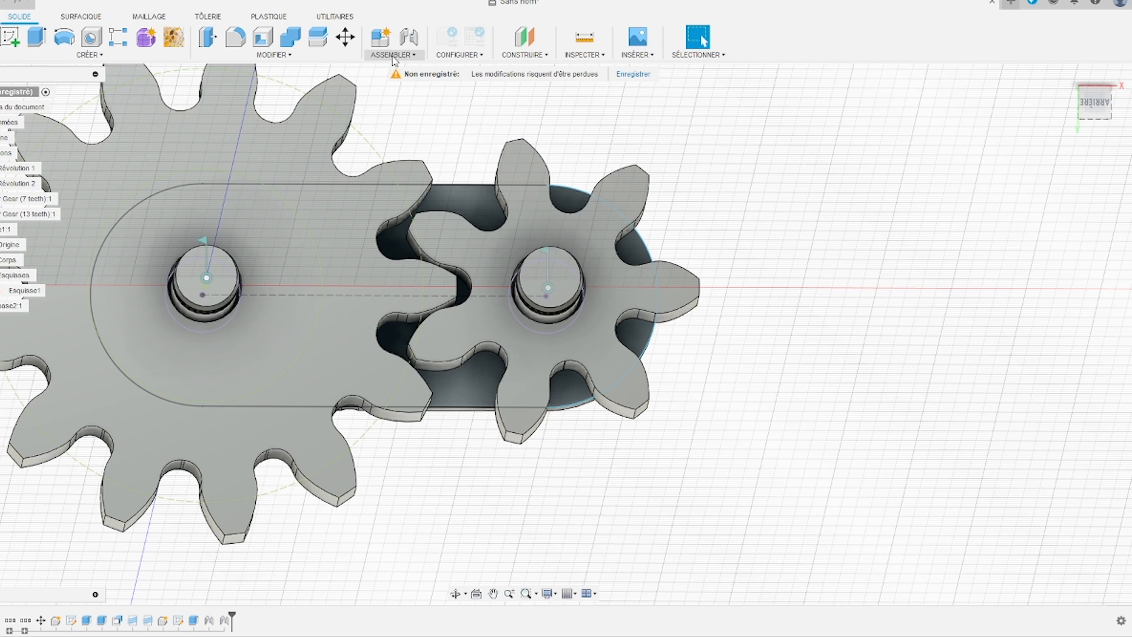
Start a motion link between the two gears' revolute joints and reverse the relative direction of rotation
{"action": "left_click", "coordinate": [393, 55]}
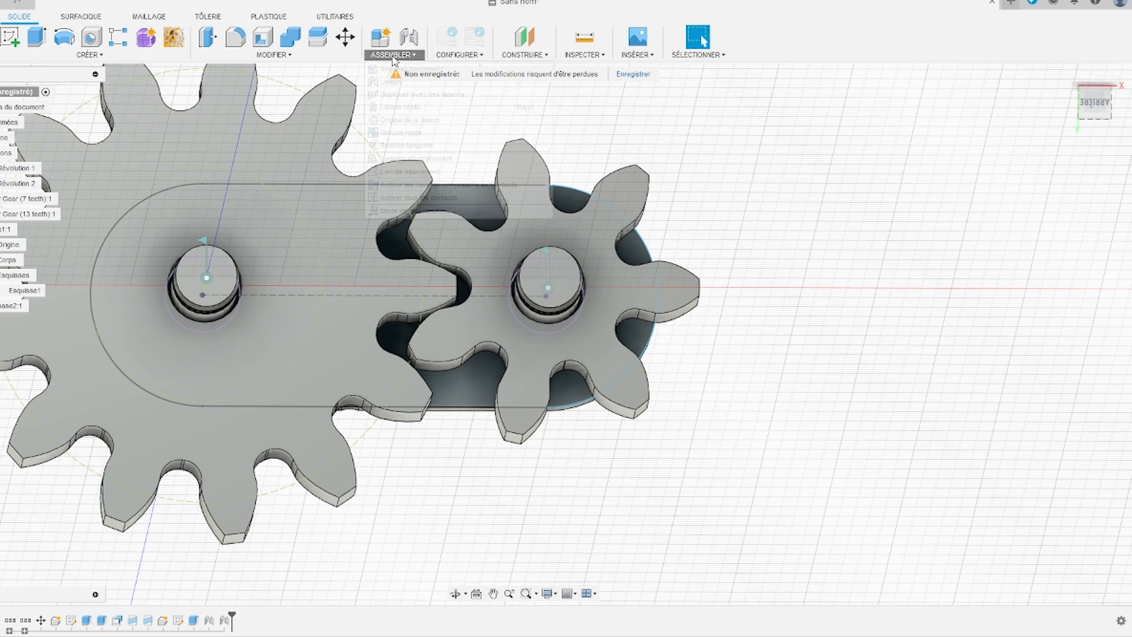
{"action": "left_click", "coordinate": [389, 171]}
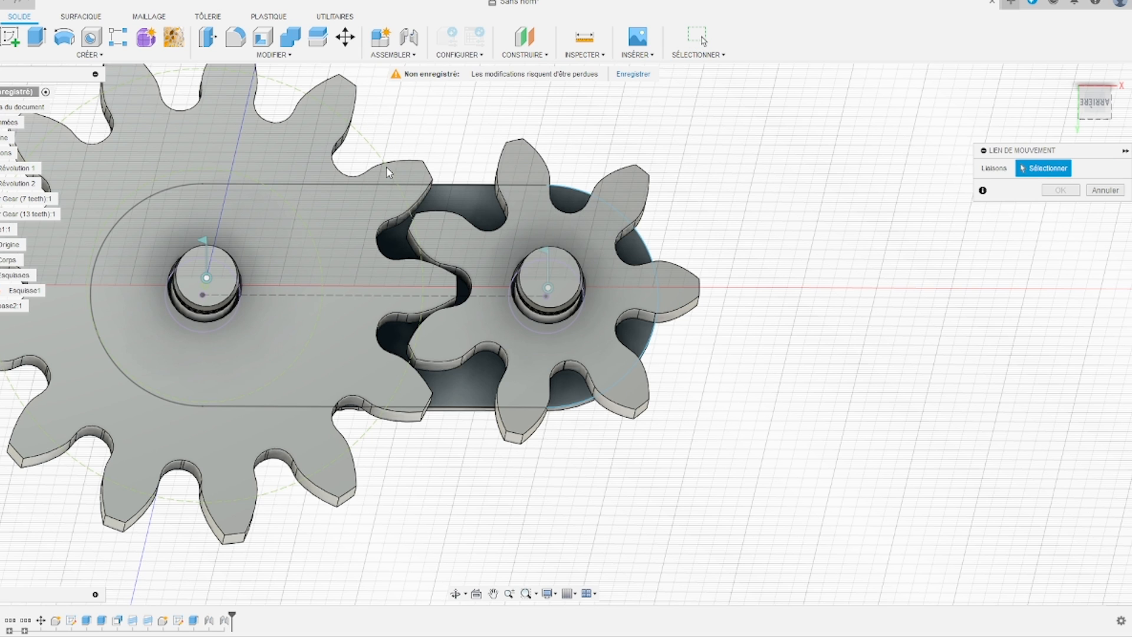
{"action": "left_click", "coordinate": [206, 248]}
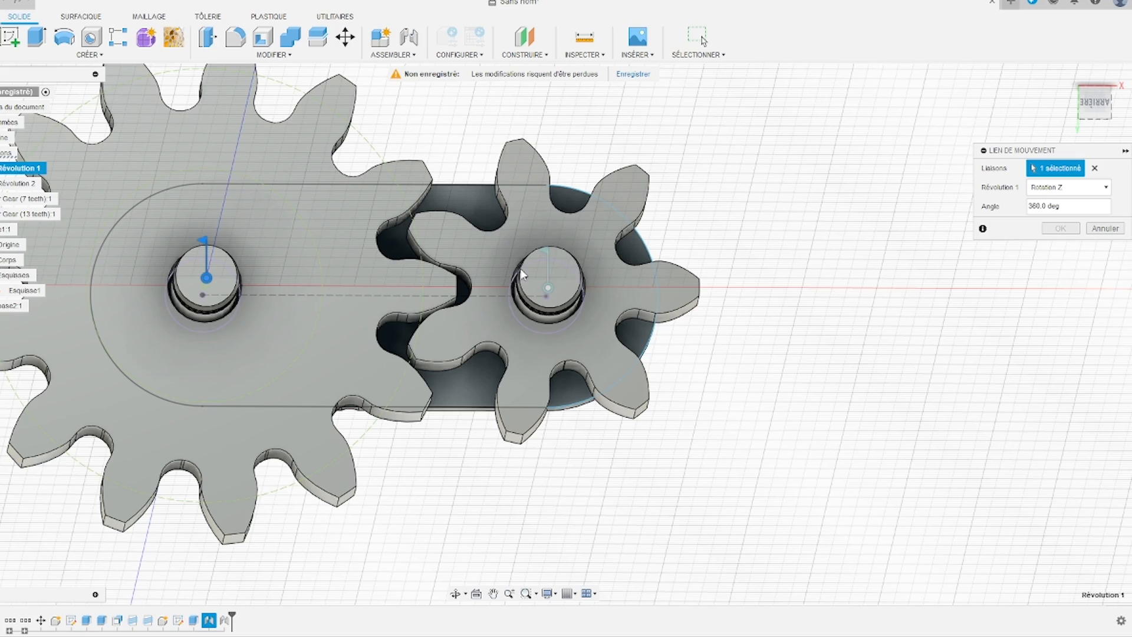
{"action": "left_click", "coordinate": [547, 250]}
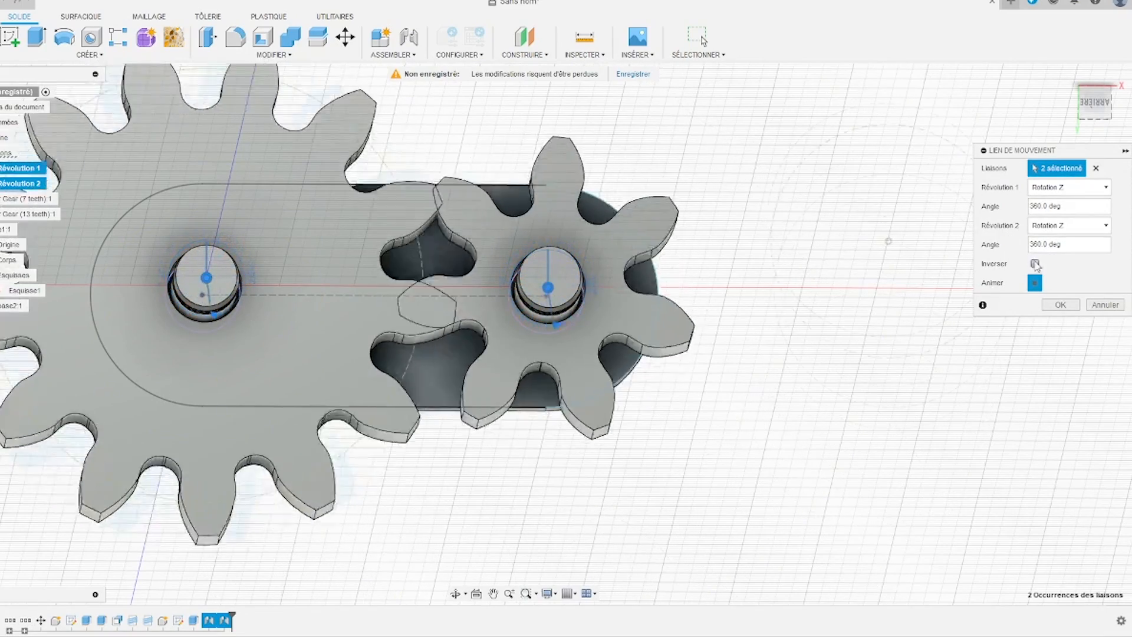
{"action": "left_click", "coordinate": [1034, 264]}
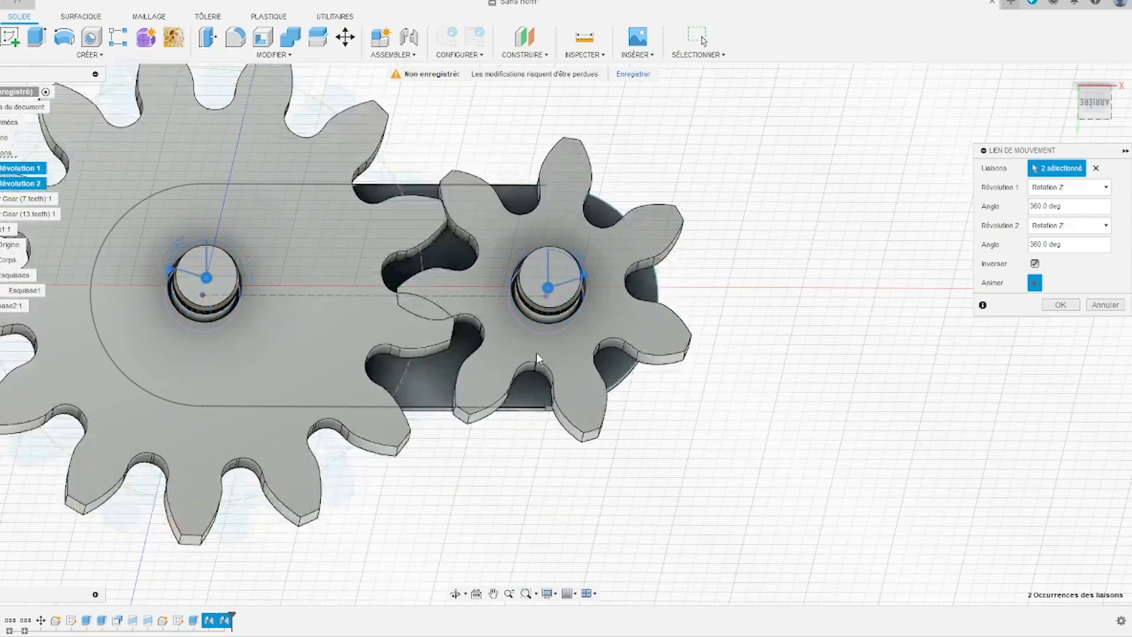
Set the Révolution 1 angle to (7/13)*360 to match the gear ratio, and create the motion link
{"action": "left_click", "coordinate": [1039, 204]}
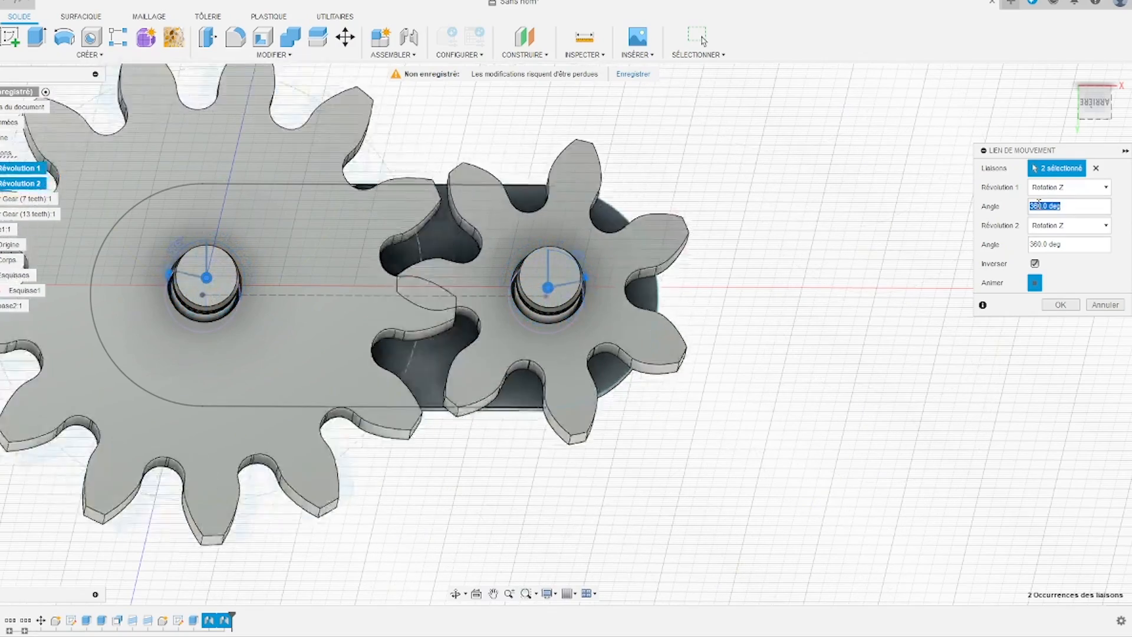
{"action": "type", "text": "(7"}
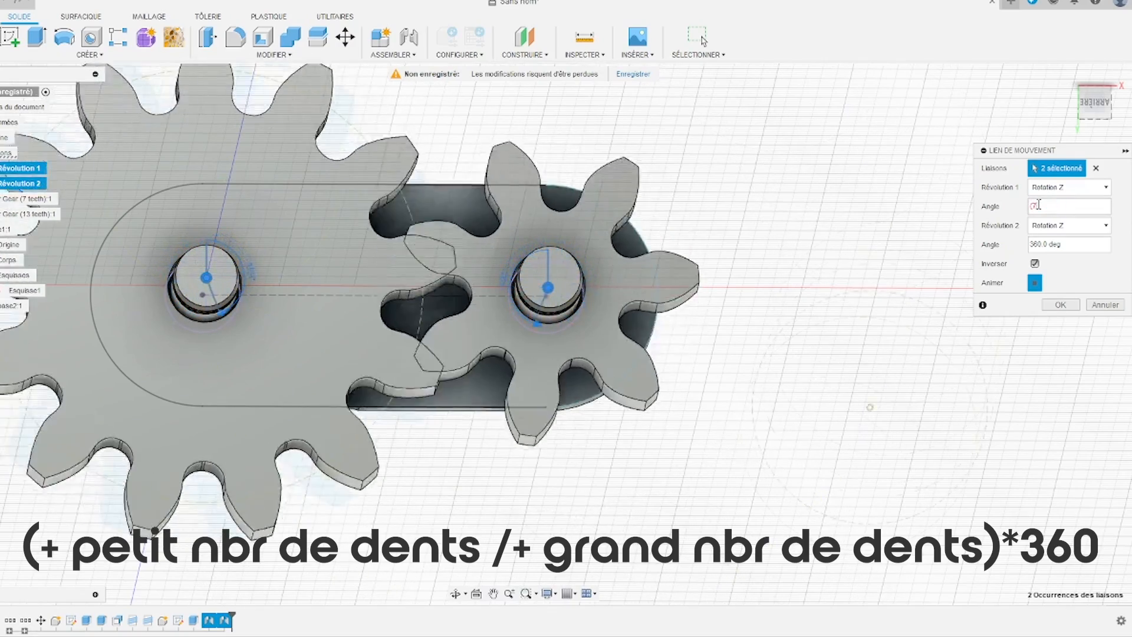
{"action": "type", "text": "/13"}
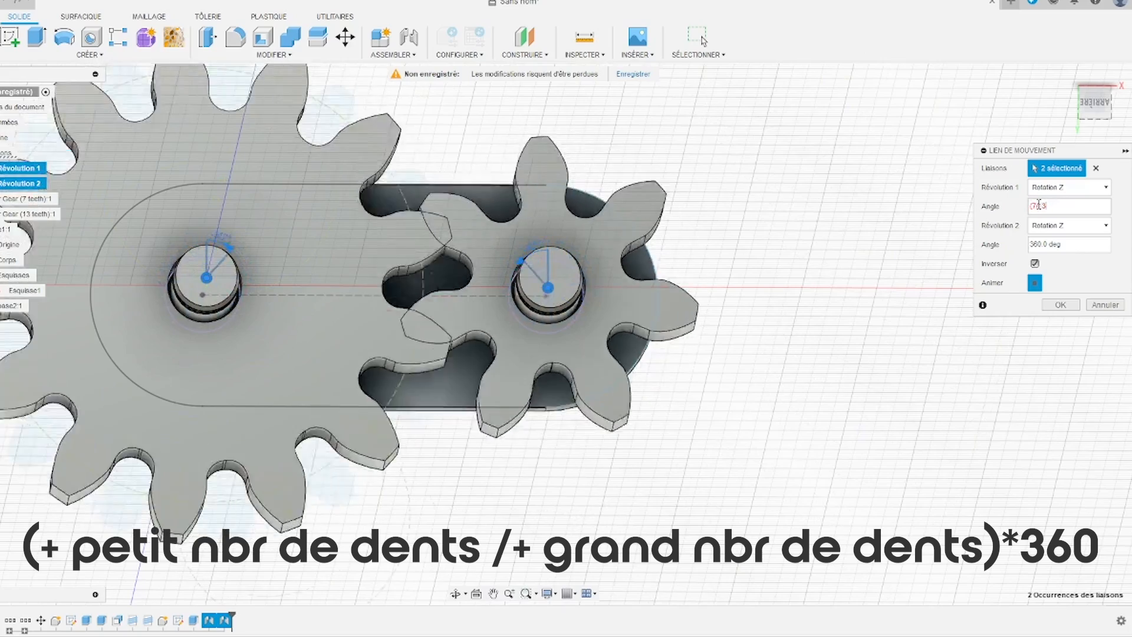
{"action": "type", "text": ")"}
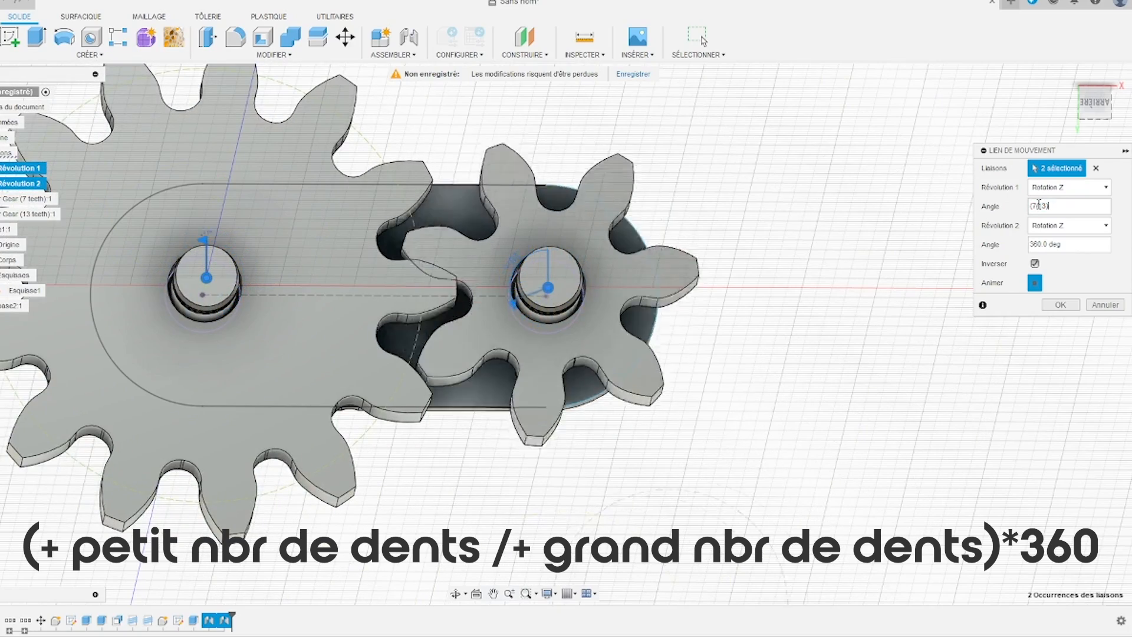
{"action": "type", "text": "*360"}
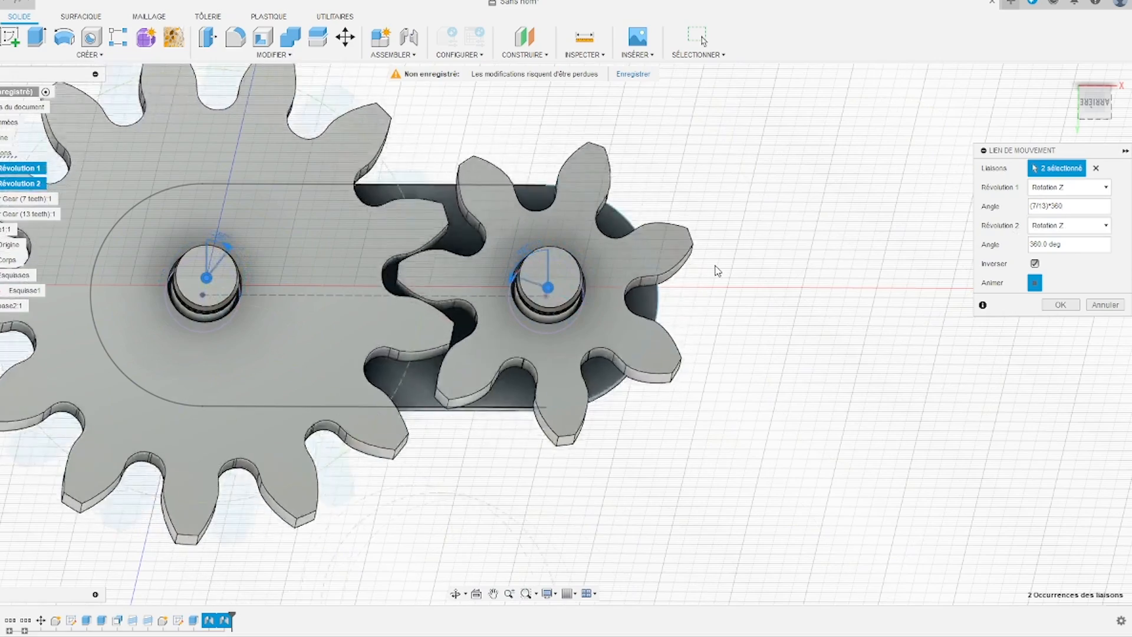
{"action": "left_click", "coordinate": [1060, 305]}
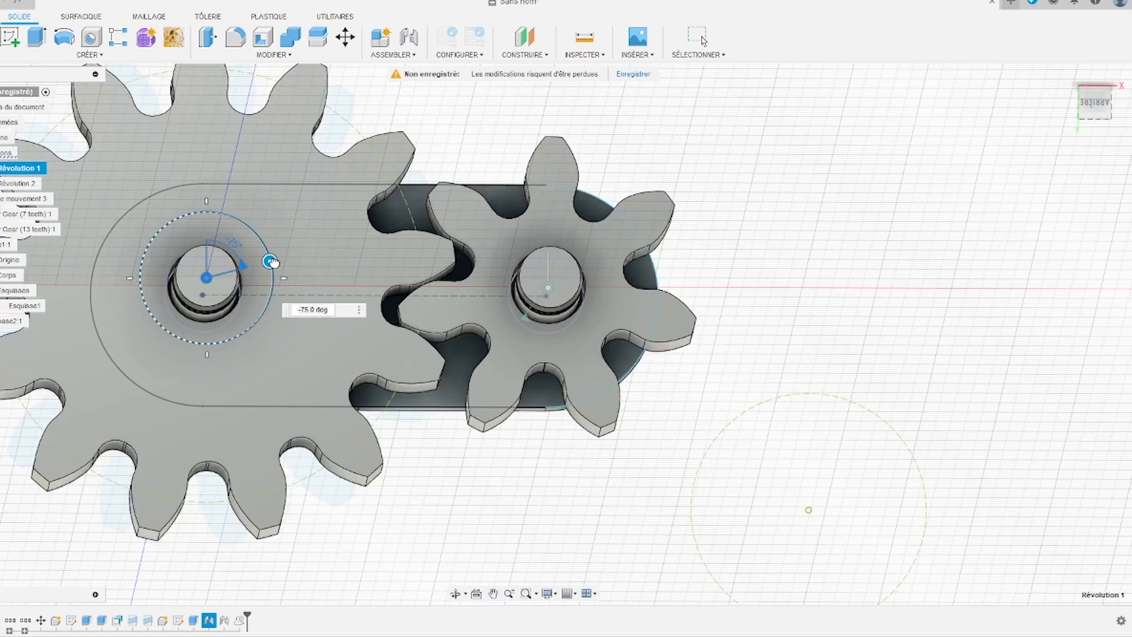
Turn the gears through the Révolution 1 joint, and animate its joint relationships to check the linked motion
{"action": "left_click_drag", "start_coordinate": [272, 262], "coordinate": [245, 236]}
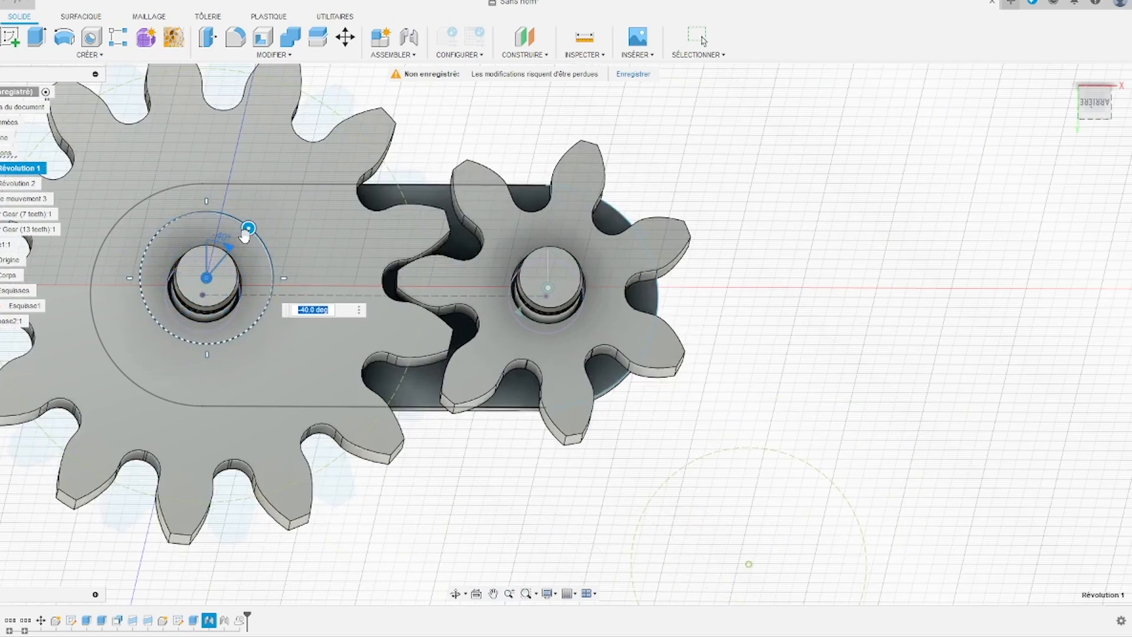
{"action": "right_click", "coordinate": [115, 169]}
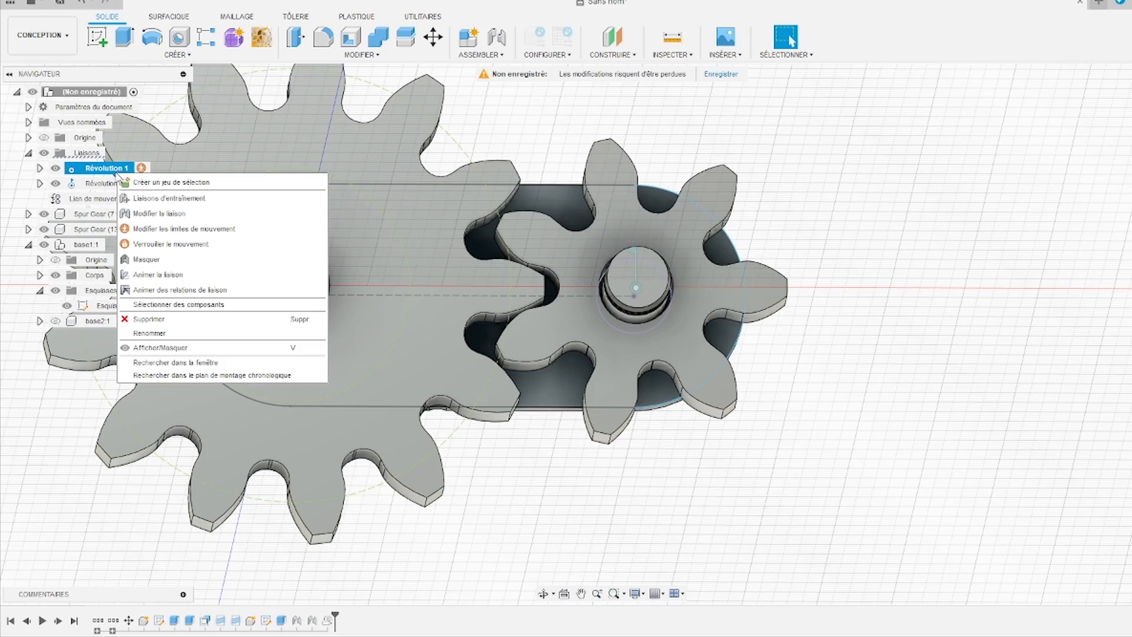
{"action": "left_click", "coordinate": [112, 170]}
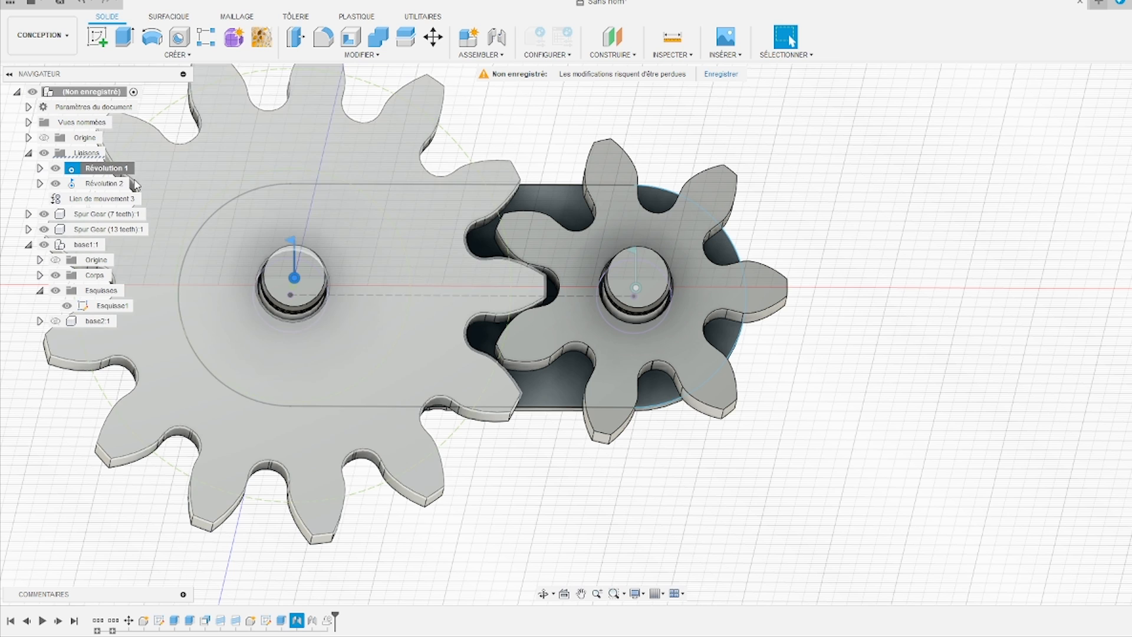
{"action": "right_click", "coordinate": [101, 172]}
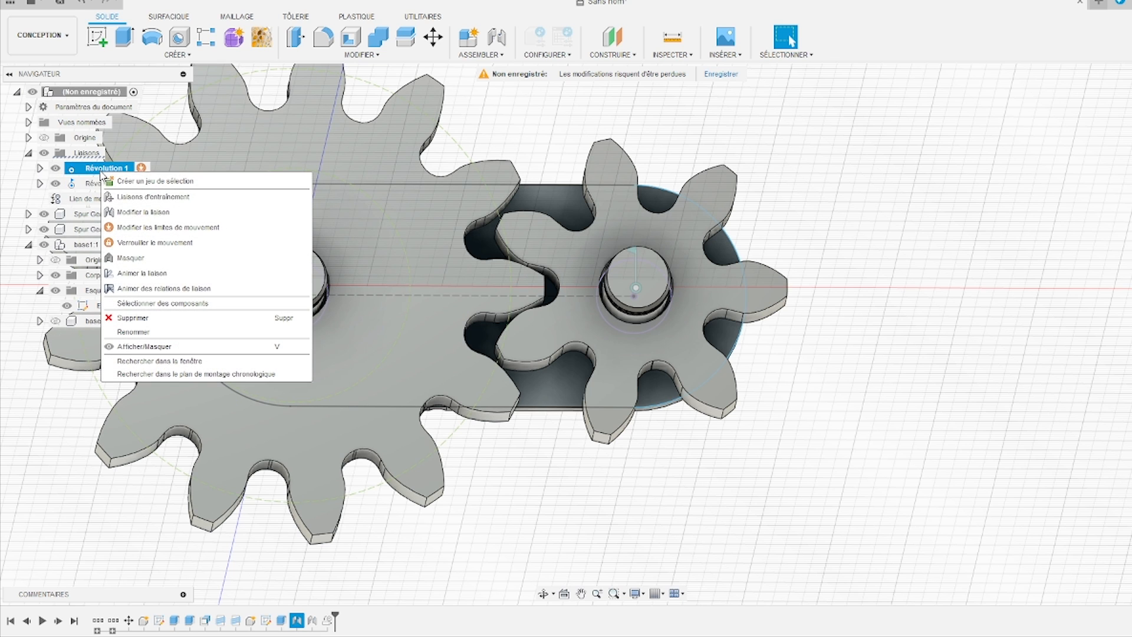
{"action": "left_click", "coordinate": [152, 289]}
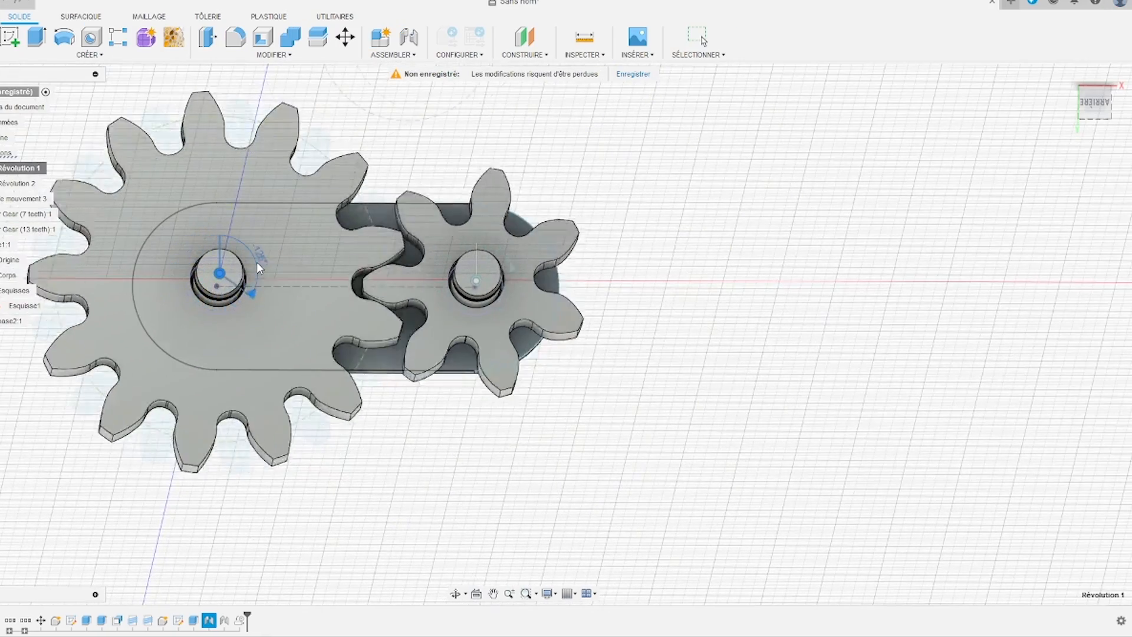
{"action": "key", "text": "Escape"}
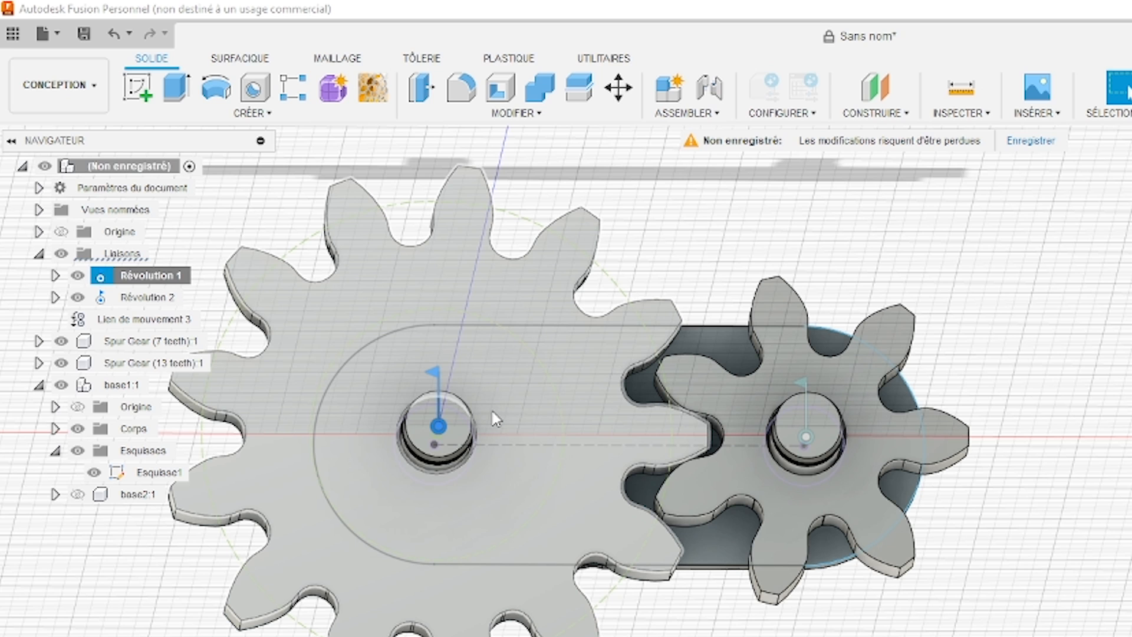
Insert the saved boulon design from the Nouveau projet folder into the gear assembly
{"action": "left_click", "coordinate": [10, 35]}
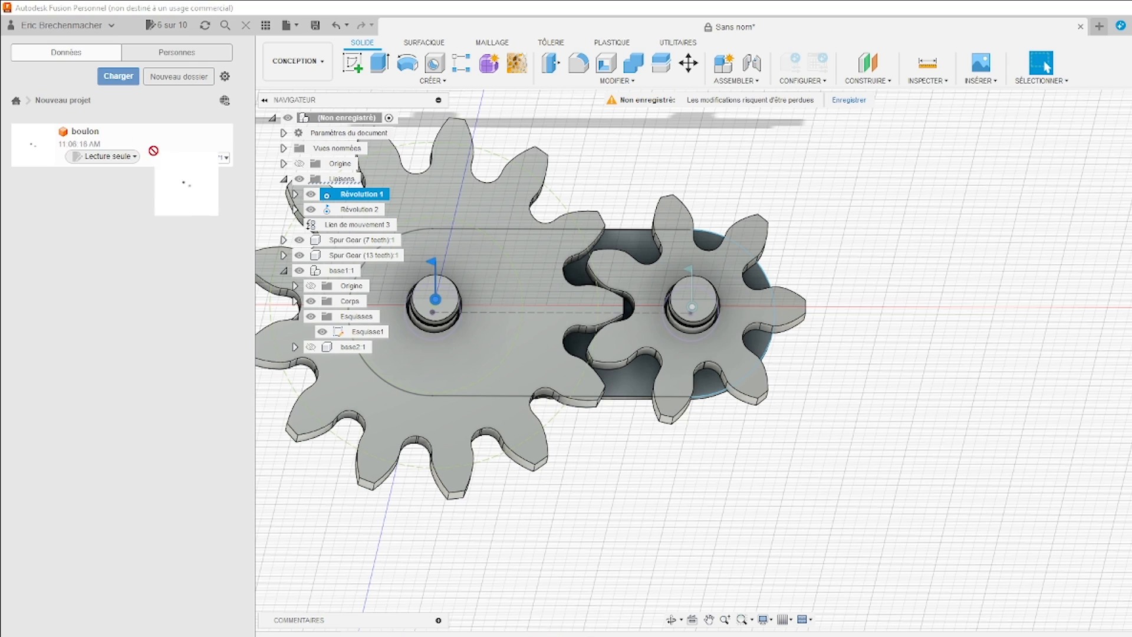
{"action": "left_click_drag", "start_coordinate": [153, 150], "coordinate": [619, 284]}
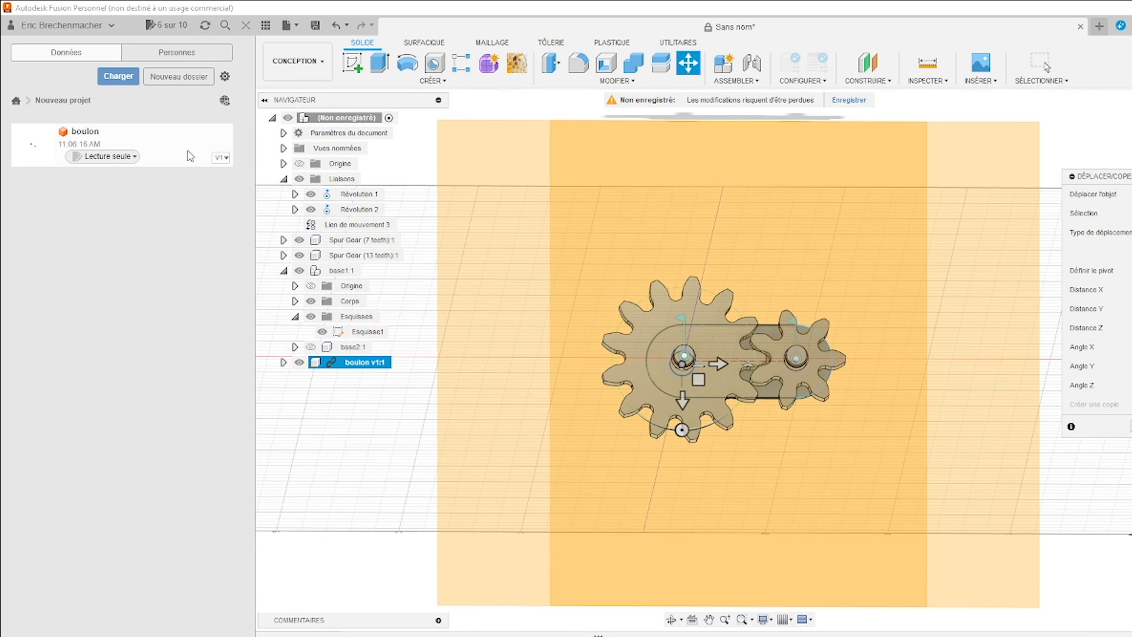
{"action": "left_click", "coordinate": [267, 27]}
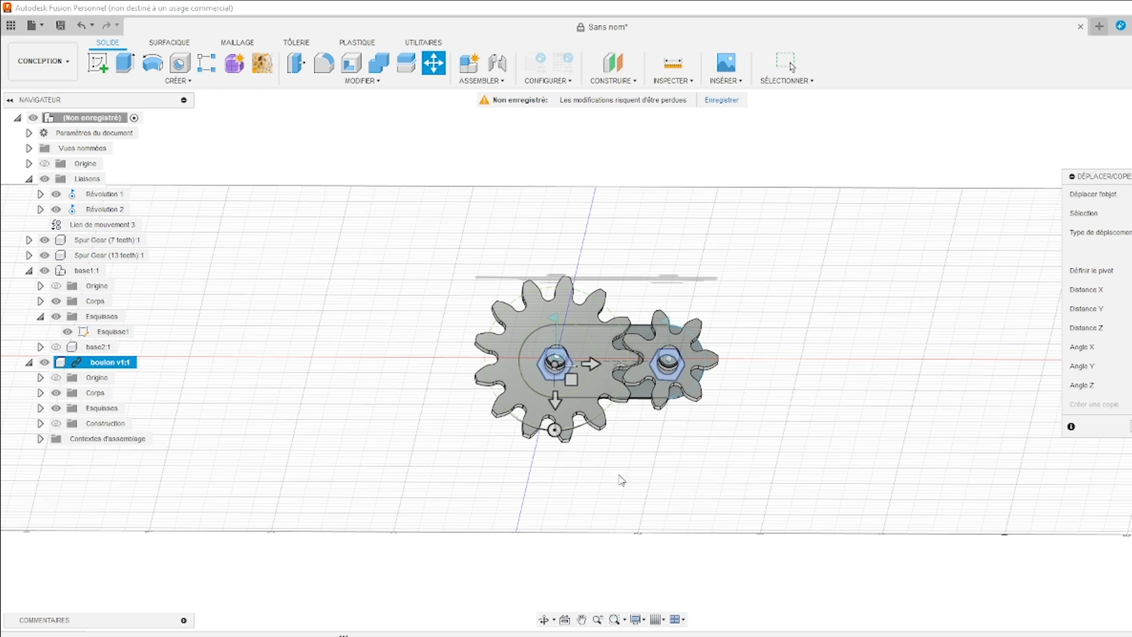
Move the inserted boulon component -15 mm along Z so the nuts sit above the gears on the threaded shafts
{"action": "middle_click_drag", "start_coordinate": [656, 478], "coordinate": [629, 381], "text": "shift"}
{"action": "left_click_drag", "start_coordinate": [582, 439], "coordinate": [544, 370]}
{"action": "scroll", "coordinate": [548, 370], "scroll_direction": "up", "scroll_amount": 3}
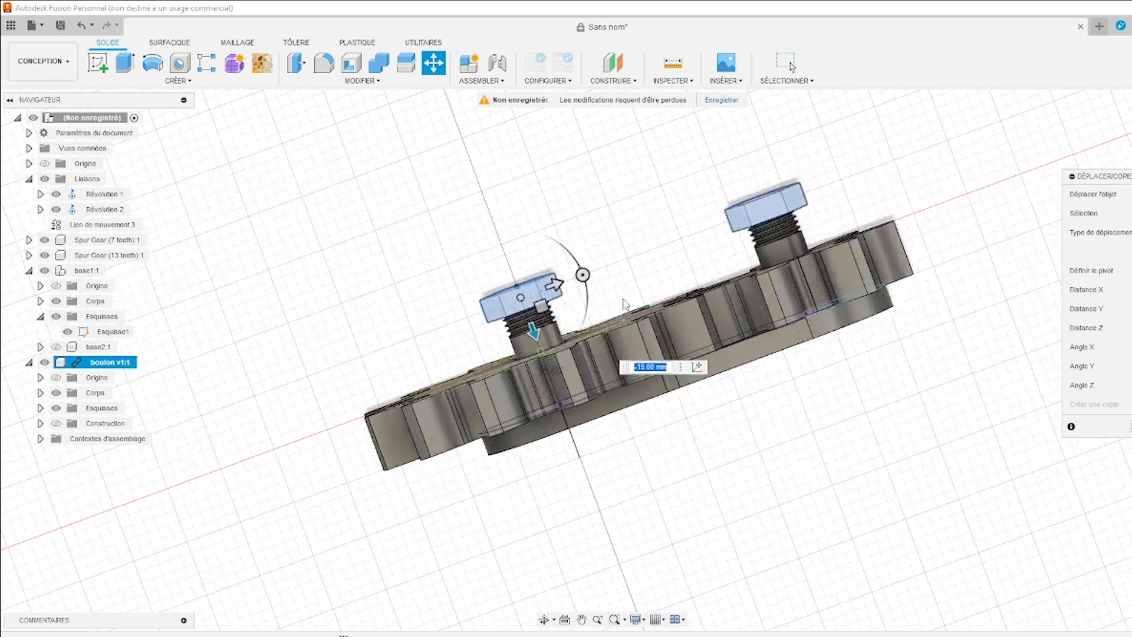
{"action": "scroll", "coordinate": [548, 370], "scroll_direction": "up", "scroll_amount": 3}
{"action": "left_click", "coordinate": [1128, 126]}
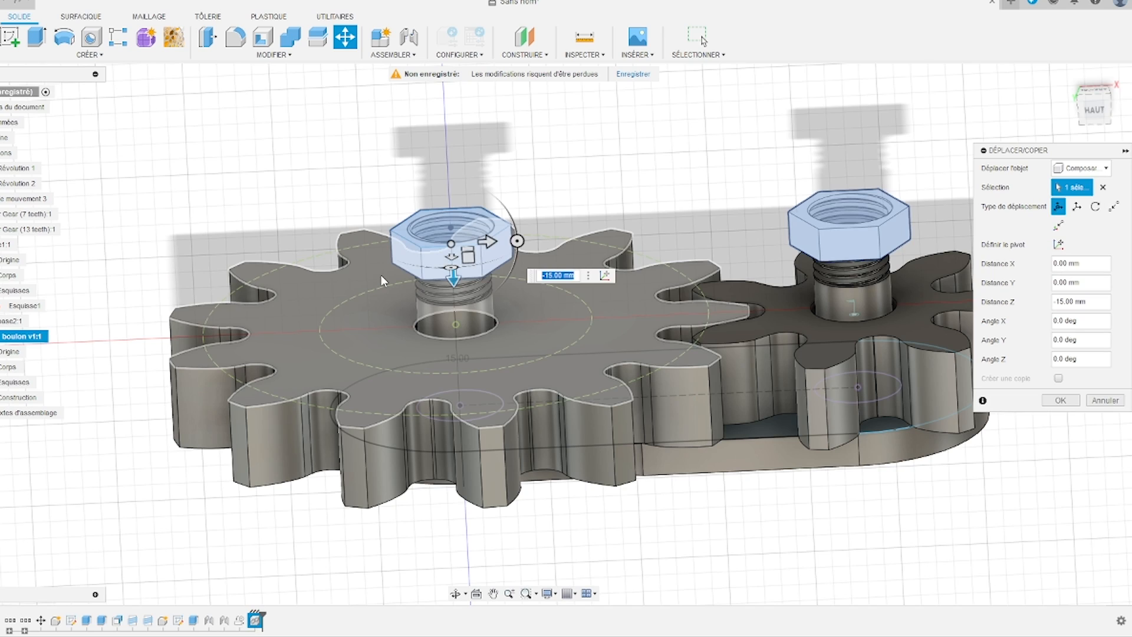
{"action": "key", "text": "Return"}
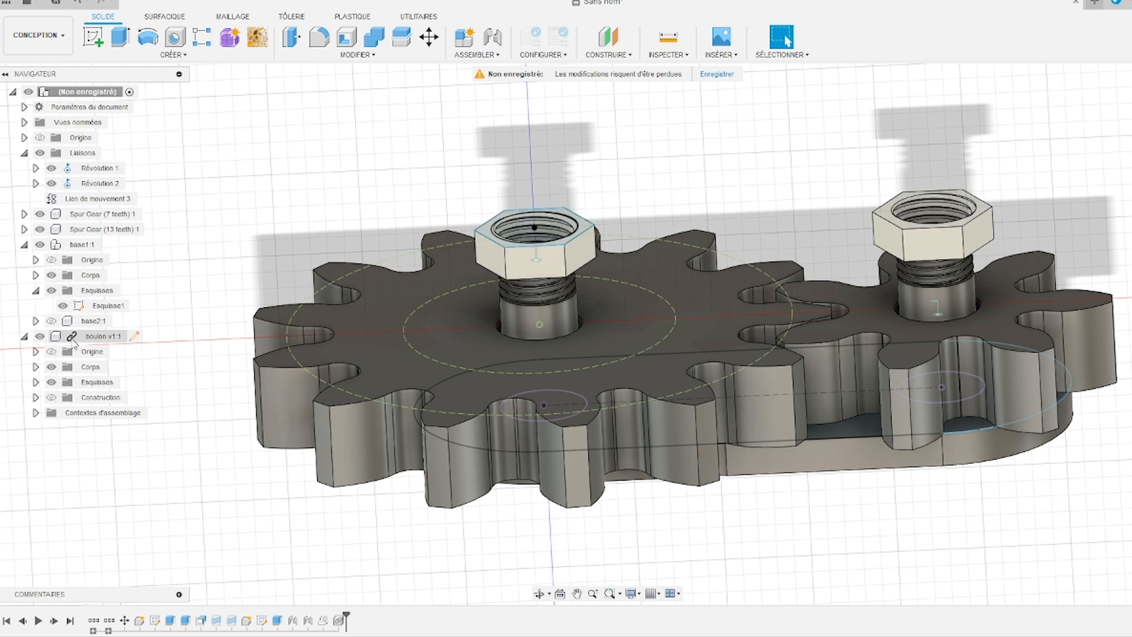
Show the hidden base2 component above the gears
{"action": "left_click", "coordinate": [52, 323]}
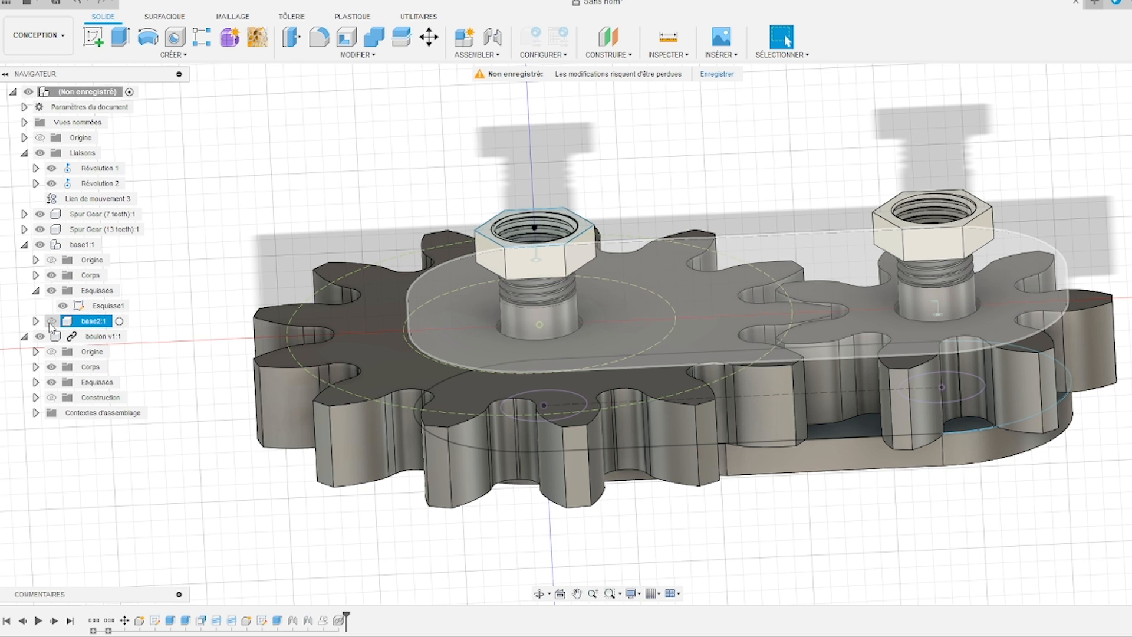
{"action": "left_click", "coordinate": [52, 322]}
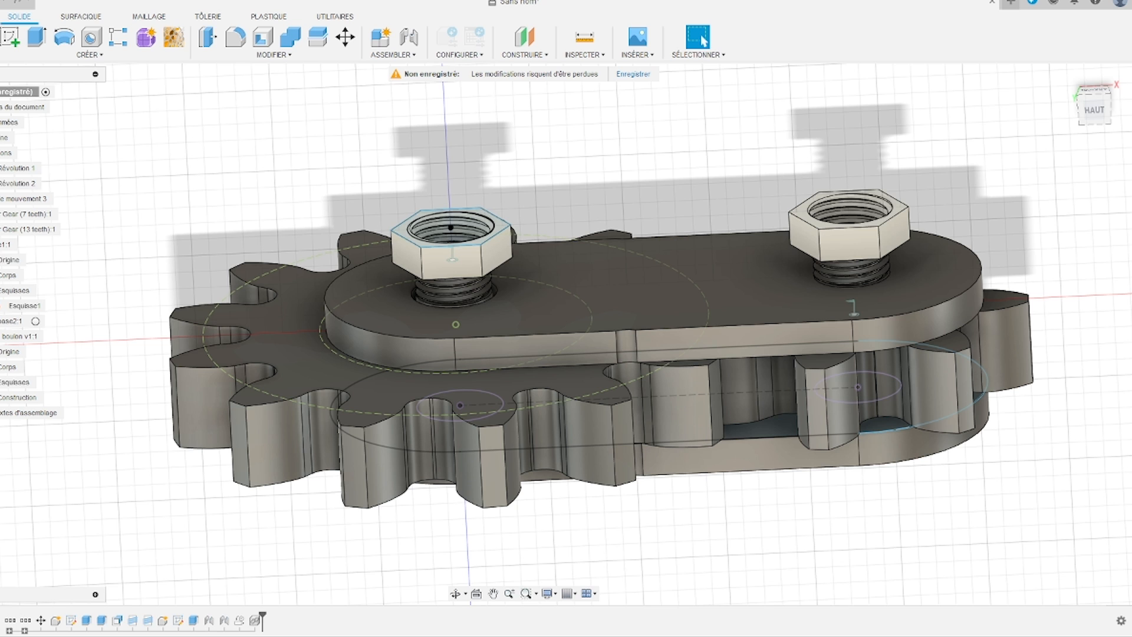
Start a joint between the nut's upper circular edge in boulon and the base1 shaft inside it
{"action": "scroll", "coordinate": [504, 233], "scroll_direction": "up", "scroll_amount": 3}
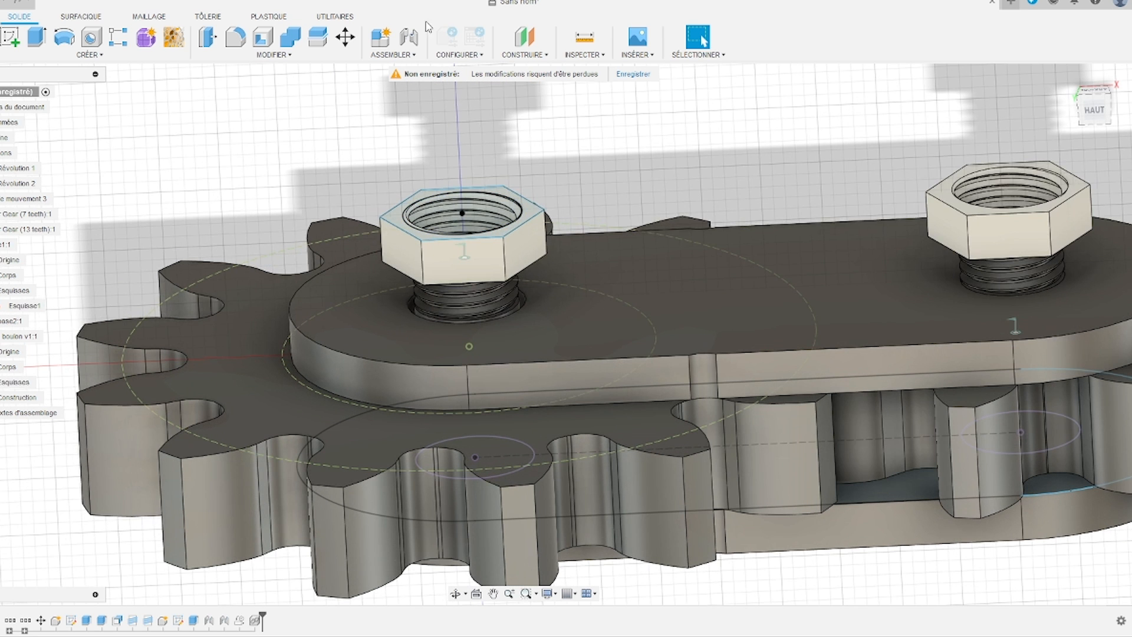
{"action": "left_click", "coordinate": [396, 54]}
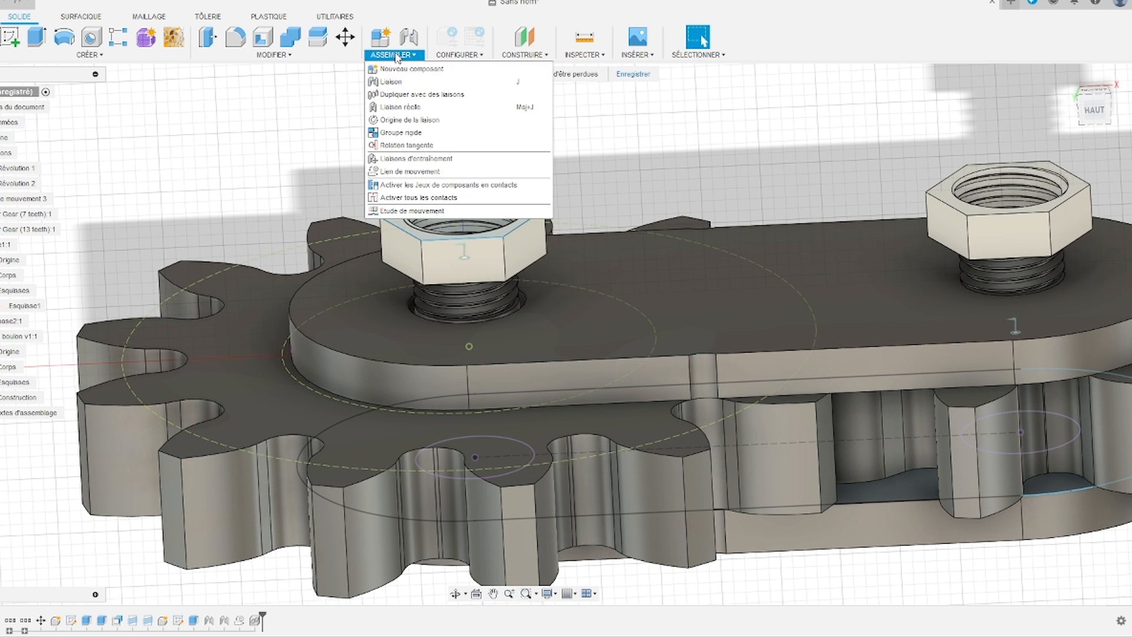
{"action": "left_click", "coordinate": [396, 82]}
{"action": "scroll", "coordinate": [406, 218], "scroll_direction": "up", "scroll_amount": 4}
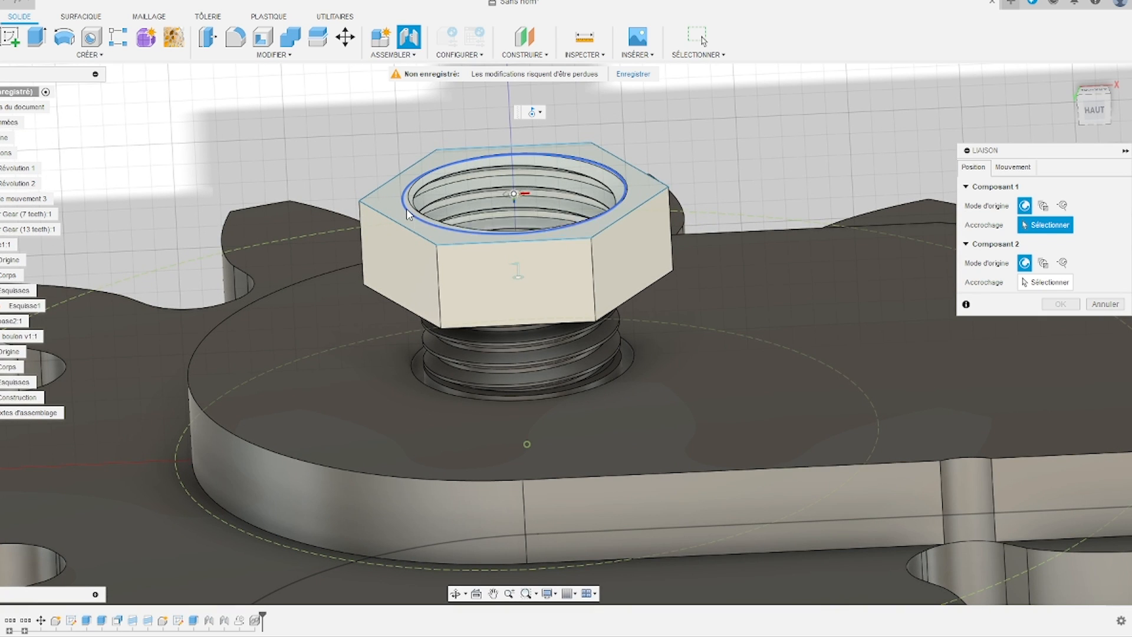
{"action": "left_click", "coordinate": [407, 213]}
{"action": "middle_click_drag", "start_coordinate": [418, 206], "coordinate": [415, 249], "text": "shift"}
{"action": "left_click", "coordinate": [517, 226]}
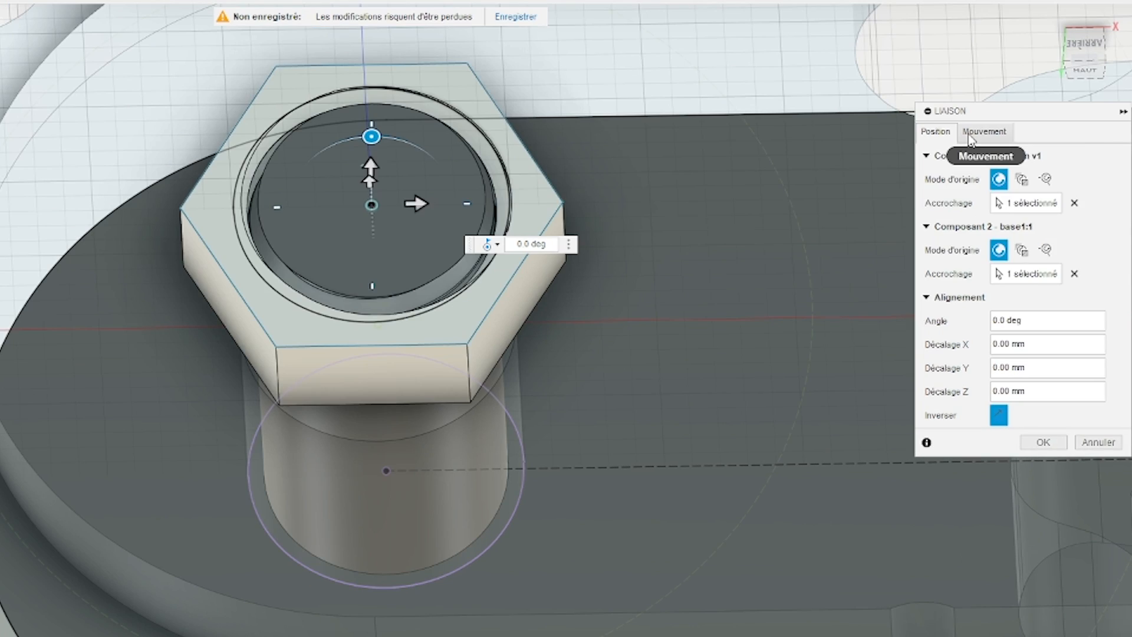
Set the joint's motion type to Rigide and create the joint between boulon and base1
{"action": "left_click", "coordinate": [1013, 167]}
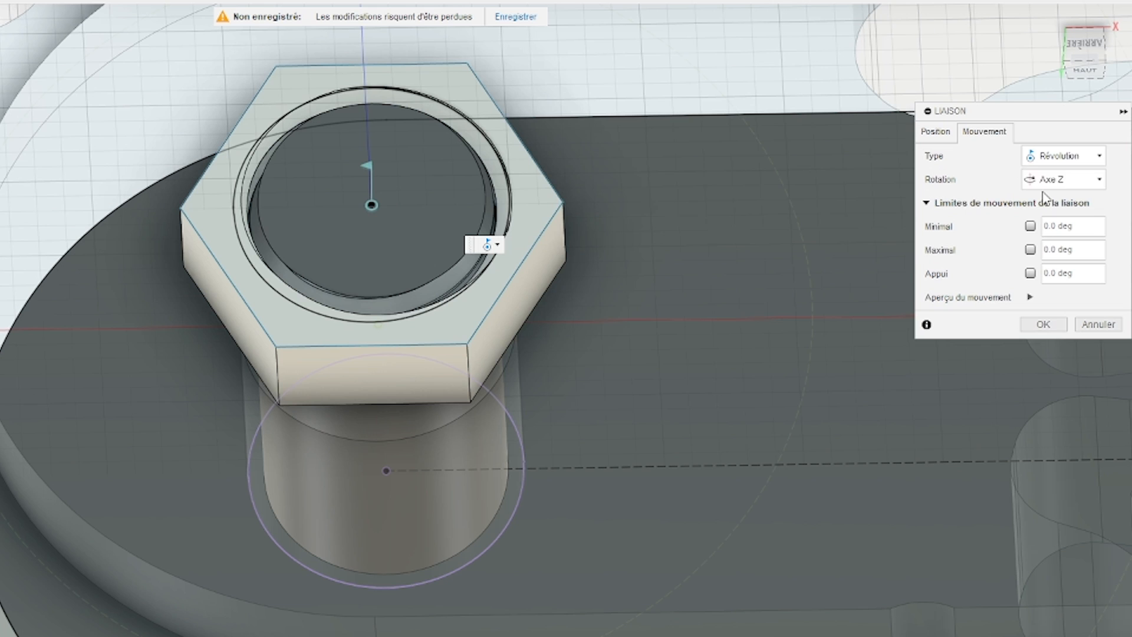
{"action": "left_click", "coordinate": [1041, 161]}
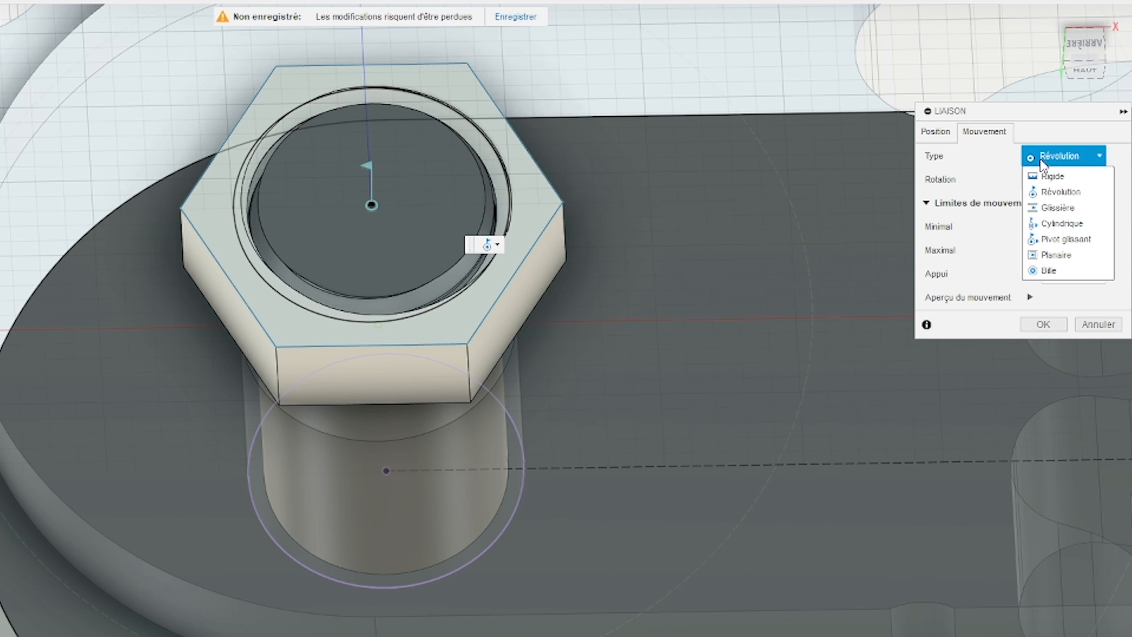
{"action": "left_click", "coordinate": [1042, 189]}
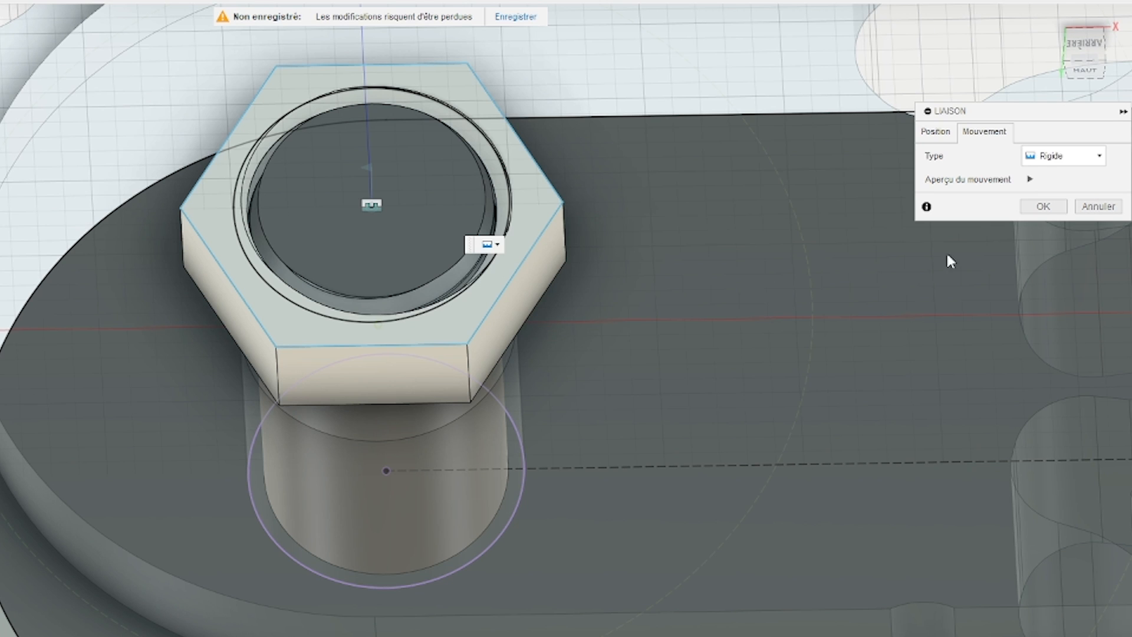
{"action": "left_click", "coordinate": [1035, 206]}
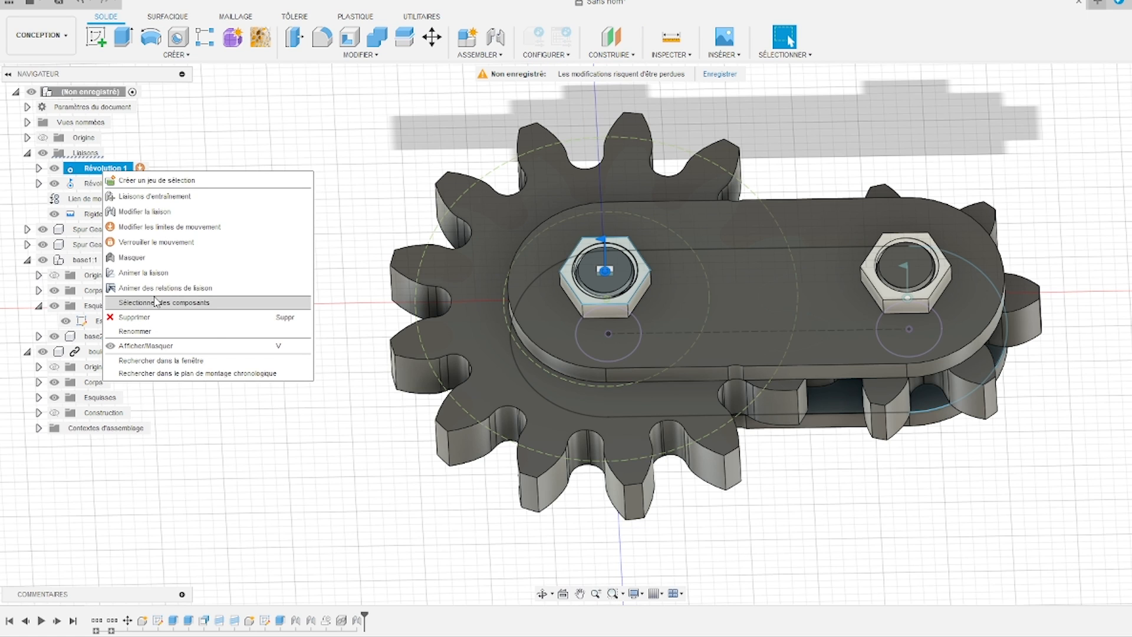
Animate the joint relationships of Révolution 1 on the complete assembly
{"action": "left_click", "coordinate": [157, 297]}
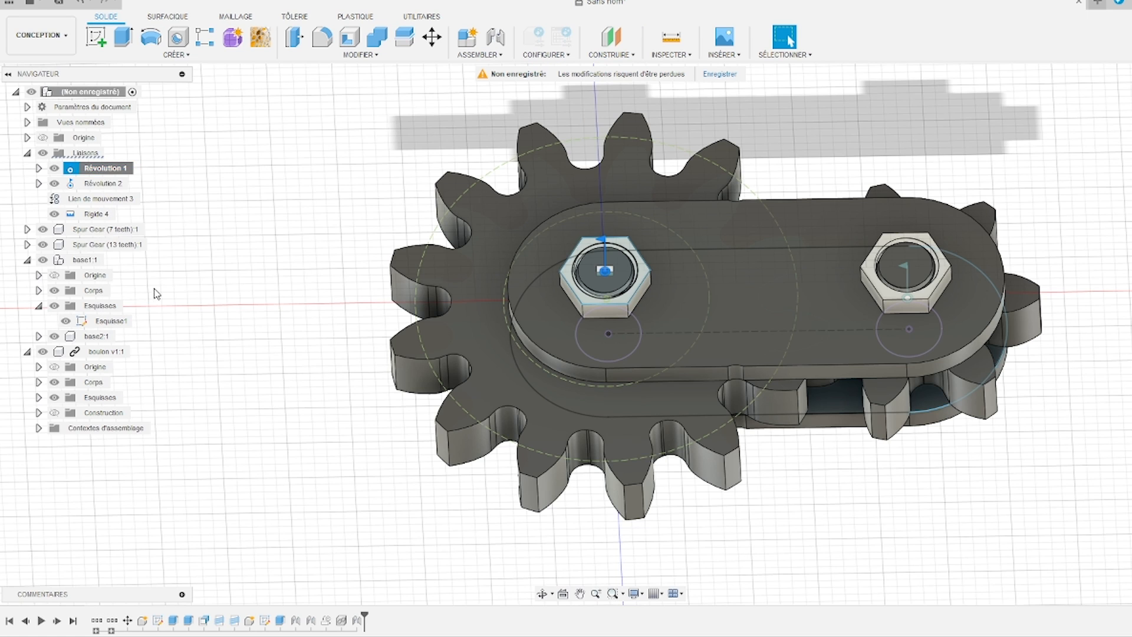